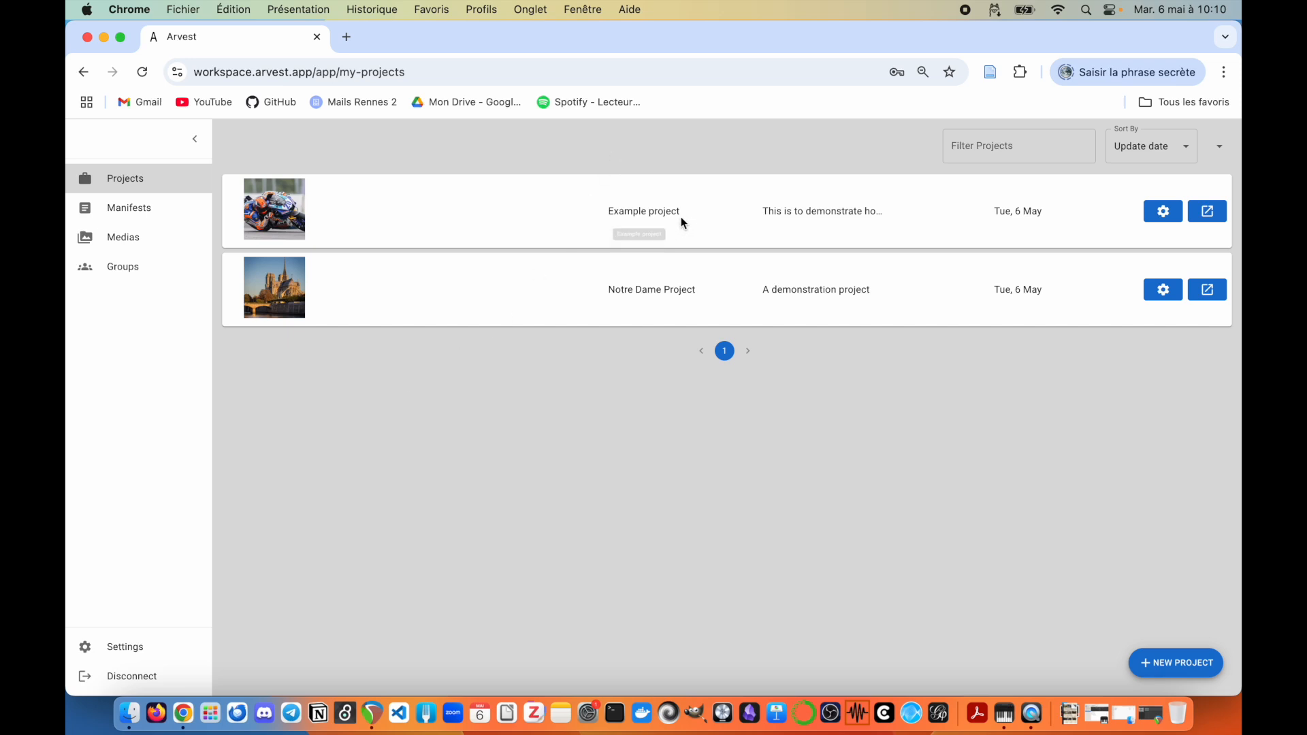
Step: Open the Example project, collapse the navigation sidebar and look over the windows in its workspace
left_click(1210, 214)
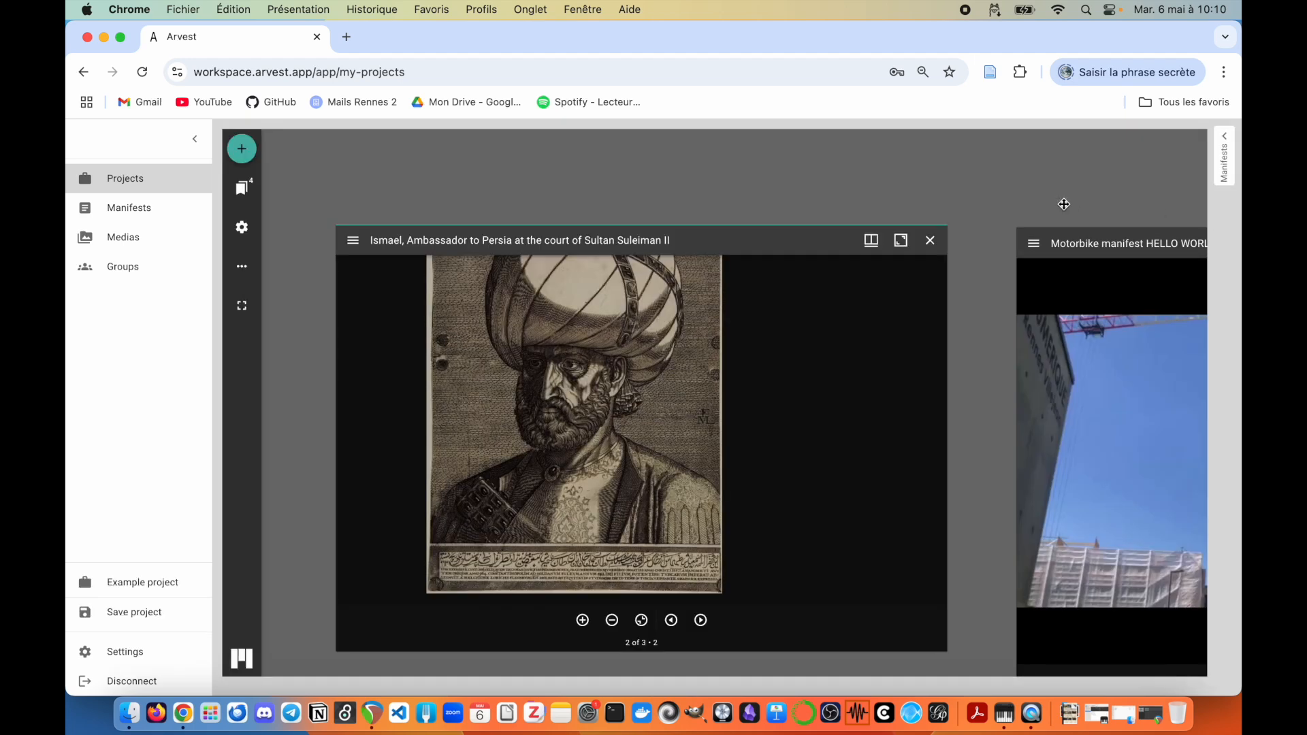
left_click(195, 139)
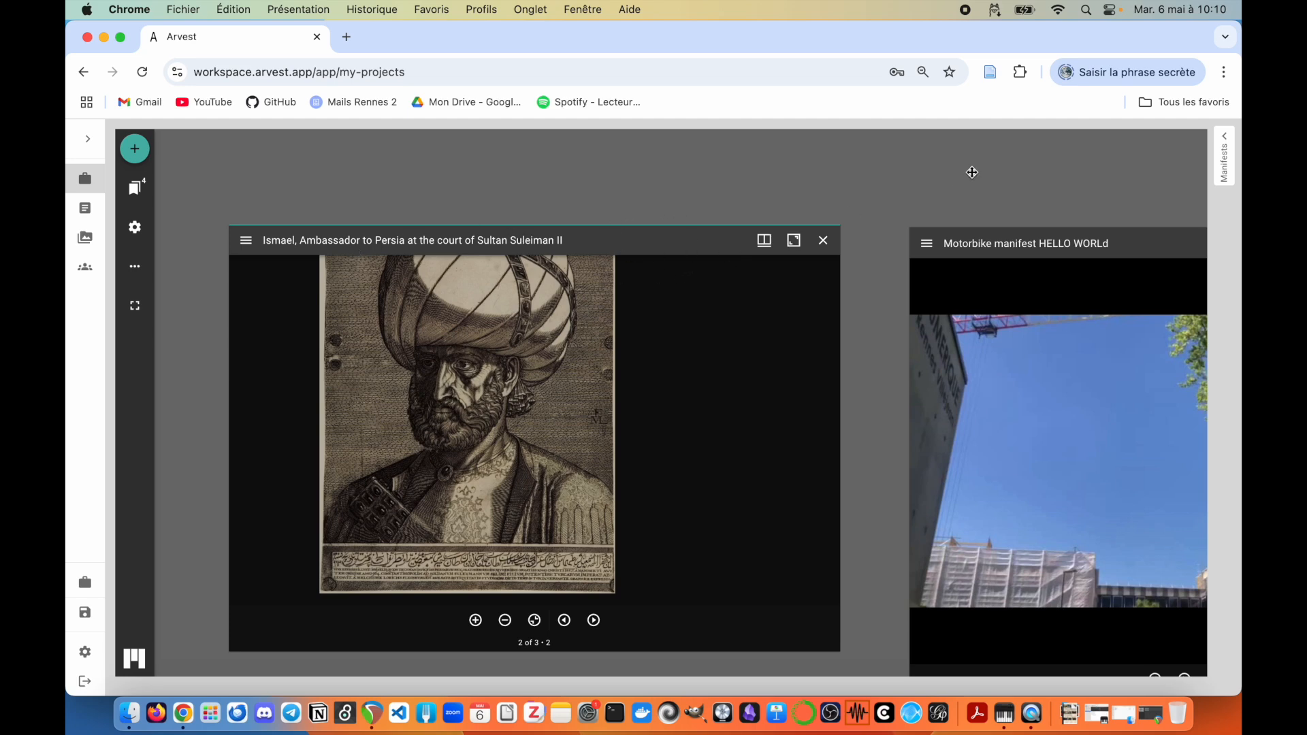
left_click_drag(1010, 201, 765, 156)
left_click_drag(573, 258, 735, 79)
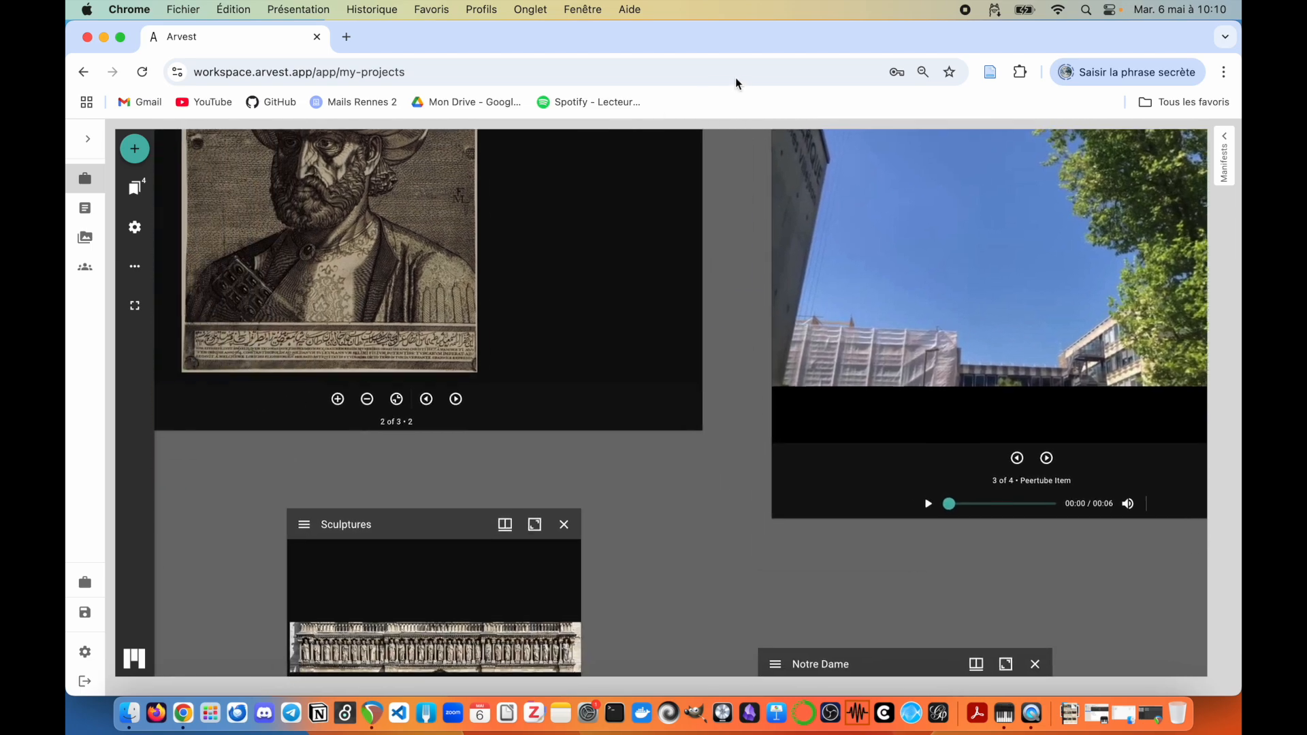
left_click_drag(674, 440, 630, 570)
left_click_drag(687, 236, 666, 358)
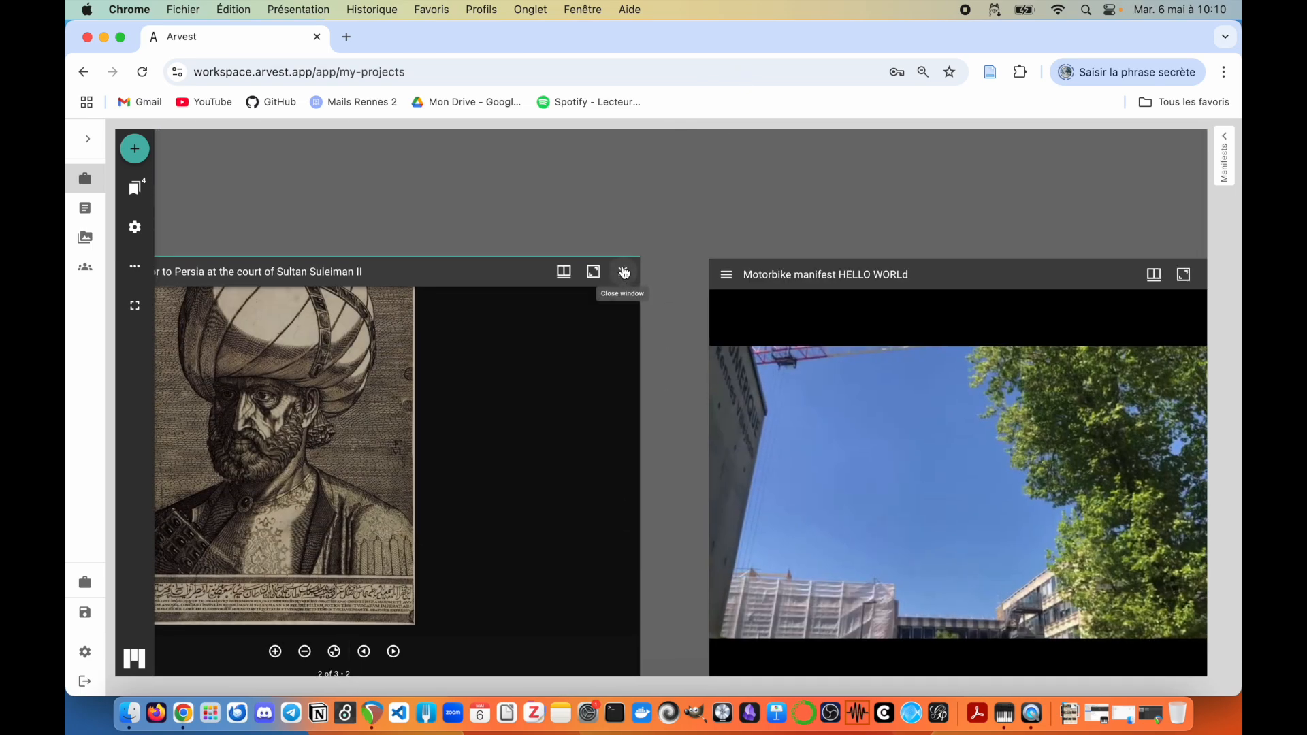
Step: Close the Ismael, Sculptures and Notre Dame windows, keeping only the Motorbike manifest window
left_click(623, 273)
left_click_drag(611, 415, 721, 211)
left_click(616, 573)
left_click_drag(729, 640, 382, 530)
left_click(820, 444)
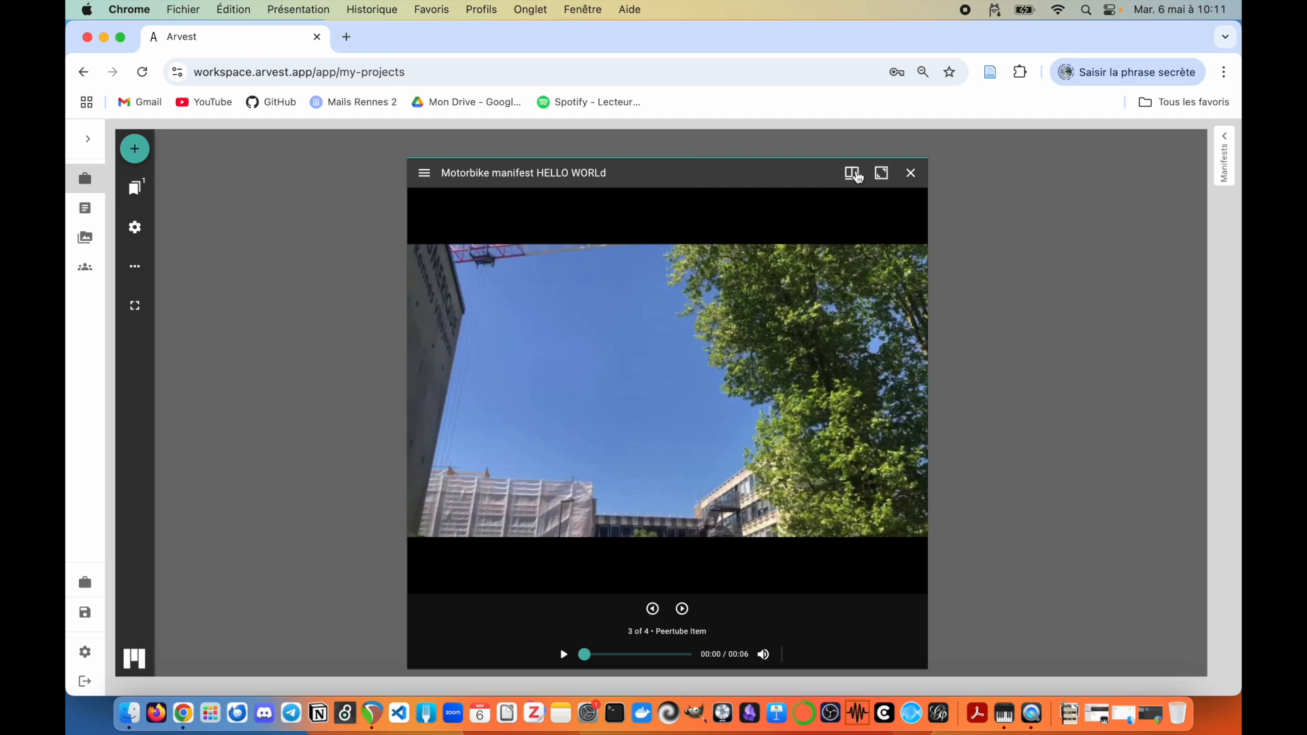
Step: Maximize the Motorbike manifest window and go to its next item, showing the whole image of the trees
left_click_drag(685, 172, 580, 153)
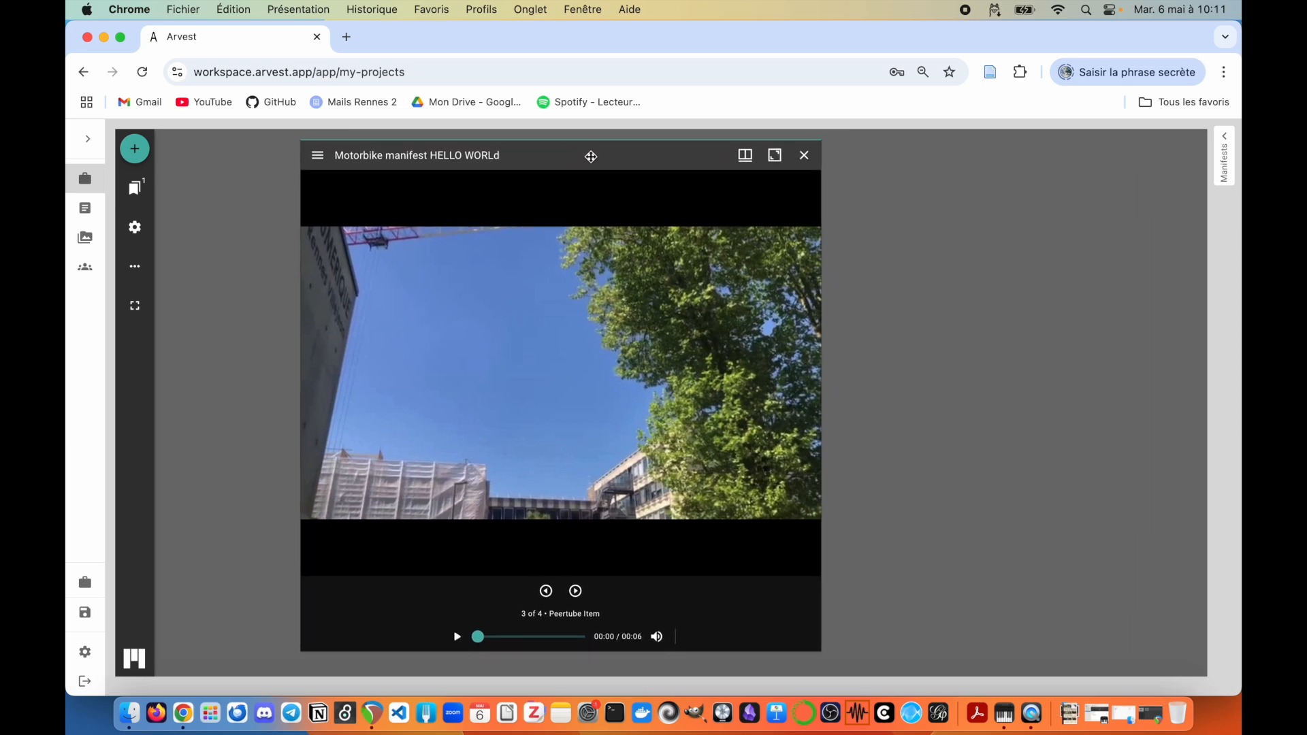
left_click(775, 155)
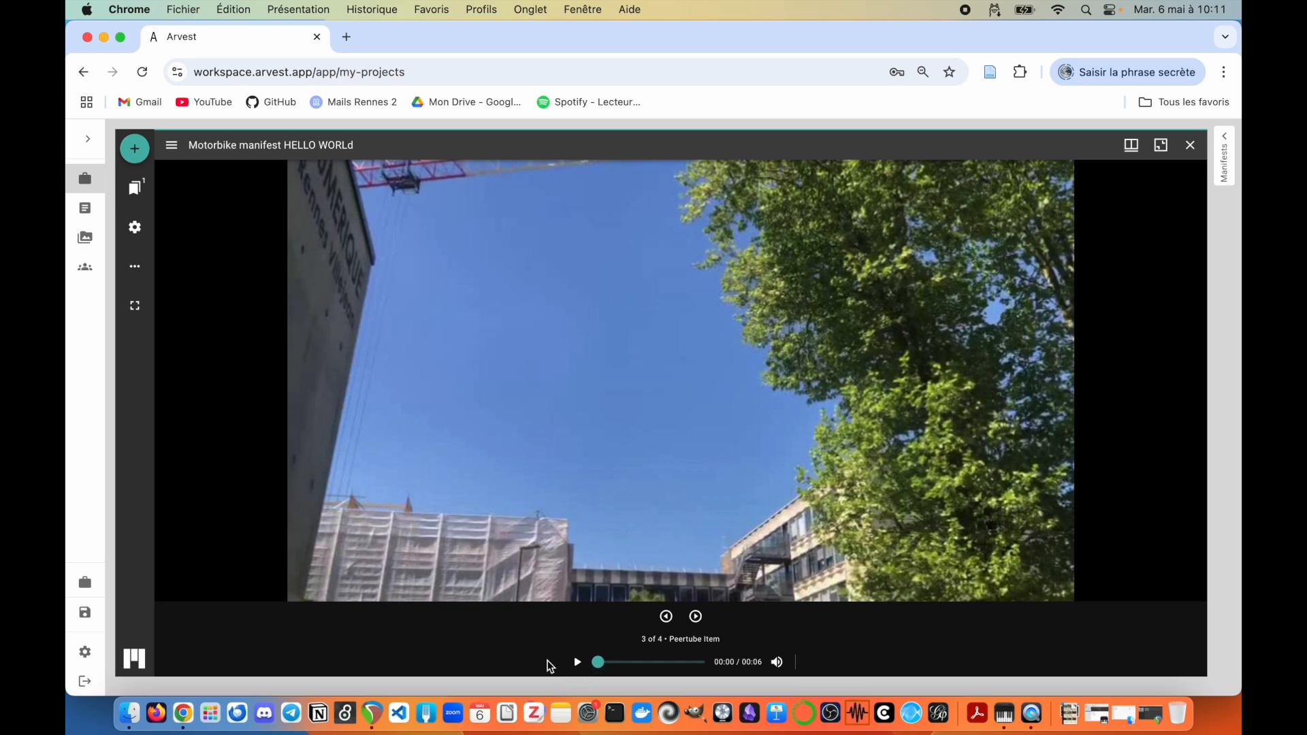
left_click(695, 616)
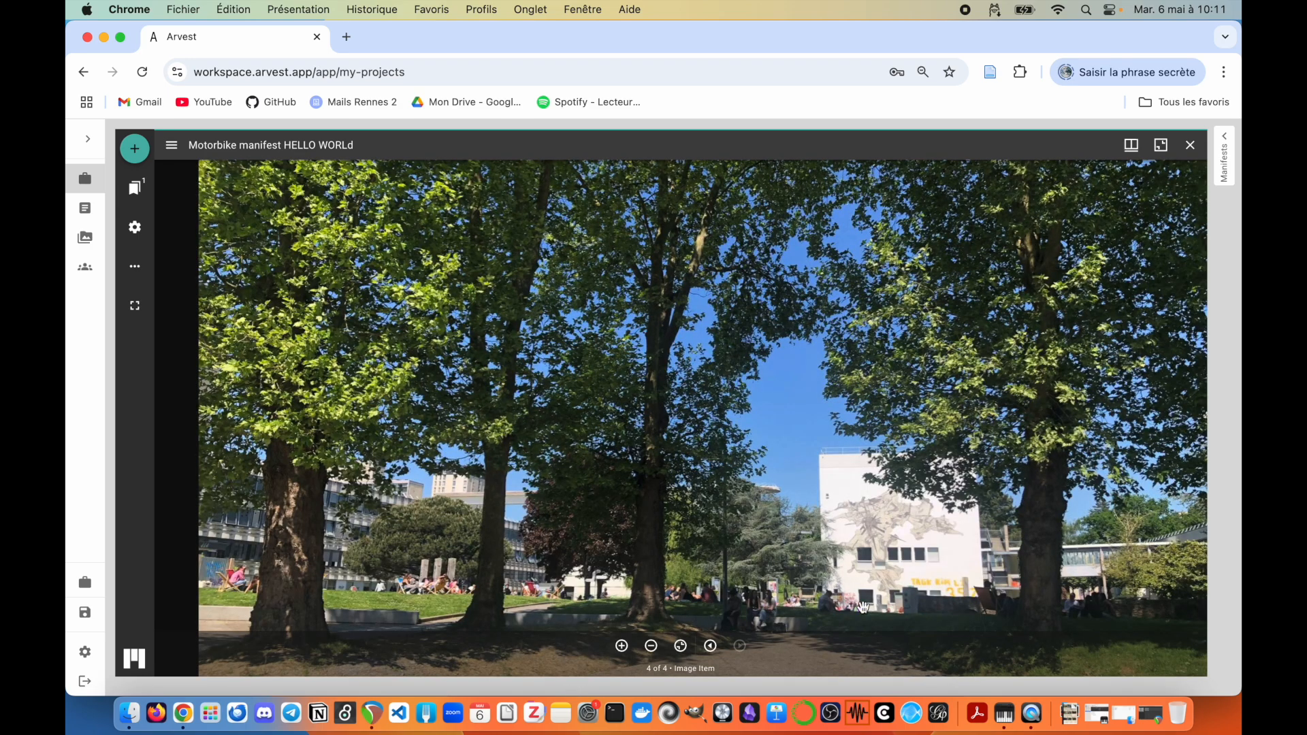
scroll(776, 494, "down", 3)
left_click_drag(885, 499, 814, 468)
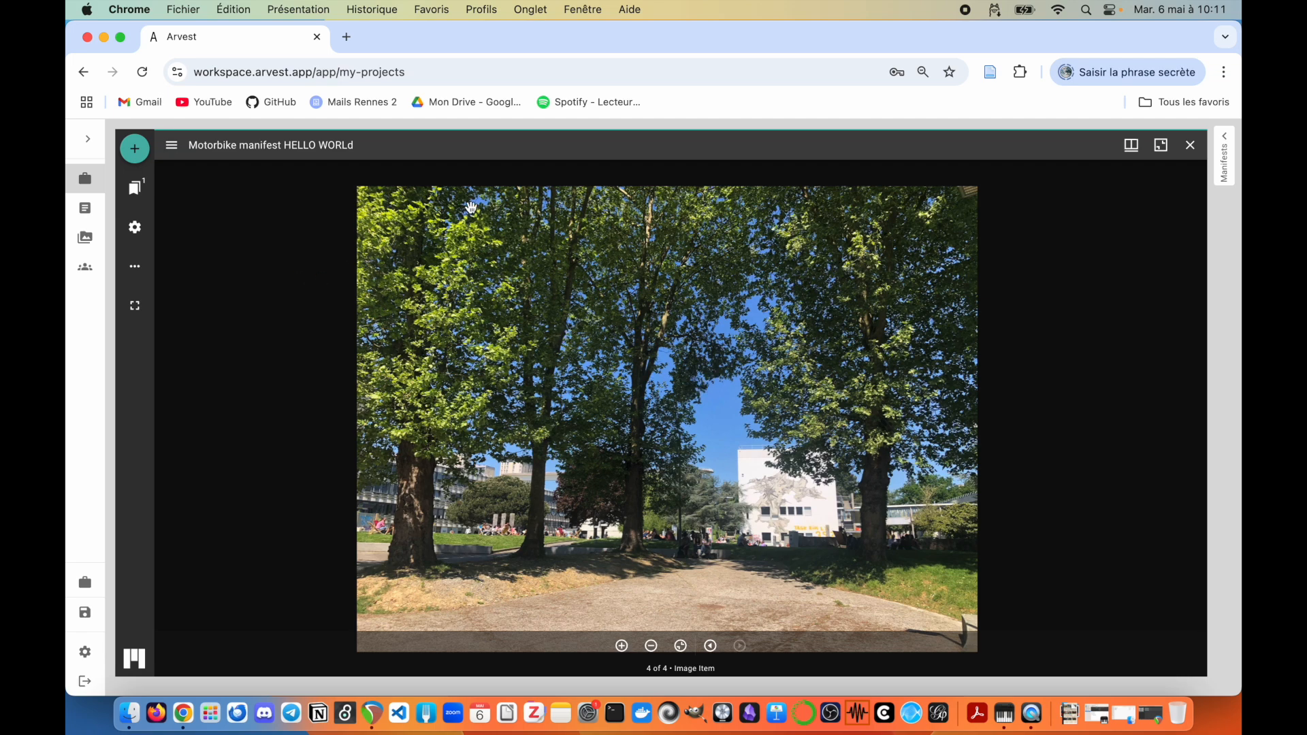
Step: Show the workspace in full screen and try moving between the manifest's items
left_click(135, 305)
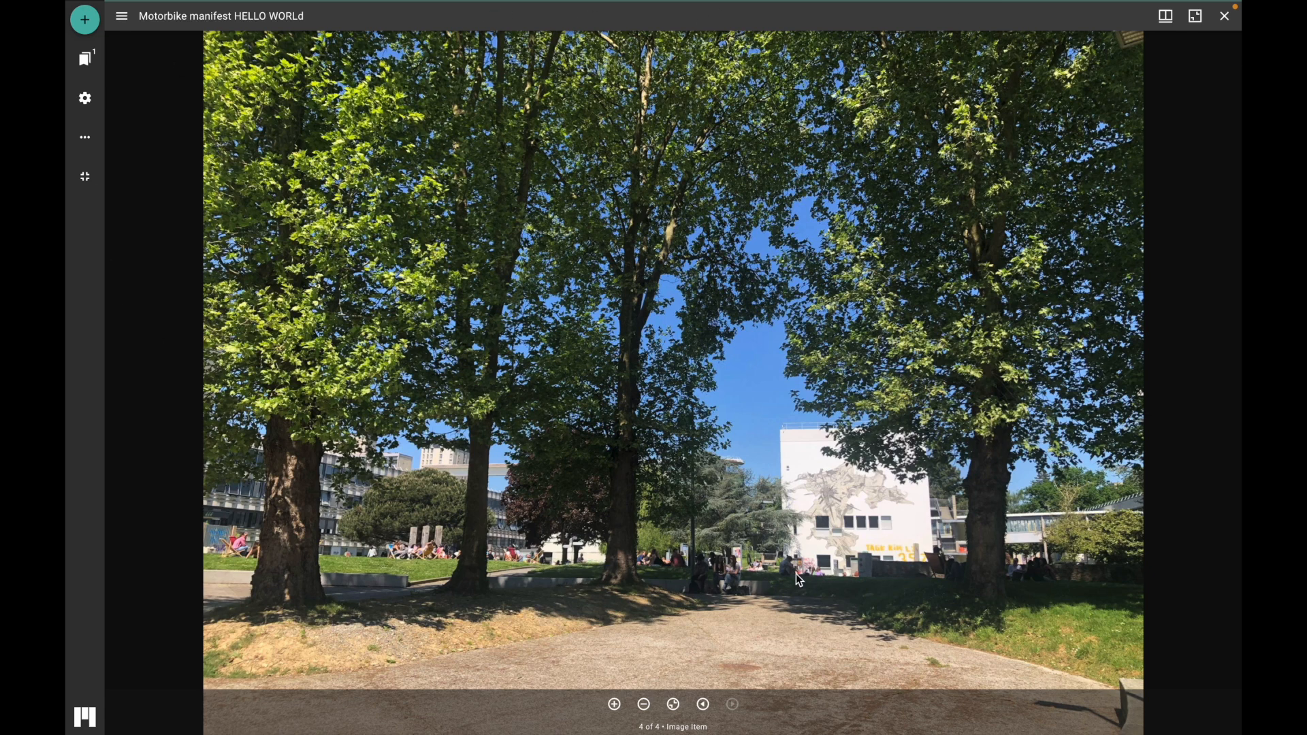
left_click(703, 705)
left_click(689, 675)
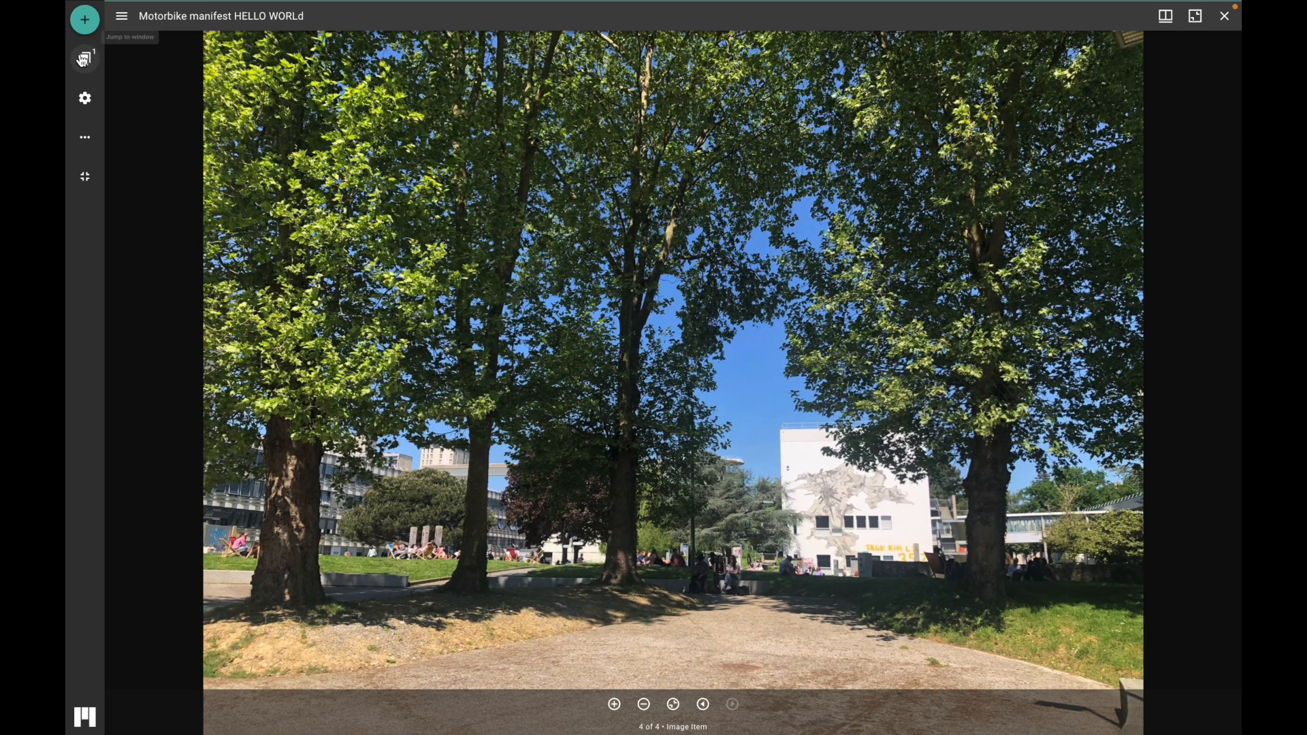
Step: Show the image's annotations in the window sidebar and start a new annotation of type Note
left_click(120, 22)
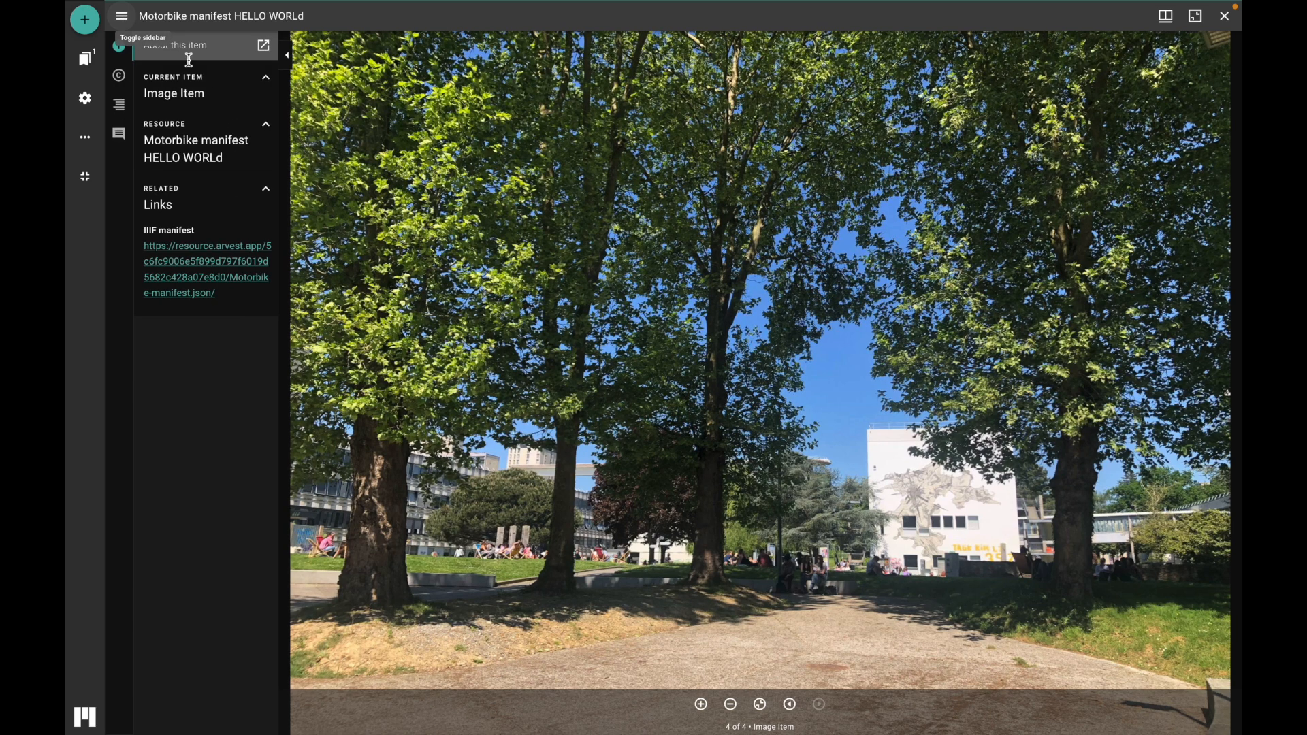
left_click(120, 136)
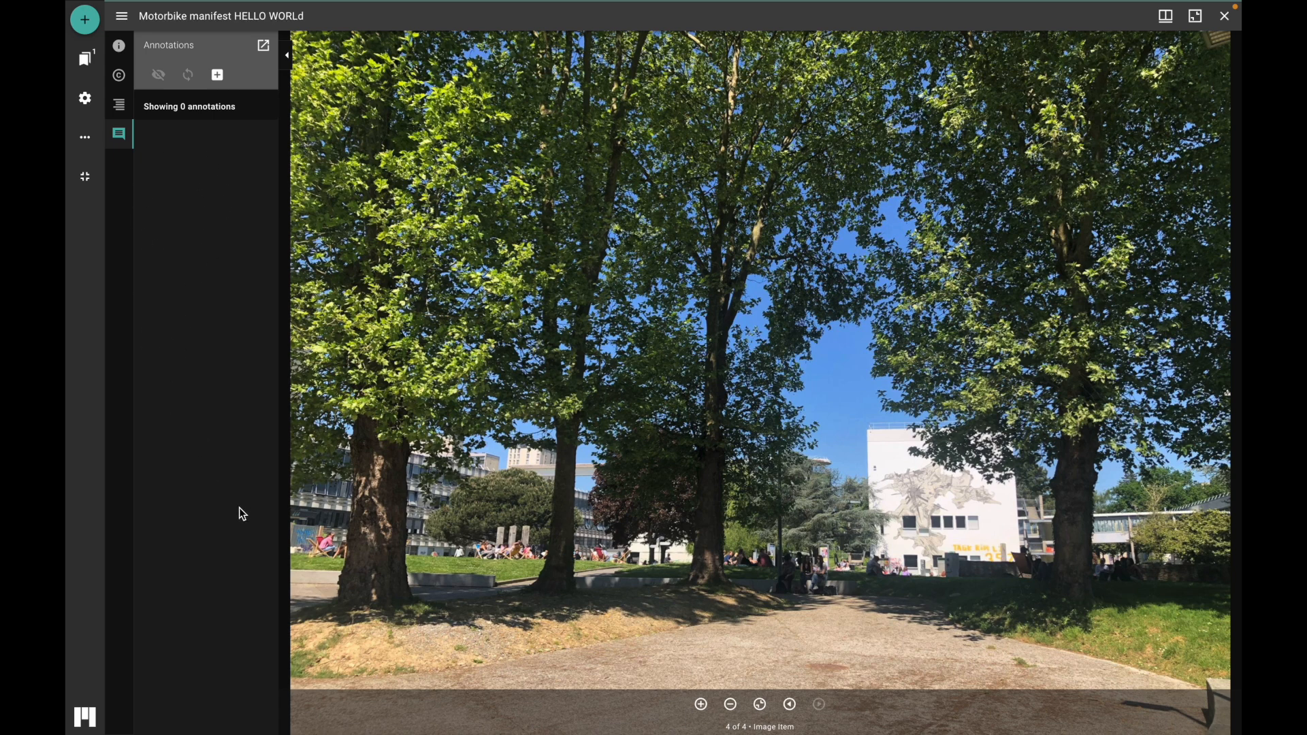
left_click(219, 80)
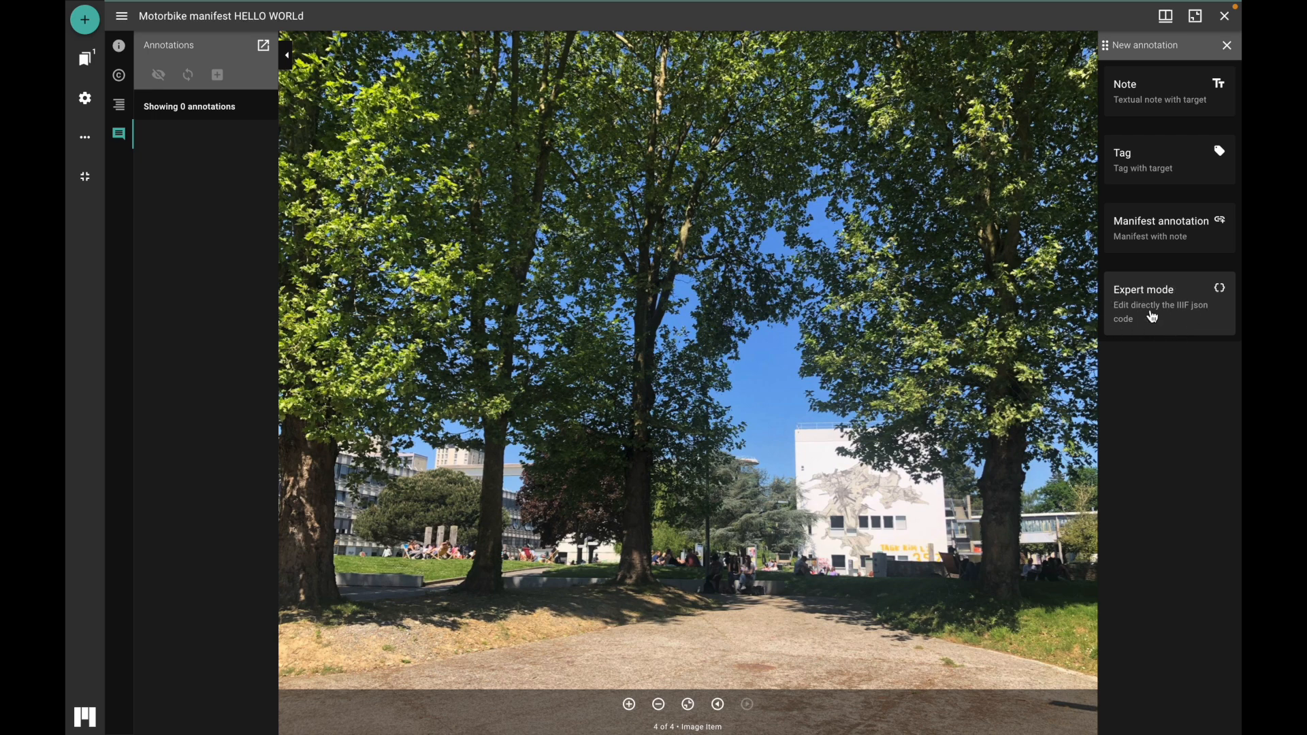
left_click(1159, 92)
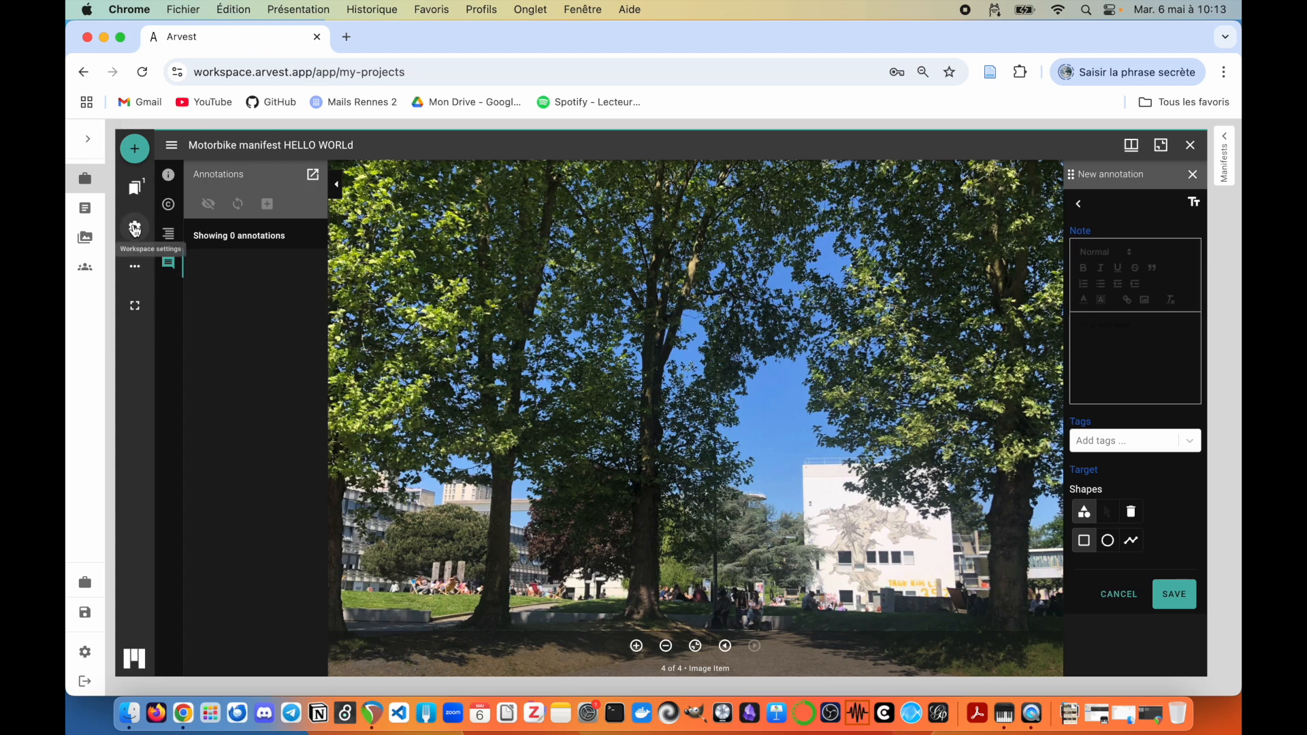
Step: Change the workspace theme to Light theme
left_click(135, 227)
left_click(191, 297)
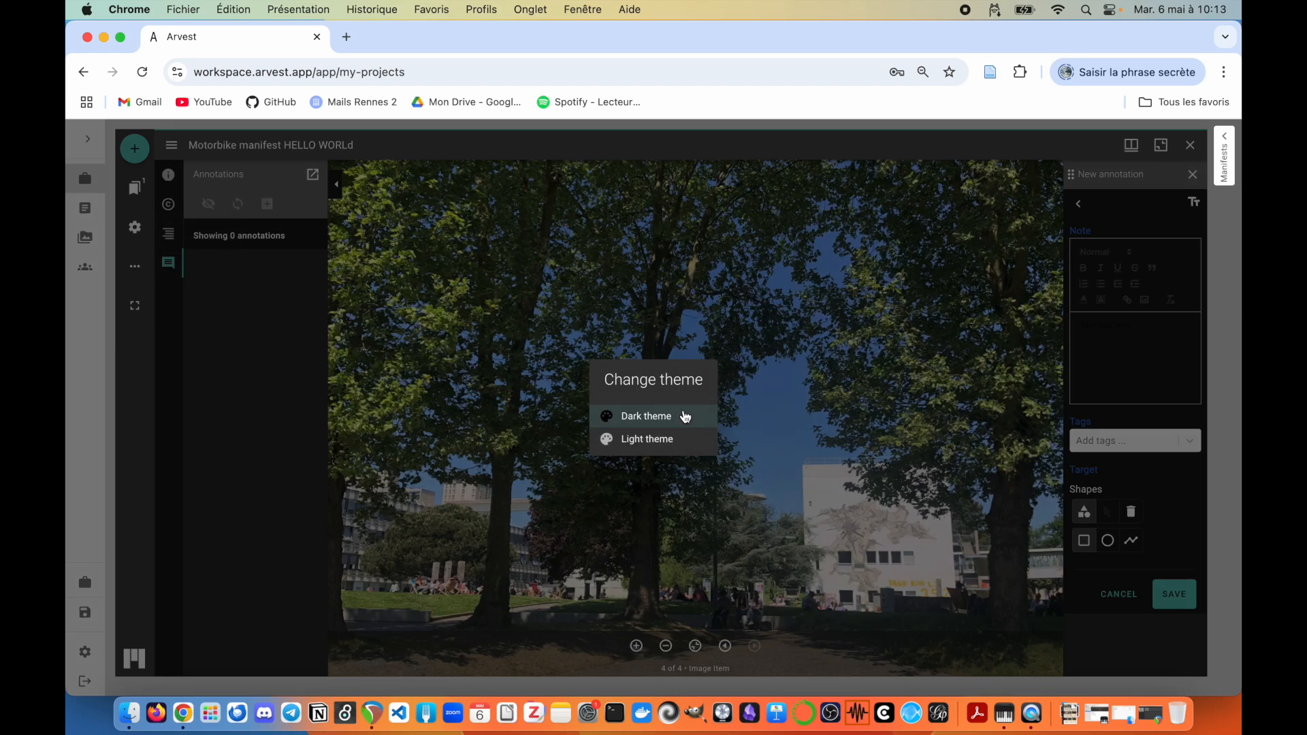
left_click(645, 445)
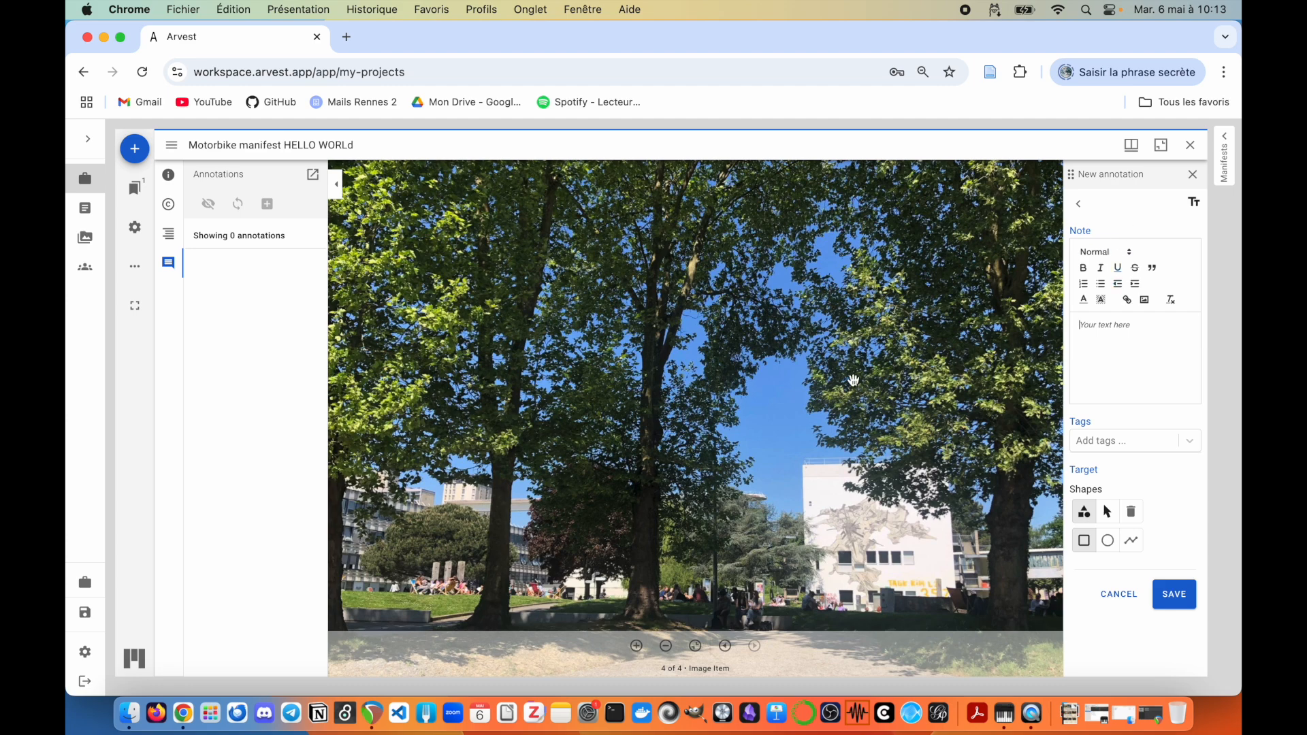
Step: Enter "Annotation 1" as the new annotation's note text and make it bold
left_click(1102, 358)
left_click(1111, 342)
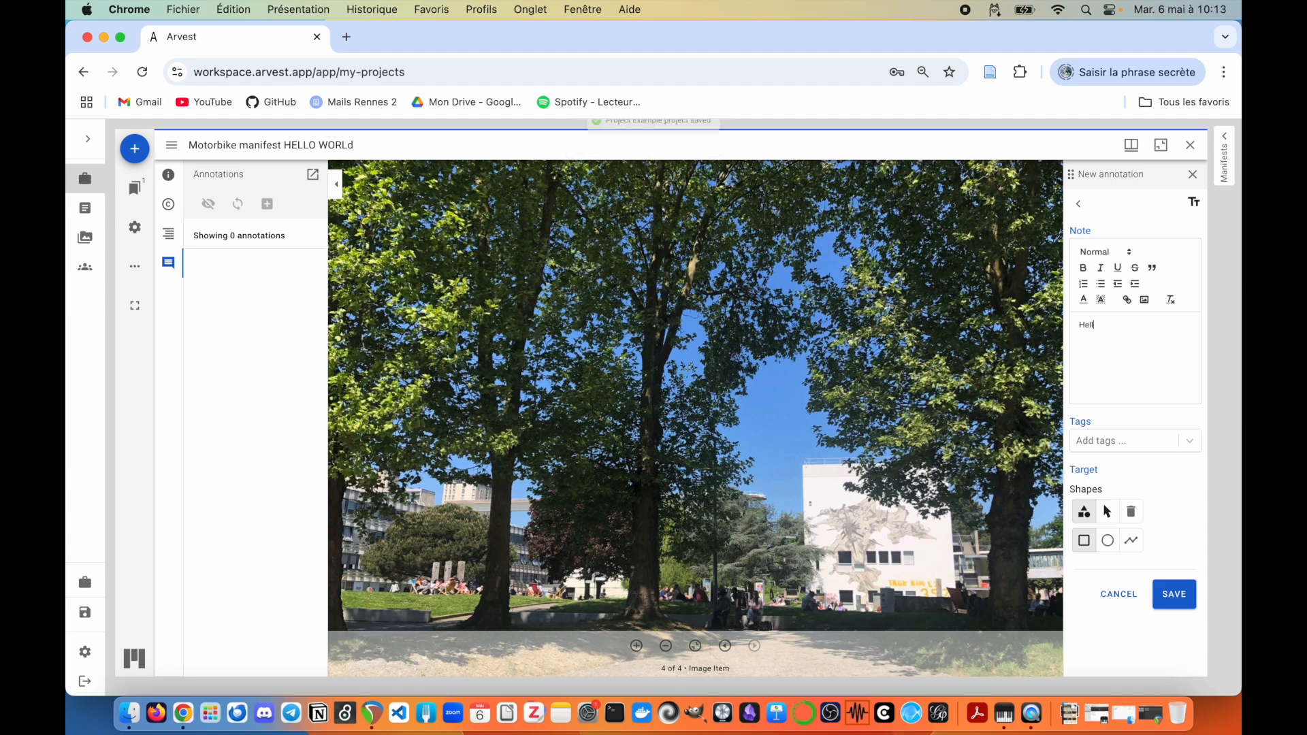
type("Annotation 1")
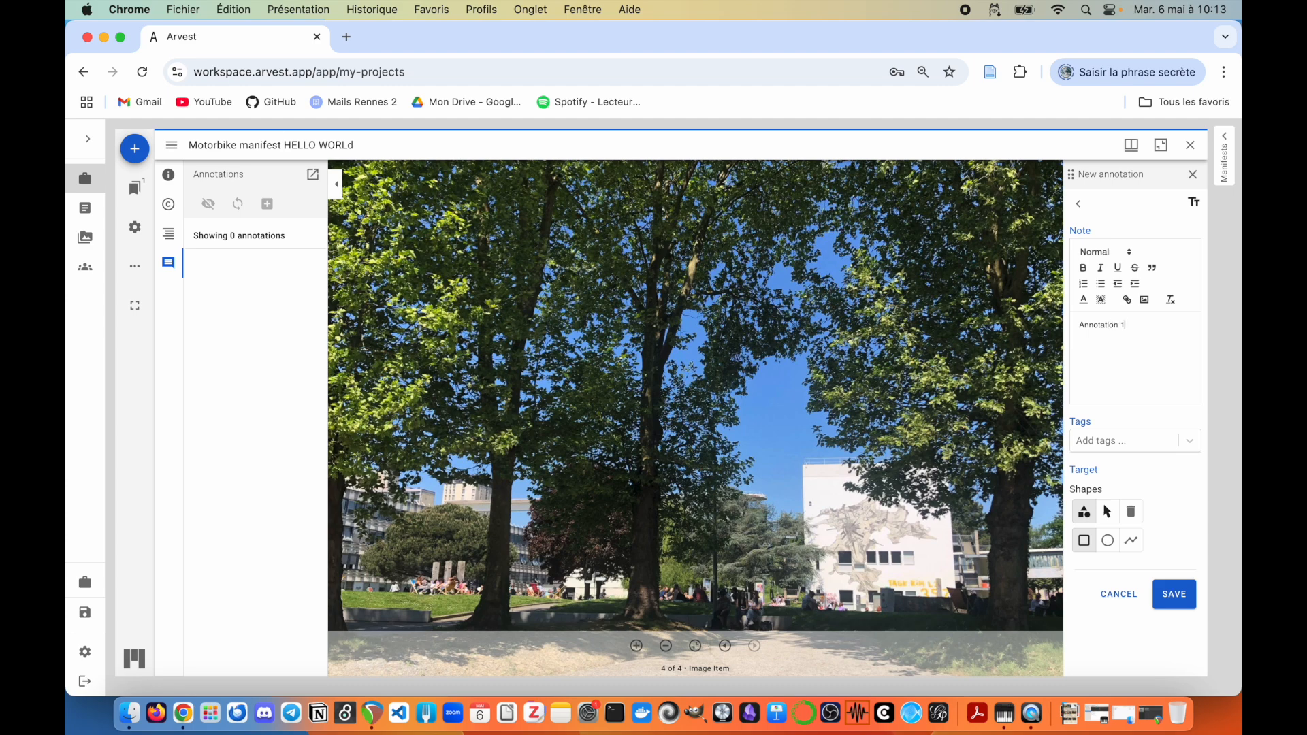
key("super+a")
left_click(1081, 269)
key("Left")
Step: Create the tag "tree" and add it to the new annotation
left_click(1110, 444)
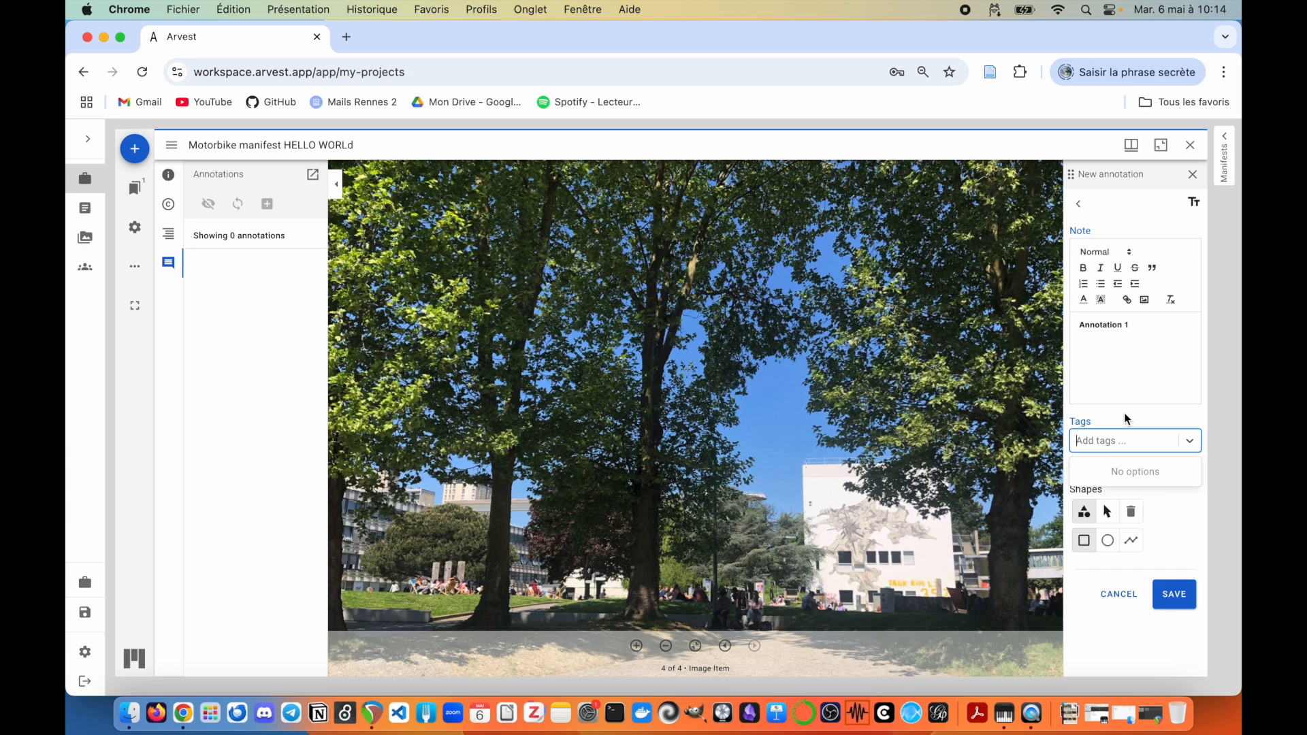
type("tree")
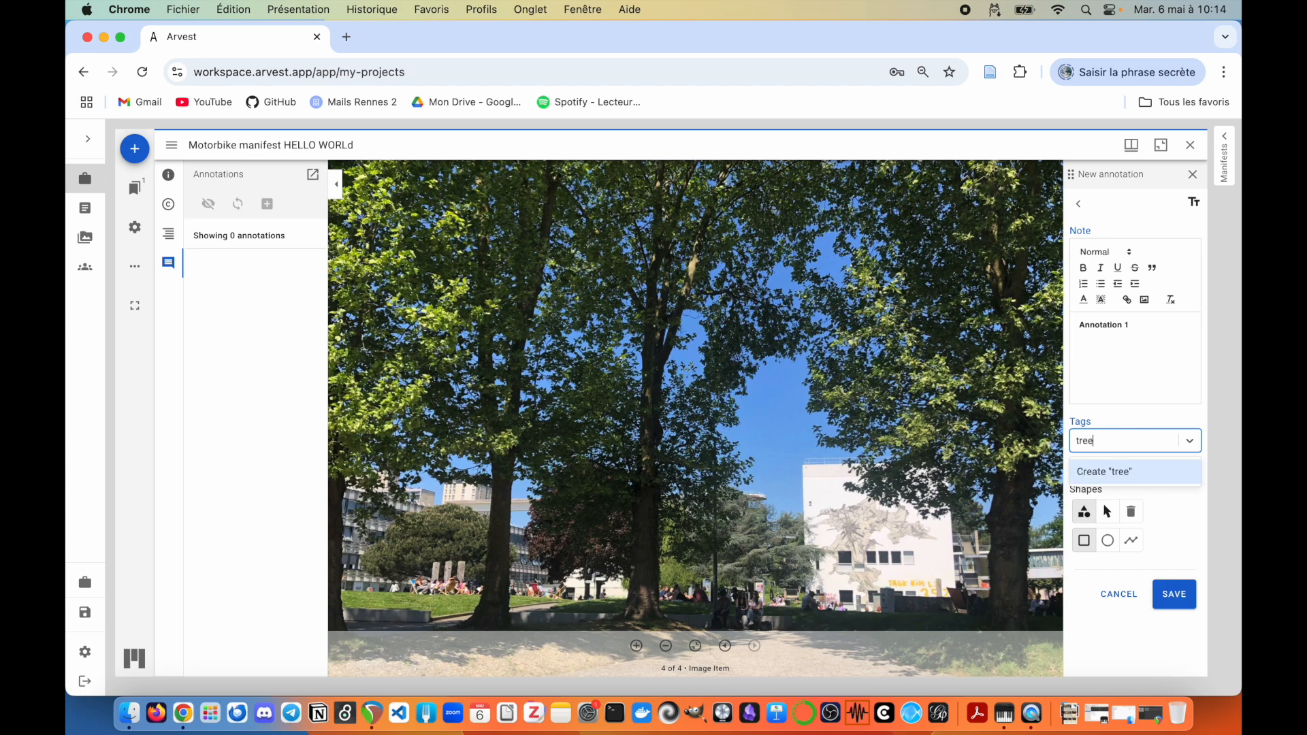
key("Return")
Step: Replace the annotation's note text with "Tree 1"
left_click(1136, 358)
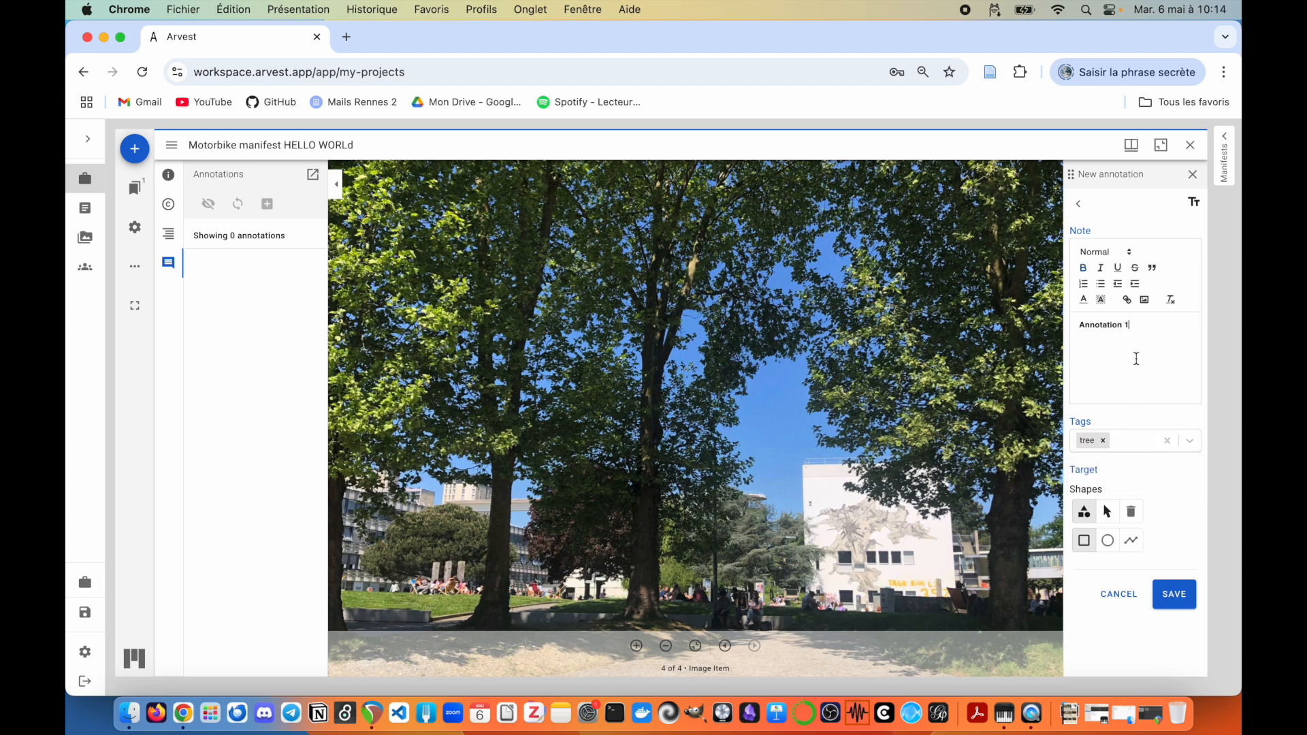
left_click_drag(1144, 322, 1048, 318)
type("Trr")
left_click_drag(892, 483, 901, 411)
left_click(1131, 512)
left_click(897, 457)
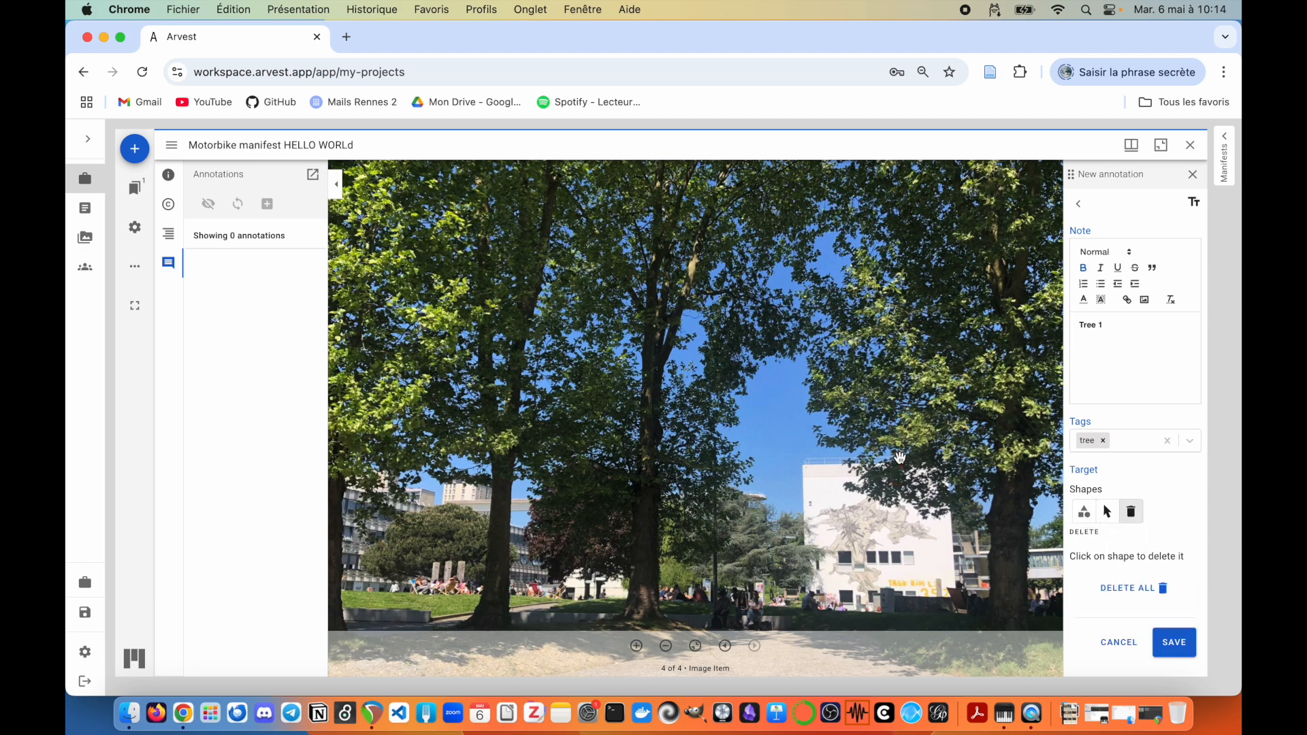
left_click(1084, 511)
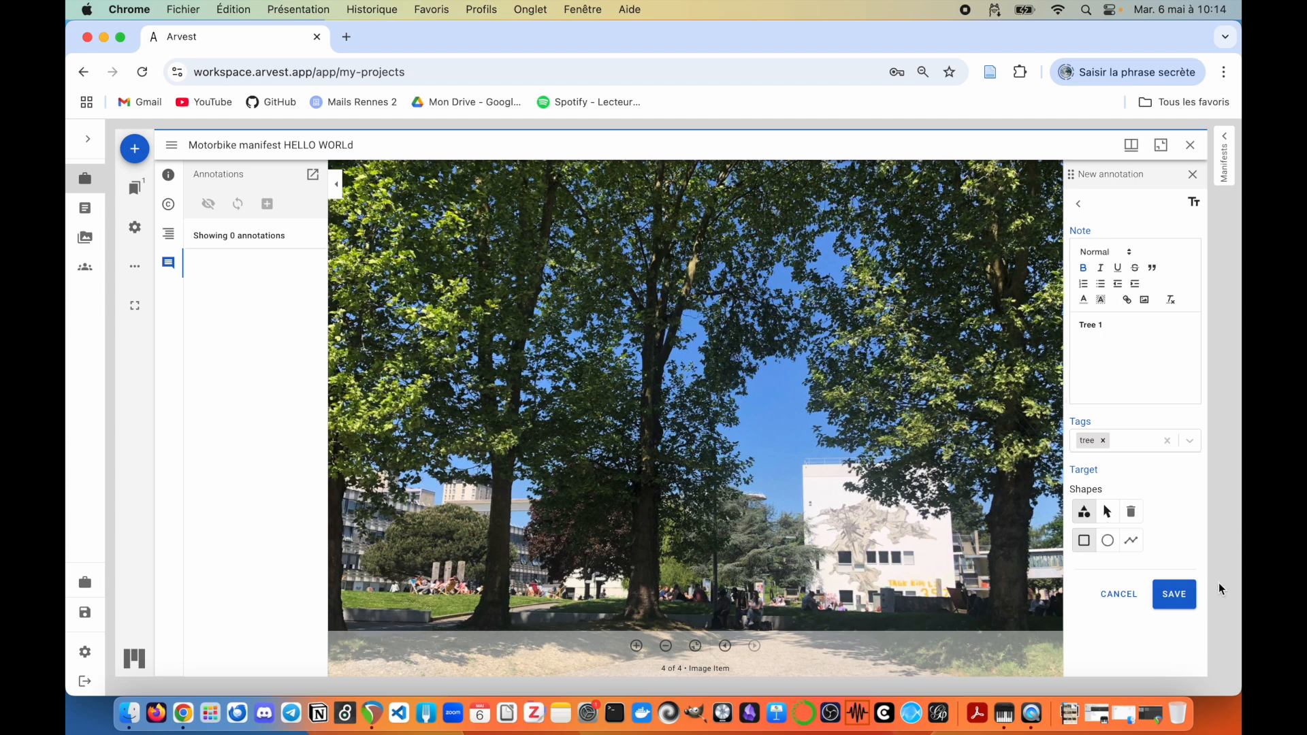
Step: Save the new annotation and select it in the annotations list
left_click(1168, 594)
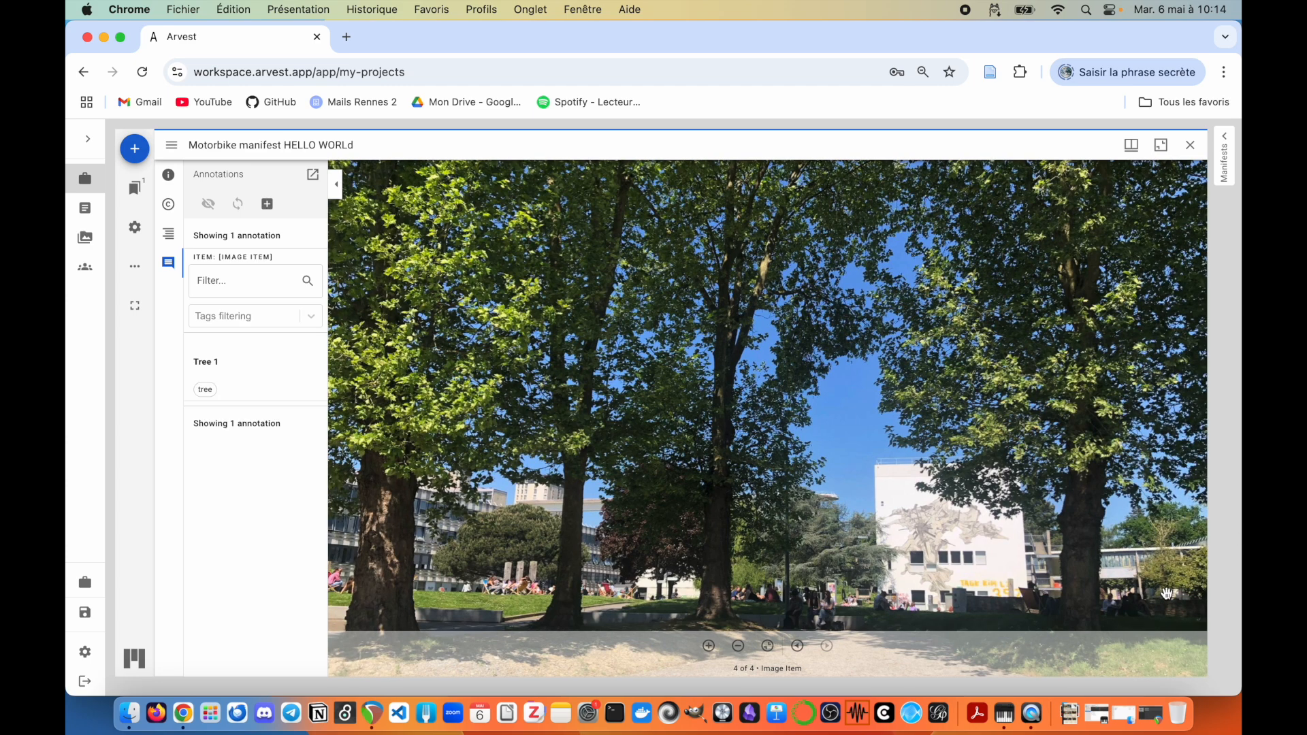
mouse_move(226, 374)
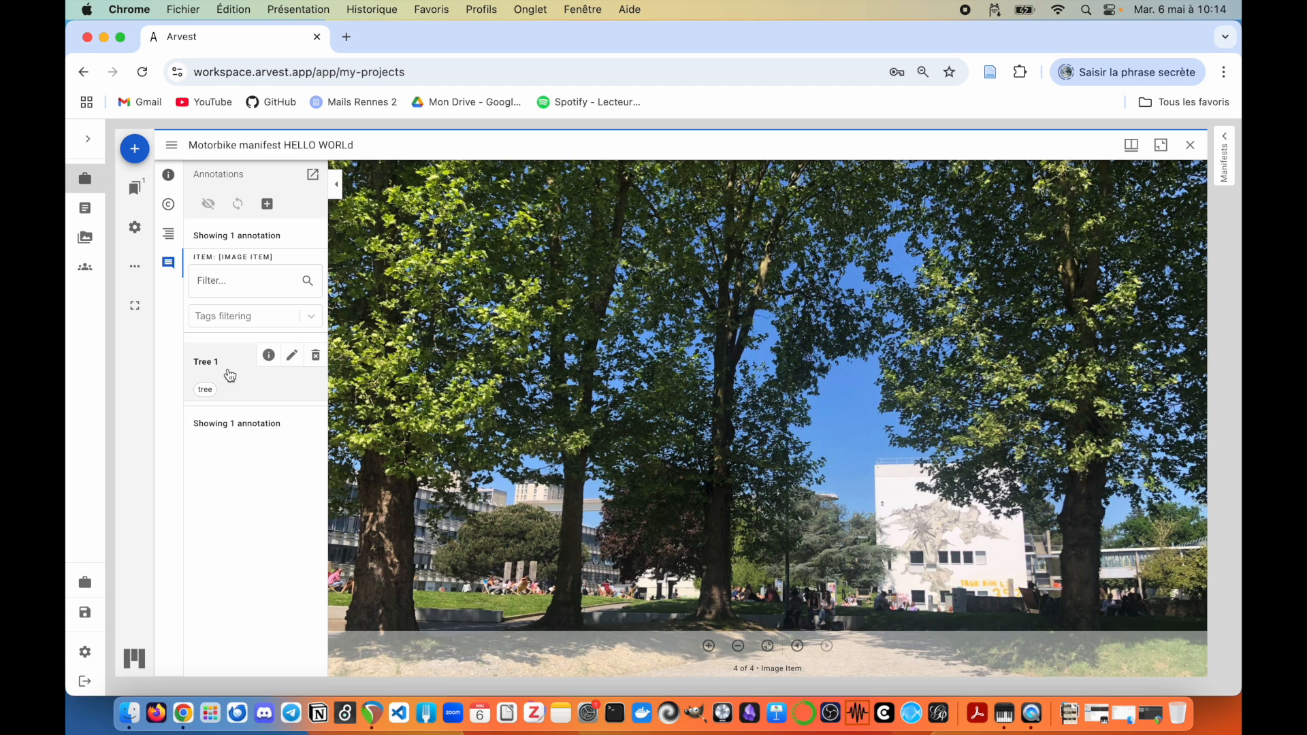
left_click(229, 376)
Step: Check which tags are offered for filtering the annotations, without applying any
left_click(219, 319)
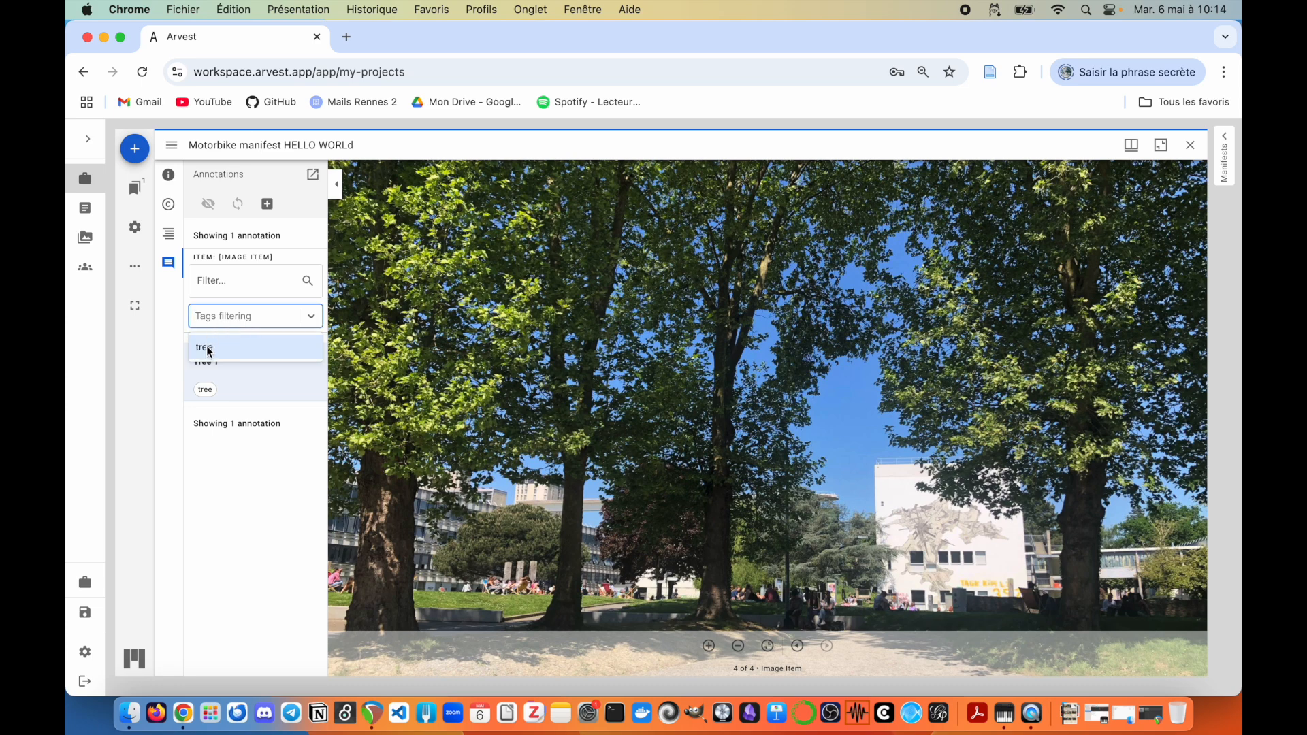
left_click(231, 463)
left_click(229, 314)
left_click(244, 485)
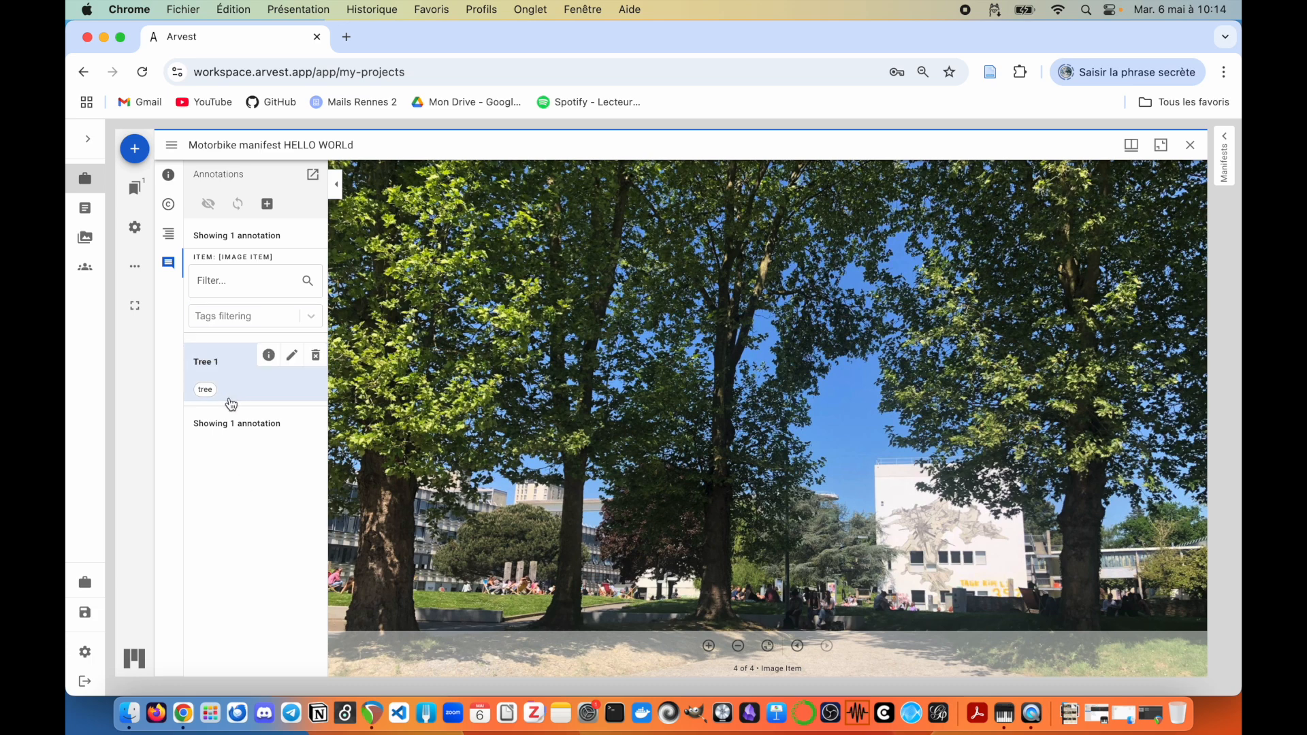
Step: Test the annotation text filter with "tr" and "dvgfbggbgfdfv", and clear it
left_click(219, 284)
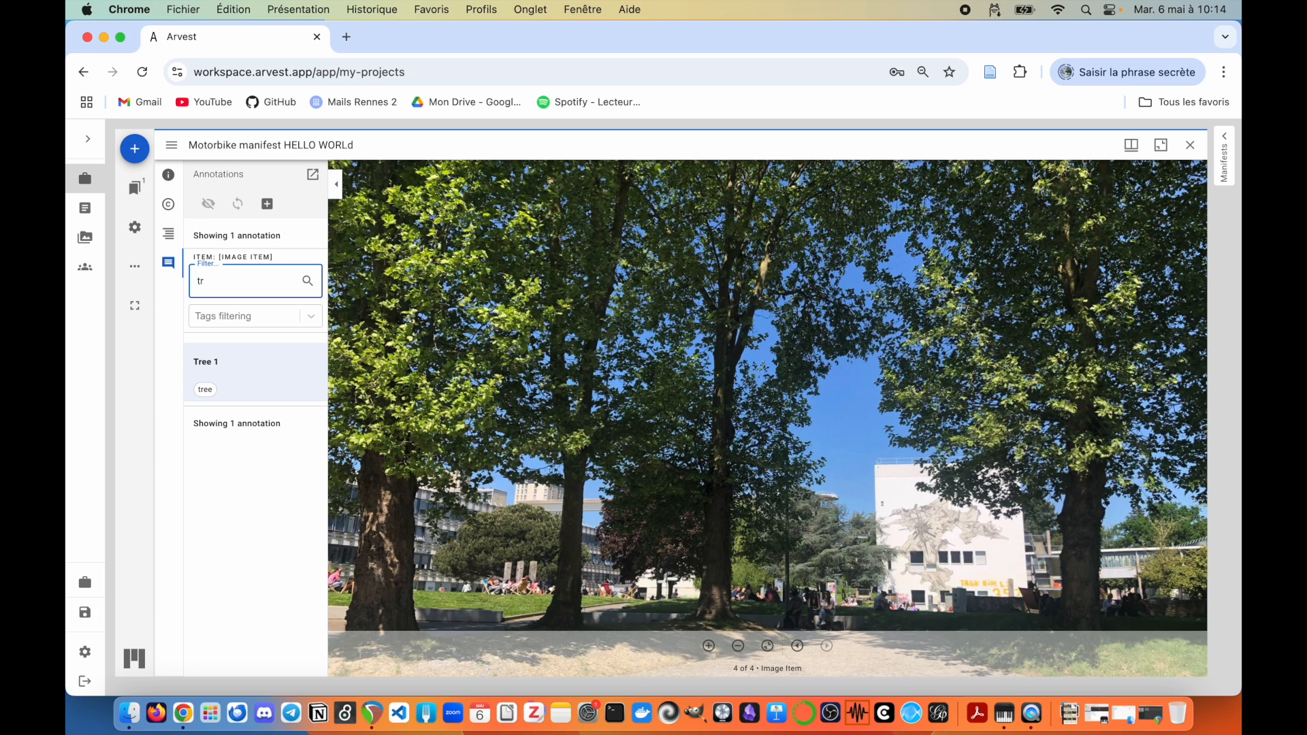
type("dvgfbggbgfdfv")
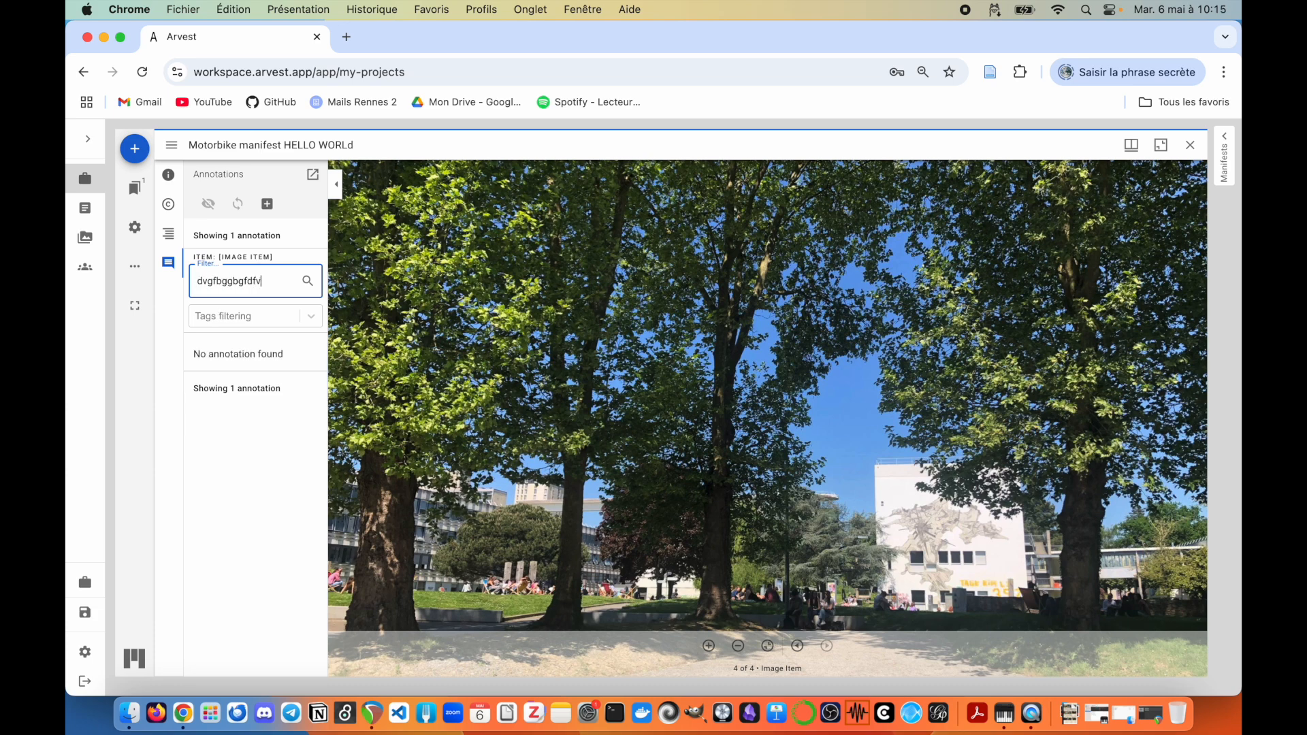
key("BackSpace")
key("BackSpace")
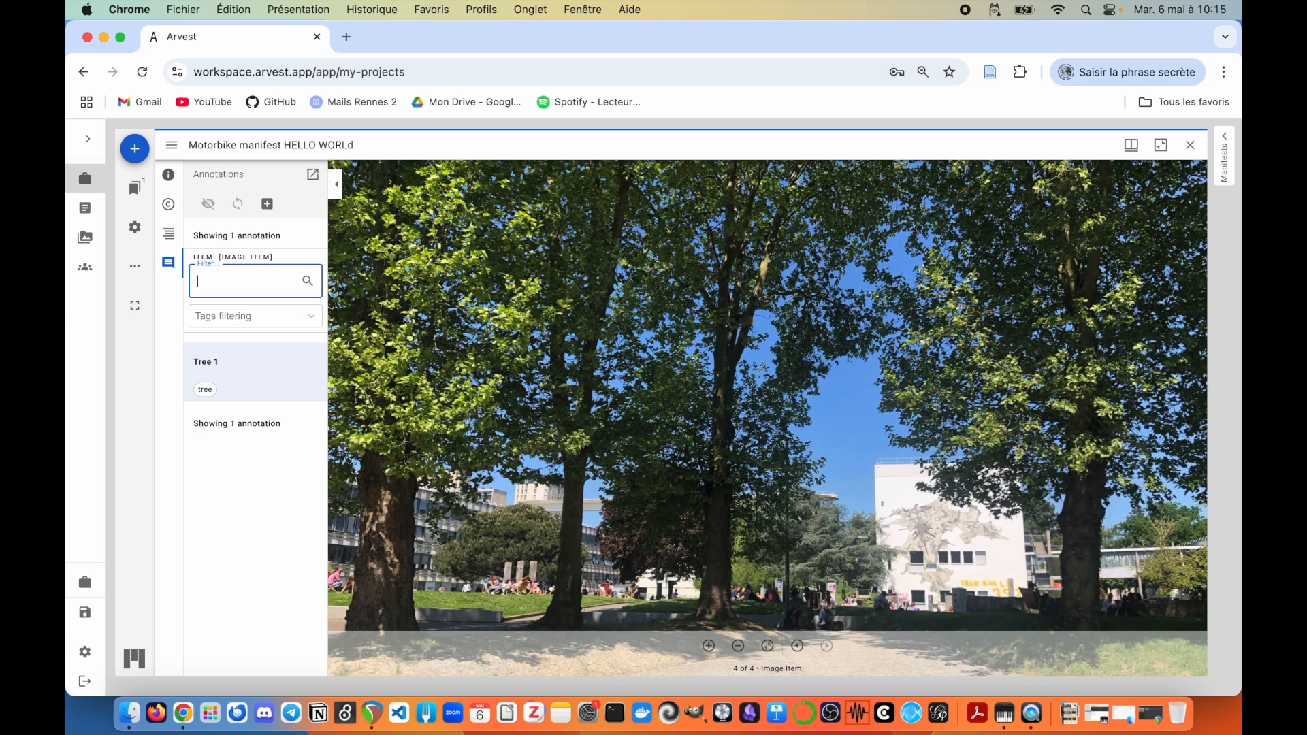
left_click(294, 470)
Step: Fit the whole tree image in view and open the Tree 1 annotation for editing
mouse_move(210, 375)
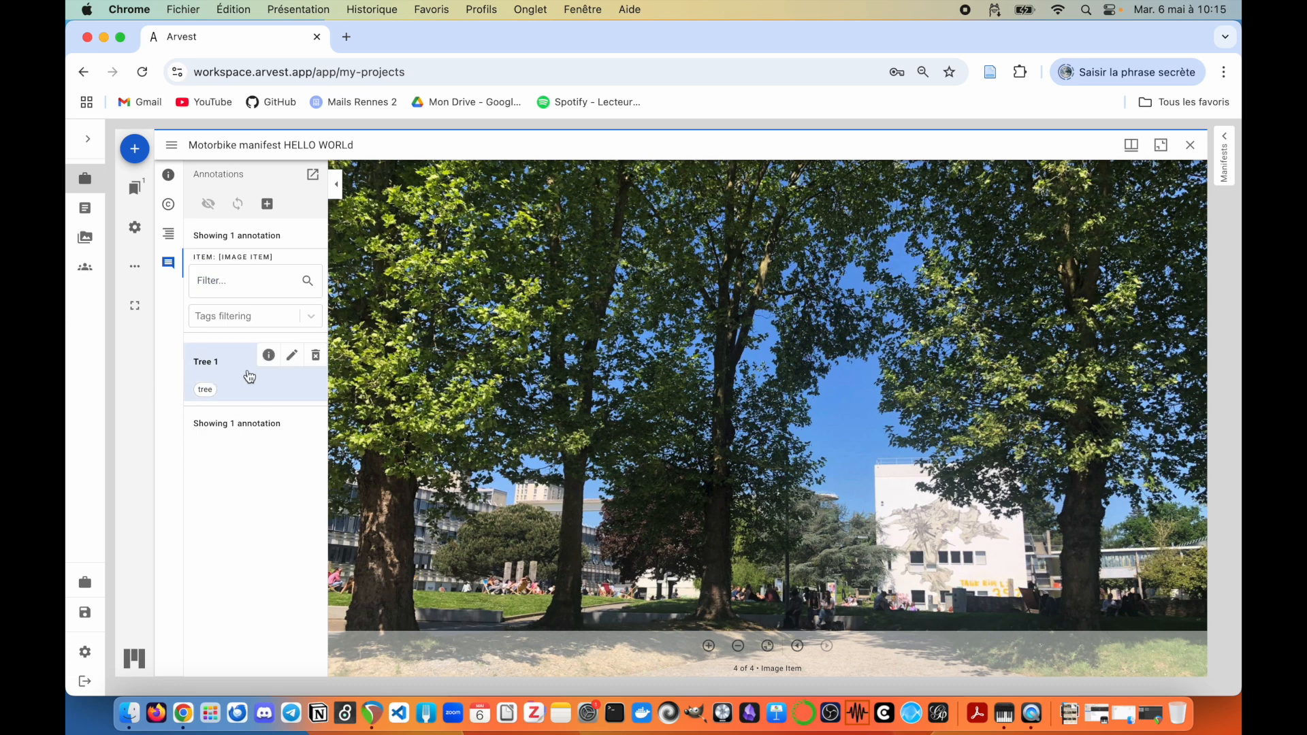
left_click_drag(726, 435, 728, 332)
scroll(731, 340, "down", 2)
scroll(725, 349, "up", 2)
scroll(892, 316, "down", 3)
left_click_drag(895, 308, 797, 382)
mouse_move(281, 359)
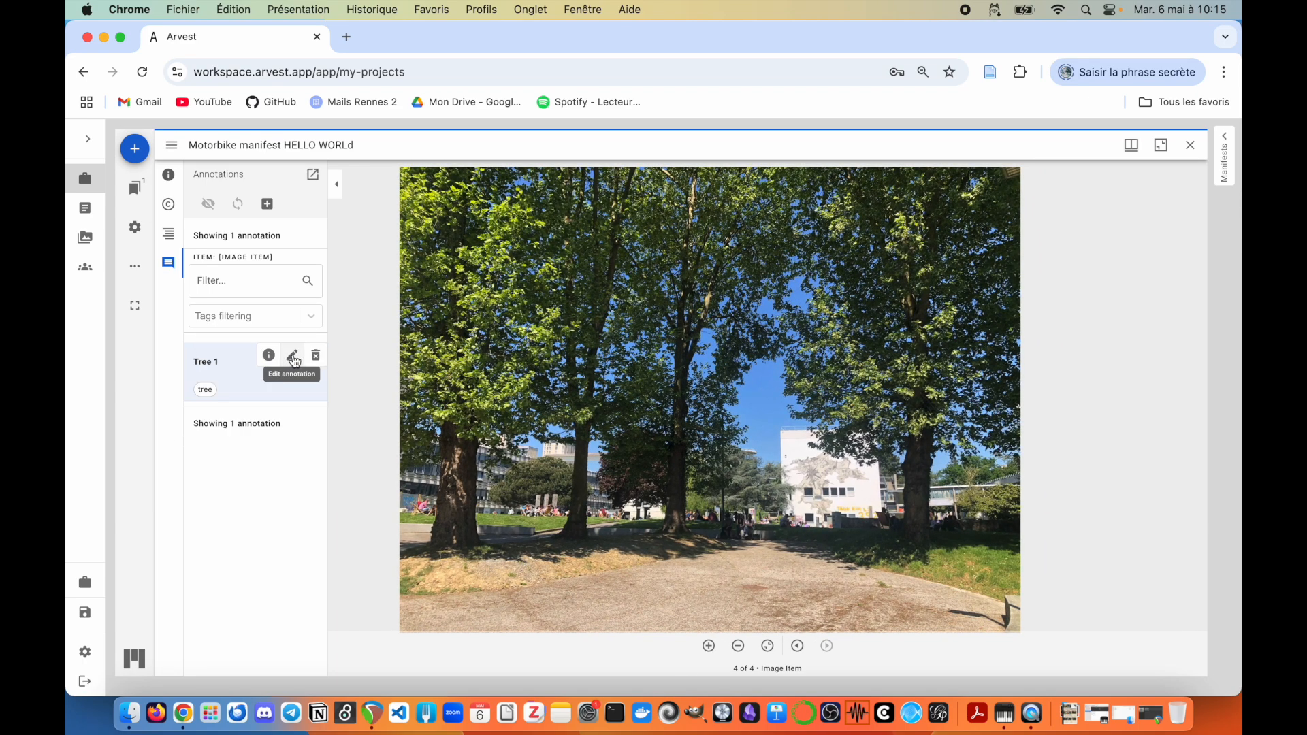
left_click(293, 357)
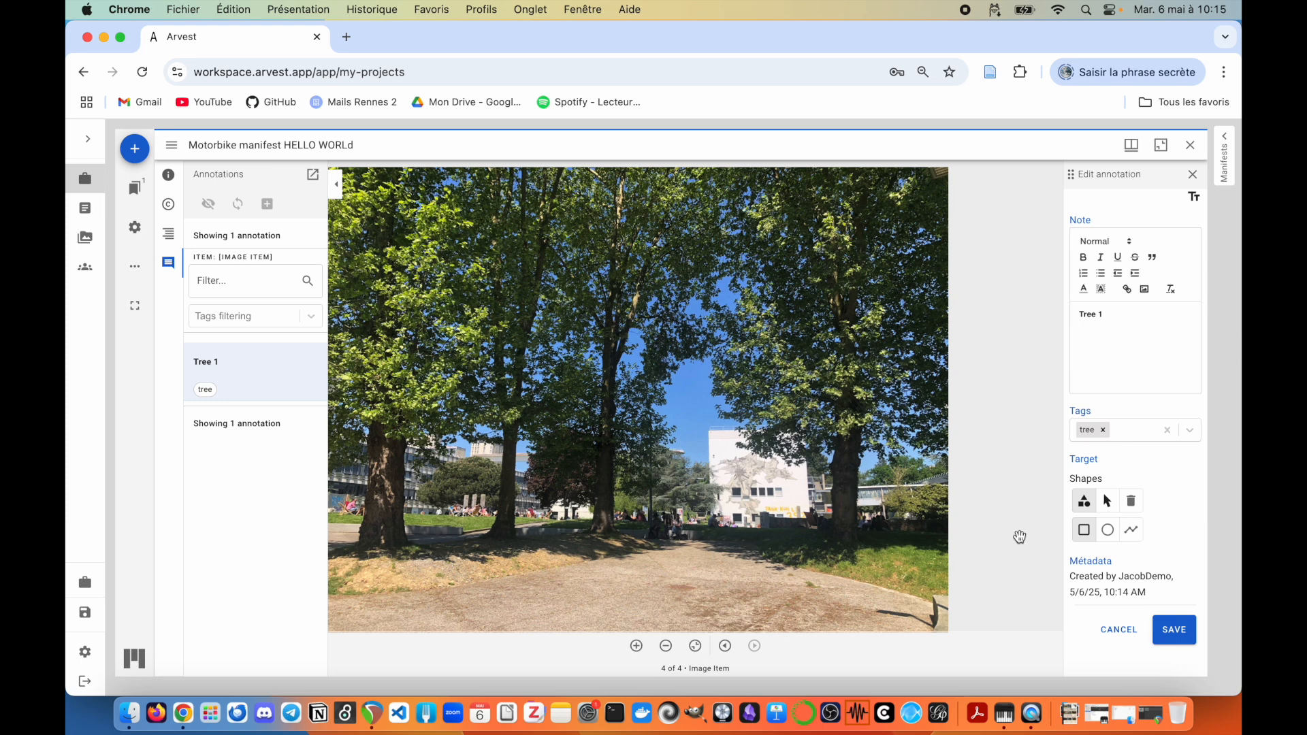
left_click(1091, 538)
left_click_drag(578, 507, 686, 205)
left_click(1130, 501)
left_click(684, 444)
Step: Try a circle target over the central tree and delete all of the annotation's target shapes
left_click(1084, 501)
left_click(1108, 535)
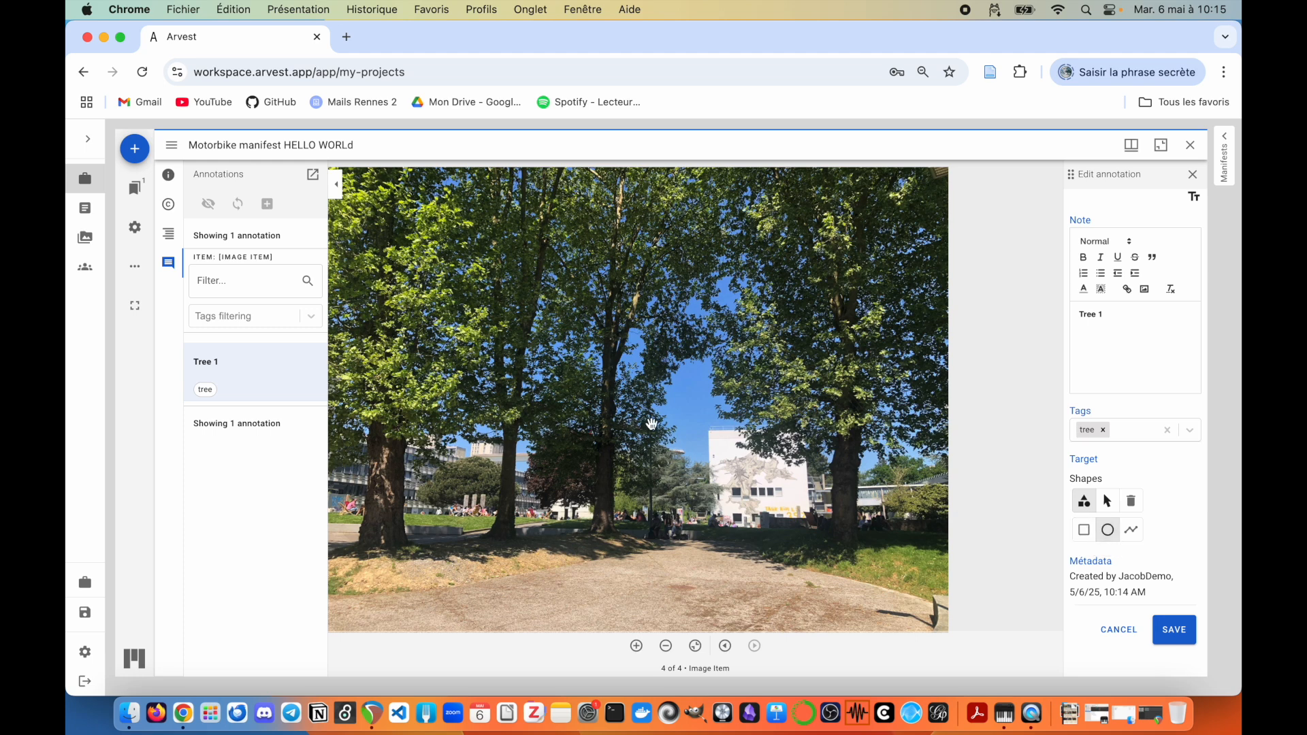
left_click_drag(599, 435, 678, 408)
left_click(1131, 501)
left_click(1150, 577)
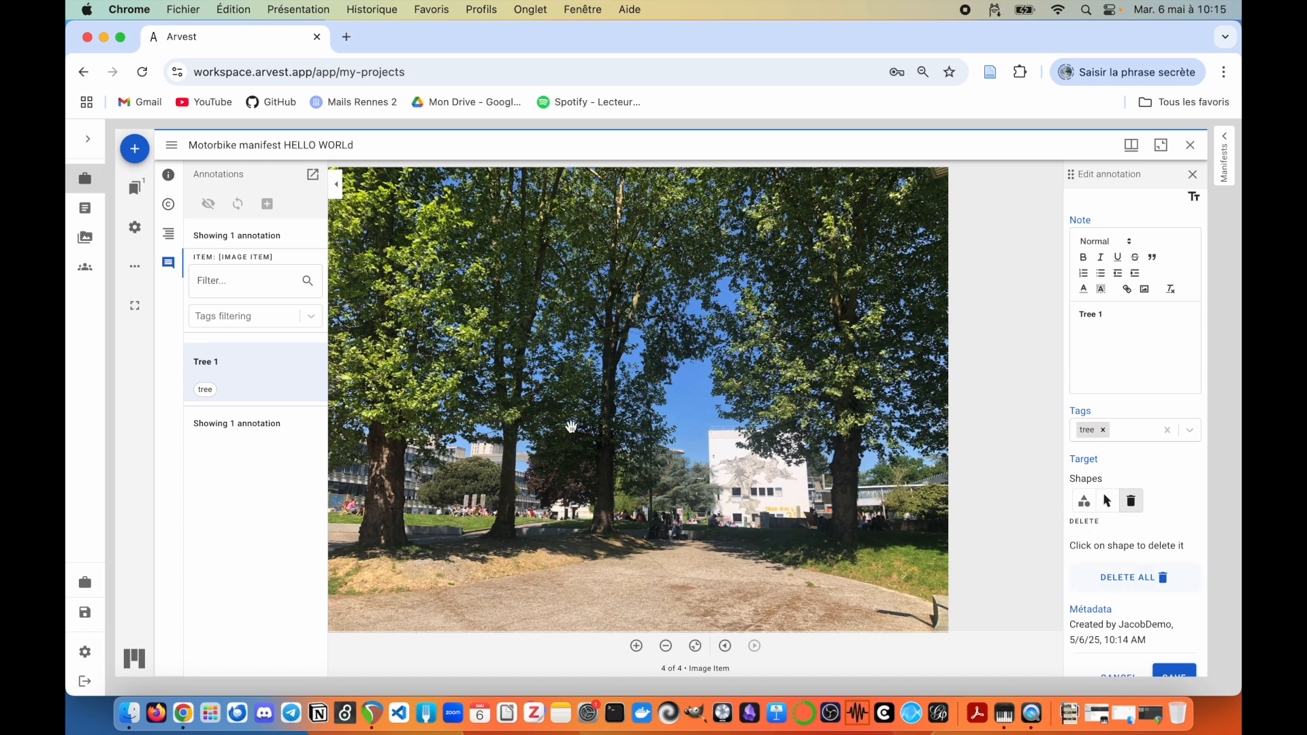
Step: Outline the central tree's trunk and crown with a closed line shape as the annotation's target
left_click(1085, 503)
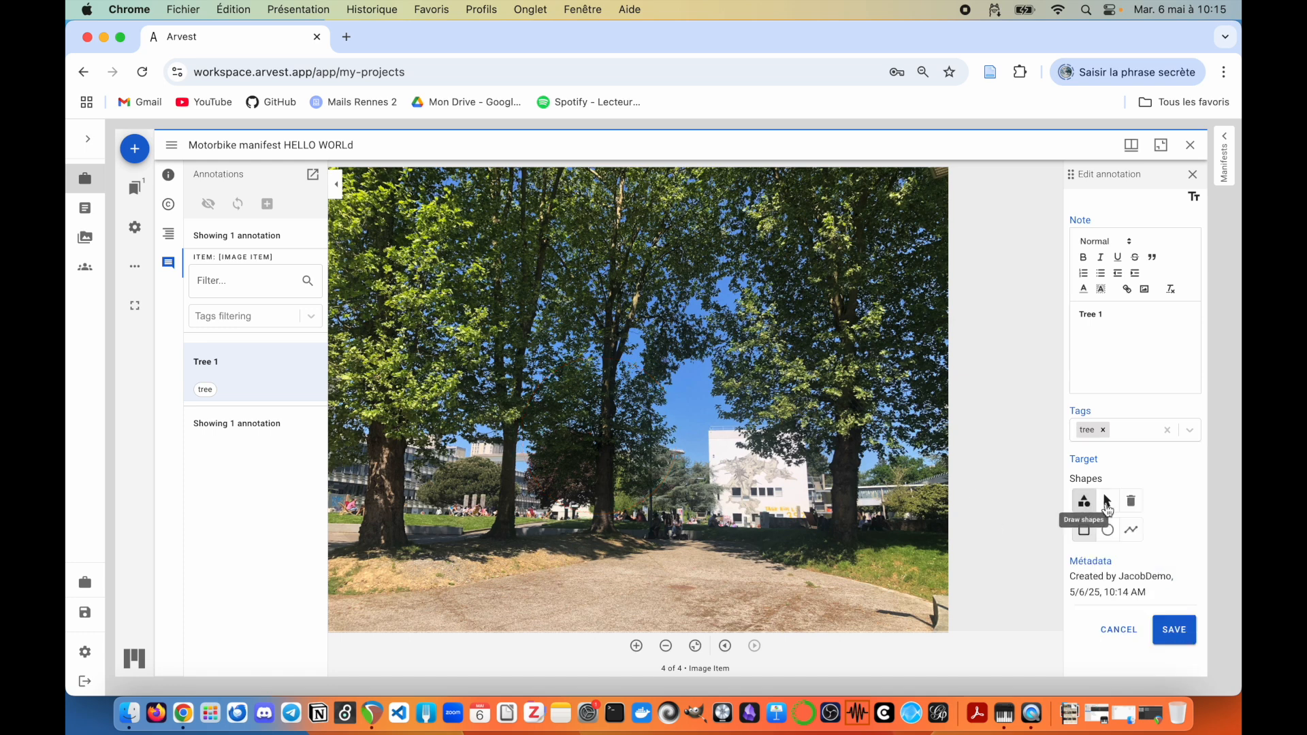
left_click(1131, 535)
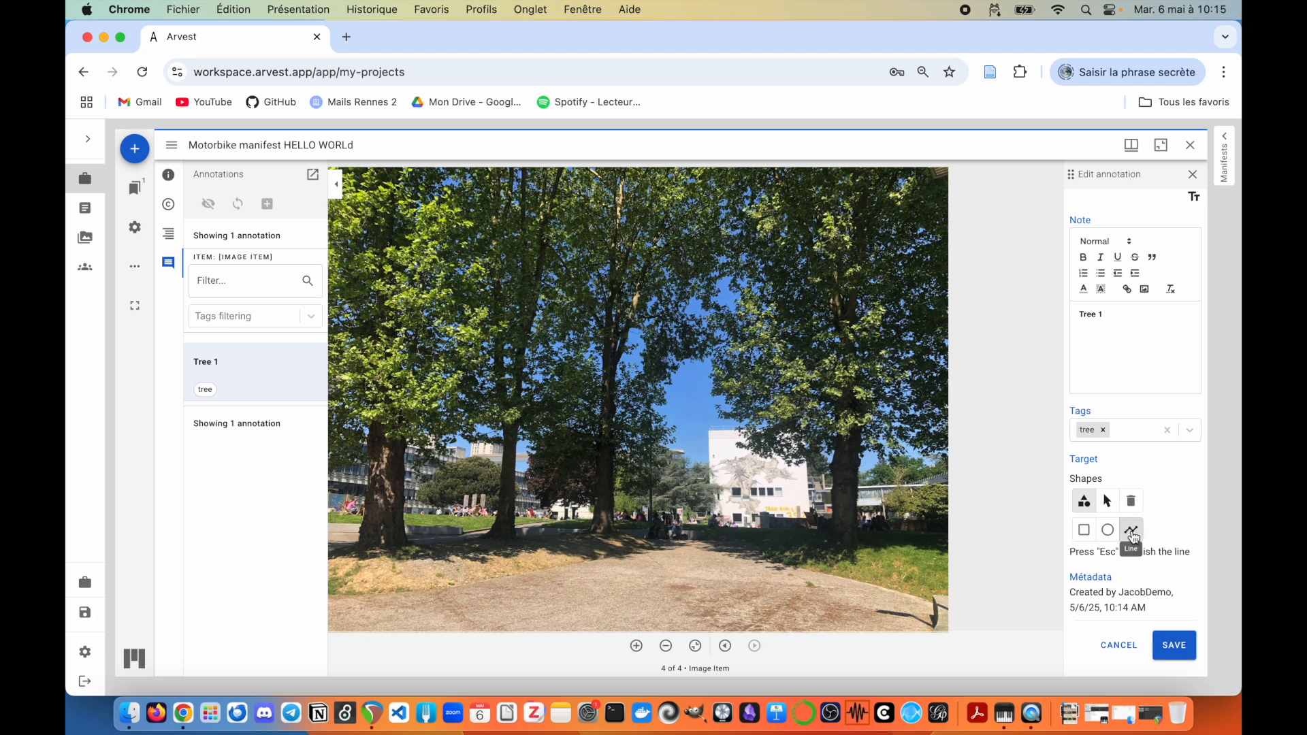
left_click(619, 528)
left_click(619, 363)
left_click(638, 320)
left_click(704, 294)
left_click(720, 208)
left_click(675, 173)
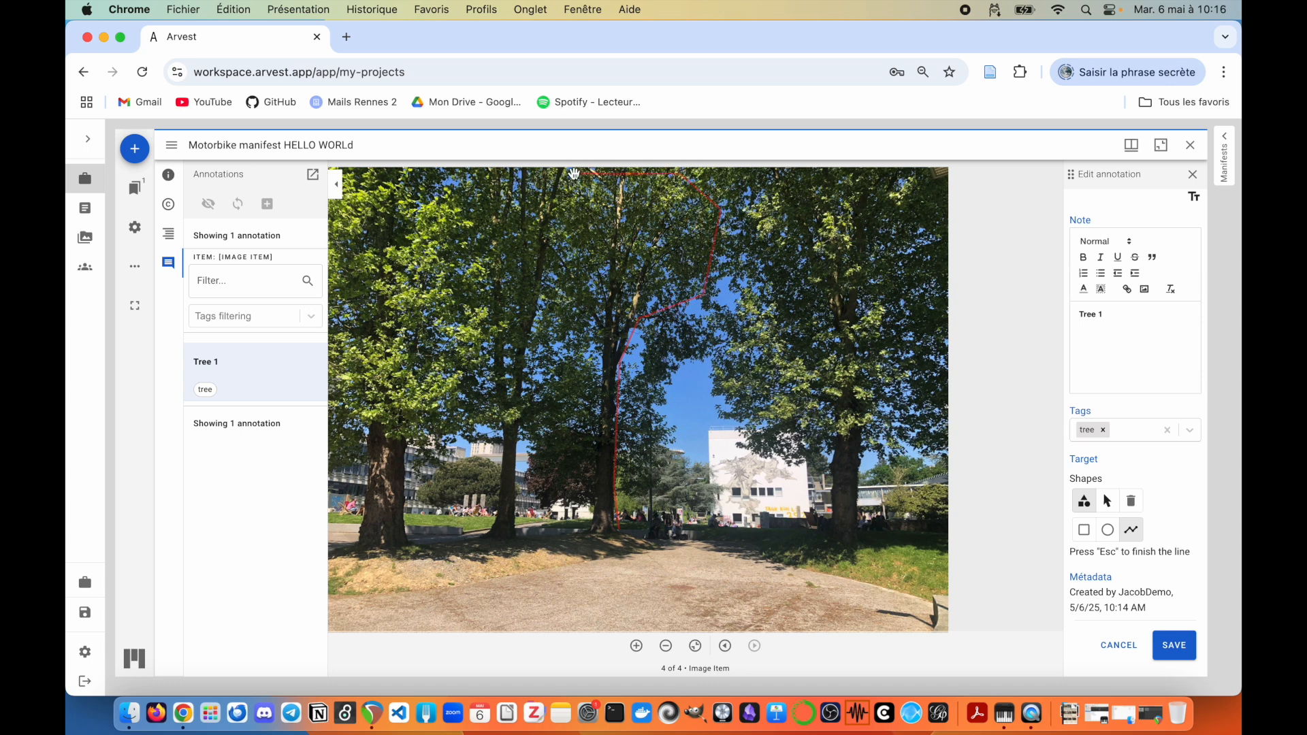
left_click(565, 175)
left_click(516, 200)
left_click(542, 288)
left_click(599, 345)
left_click(588, 539)
left_click(620, 533)
Step: Save the annotation and check its target by selecting Tree 1 both from the list and on the image
scroll(599, 372, "down", 1)
scroll(599, 372, "up", 1)
left_click(1183, 647)
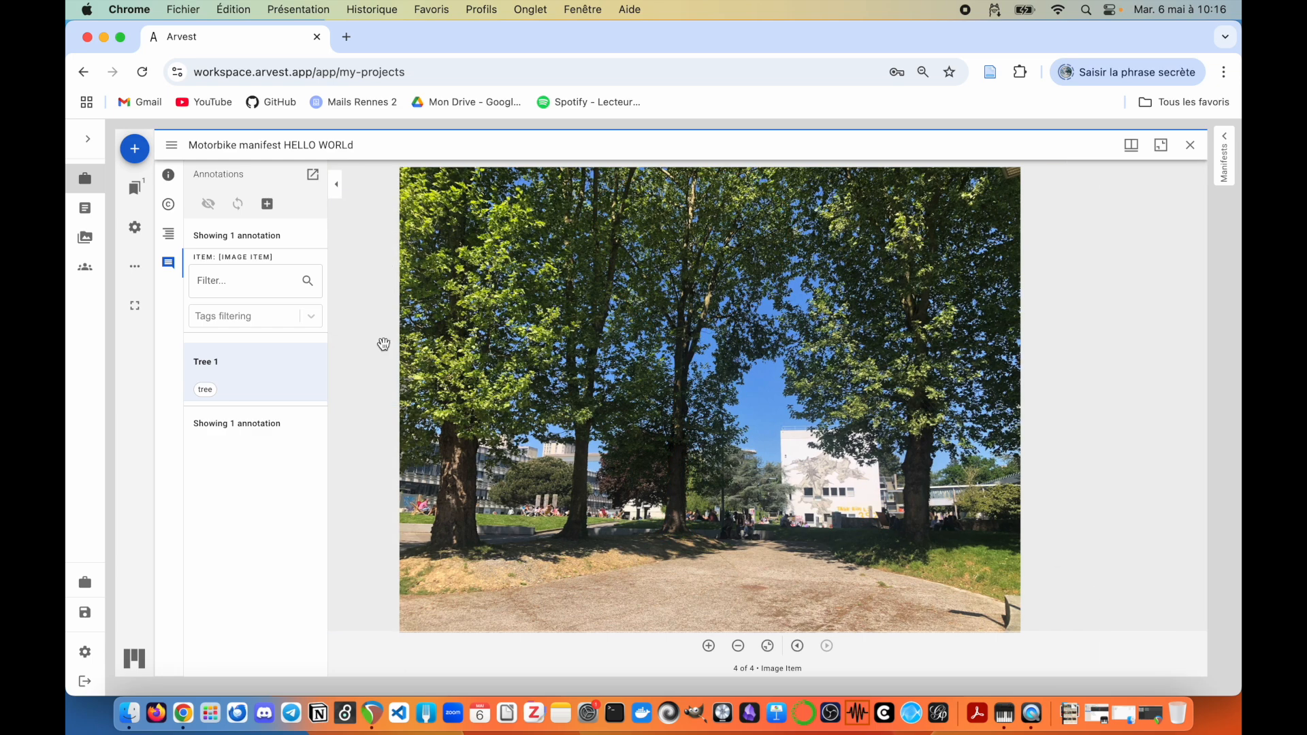
left_click(233, 383)
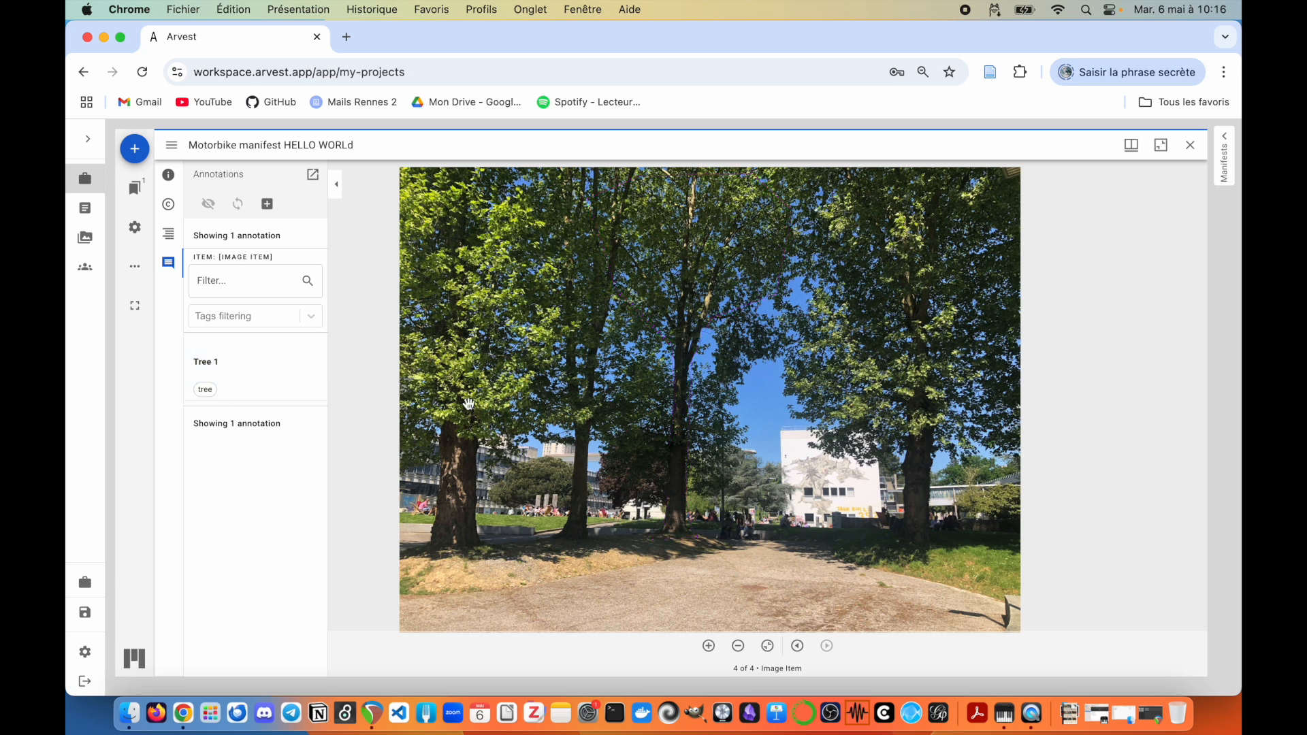
left_click(225, 376)
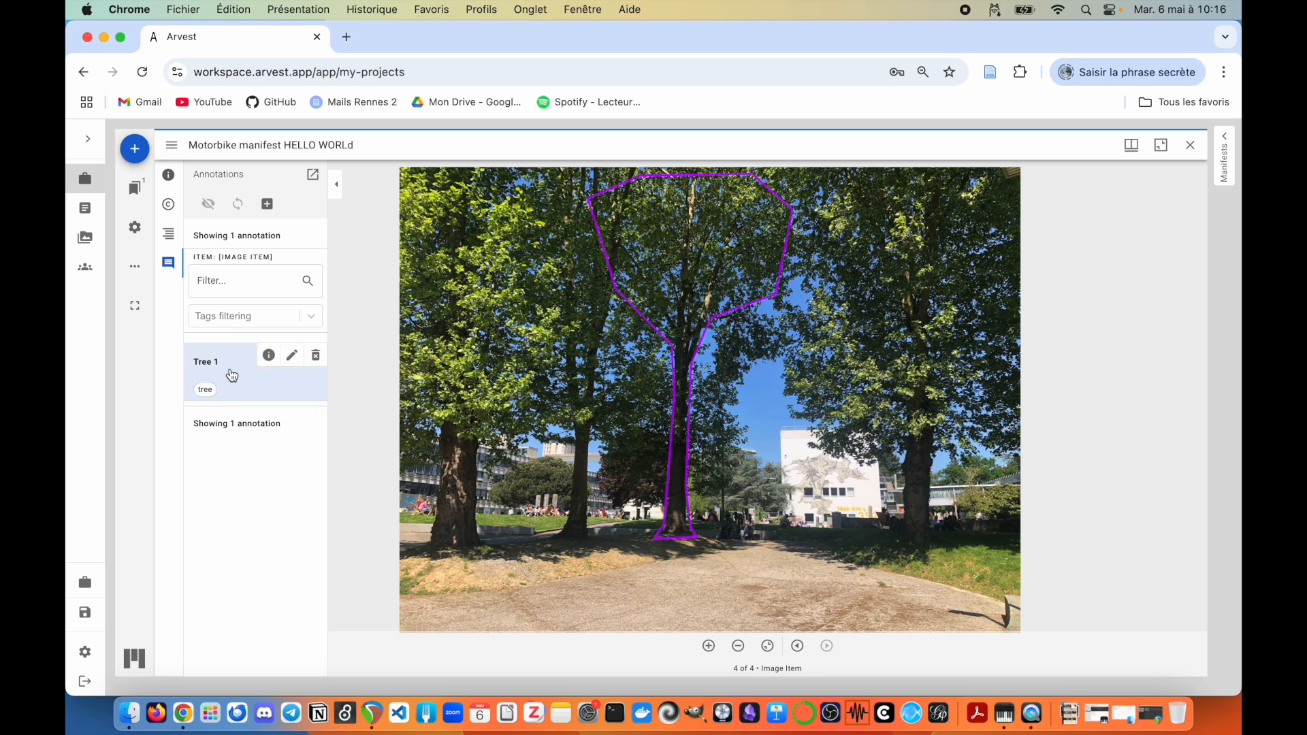
left_click(689, 265)
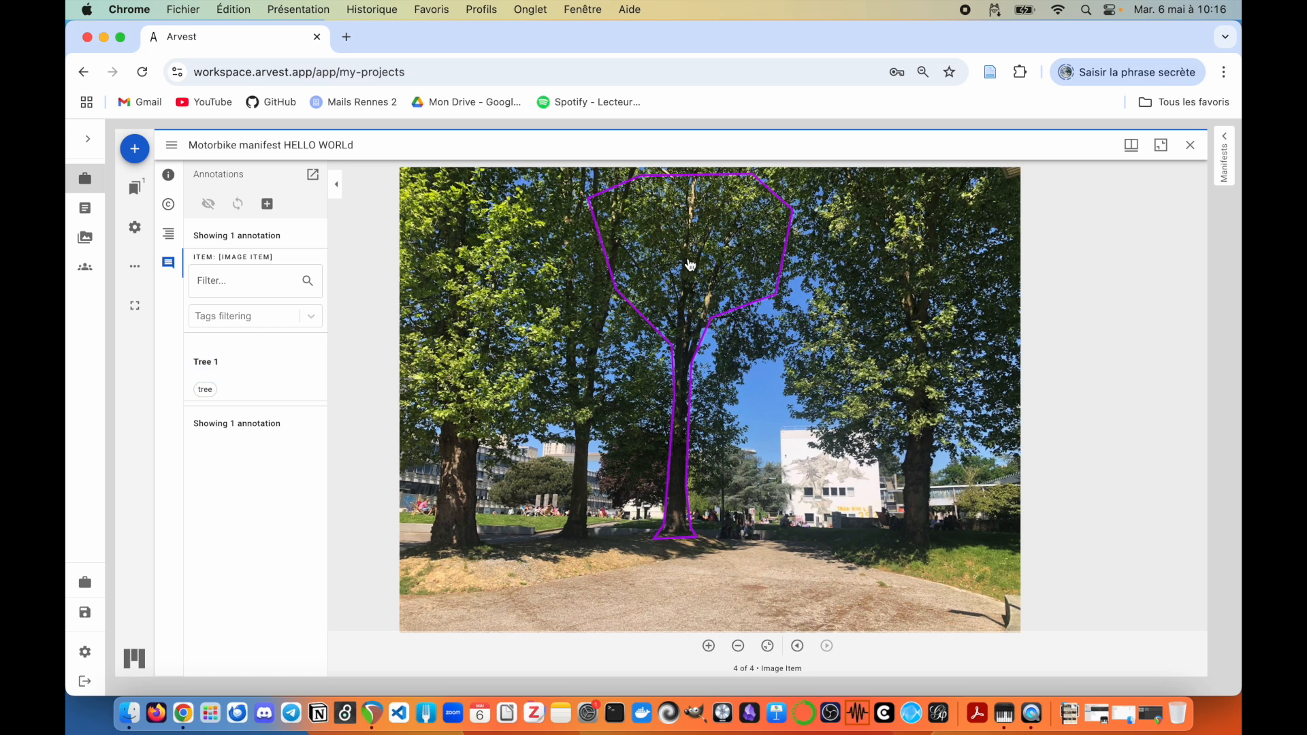
left_click(690, 265)
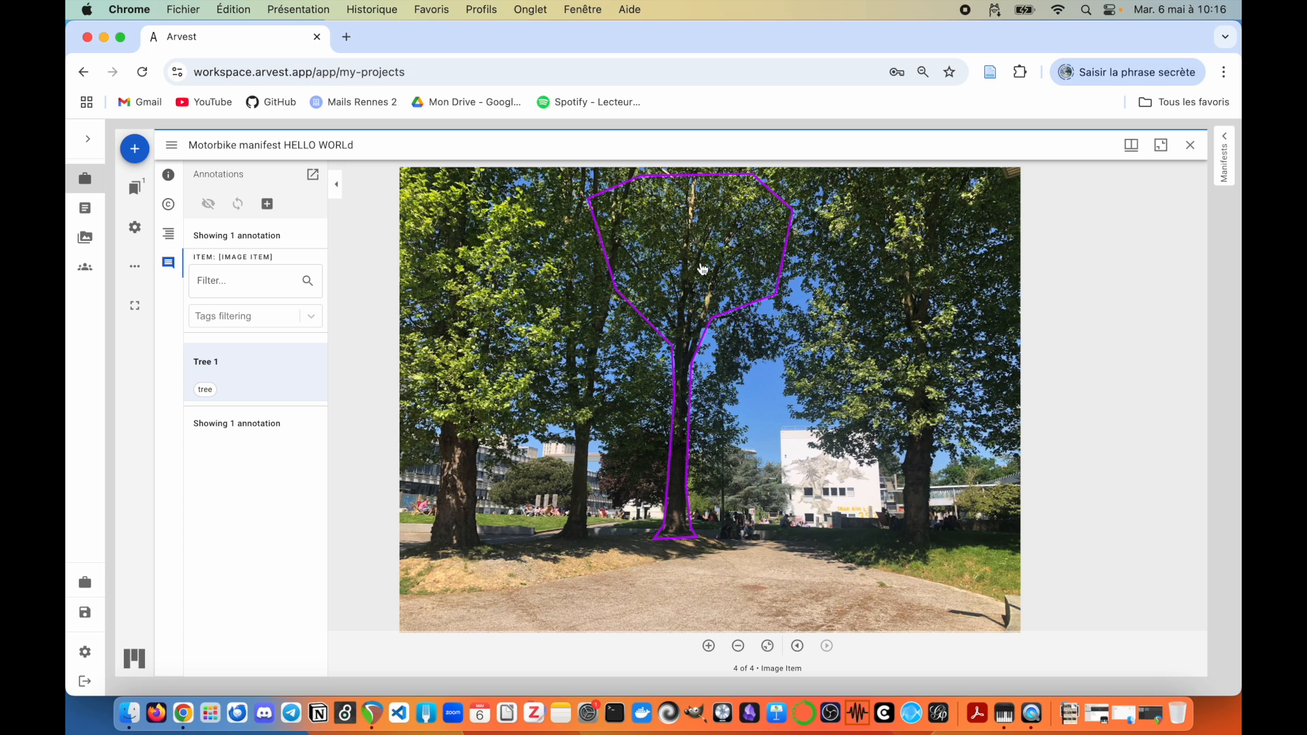
mouse_move(239, 364)
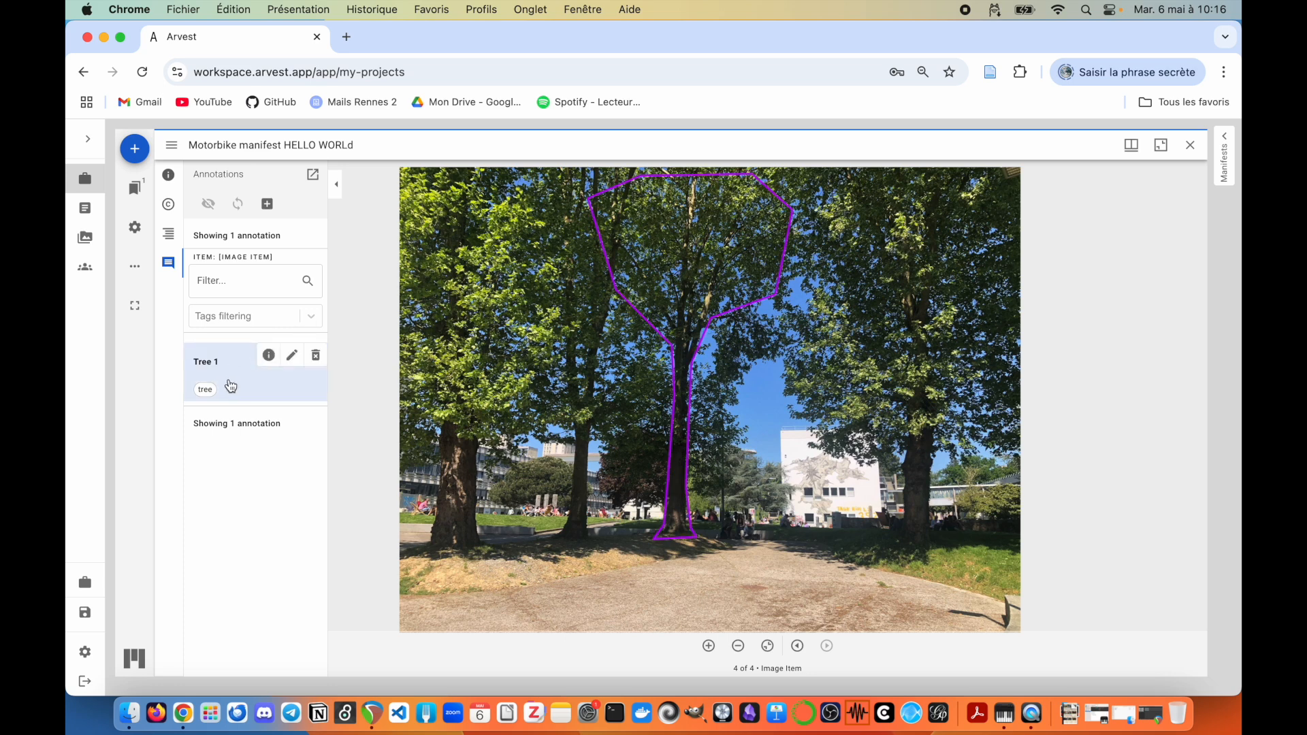
Step: Search the web for "wikipedia tree" in a new browser tab and open the English Wikipedia Tree article
left_click(347, 37)
type("wikipedia")
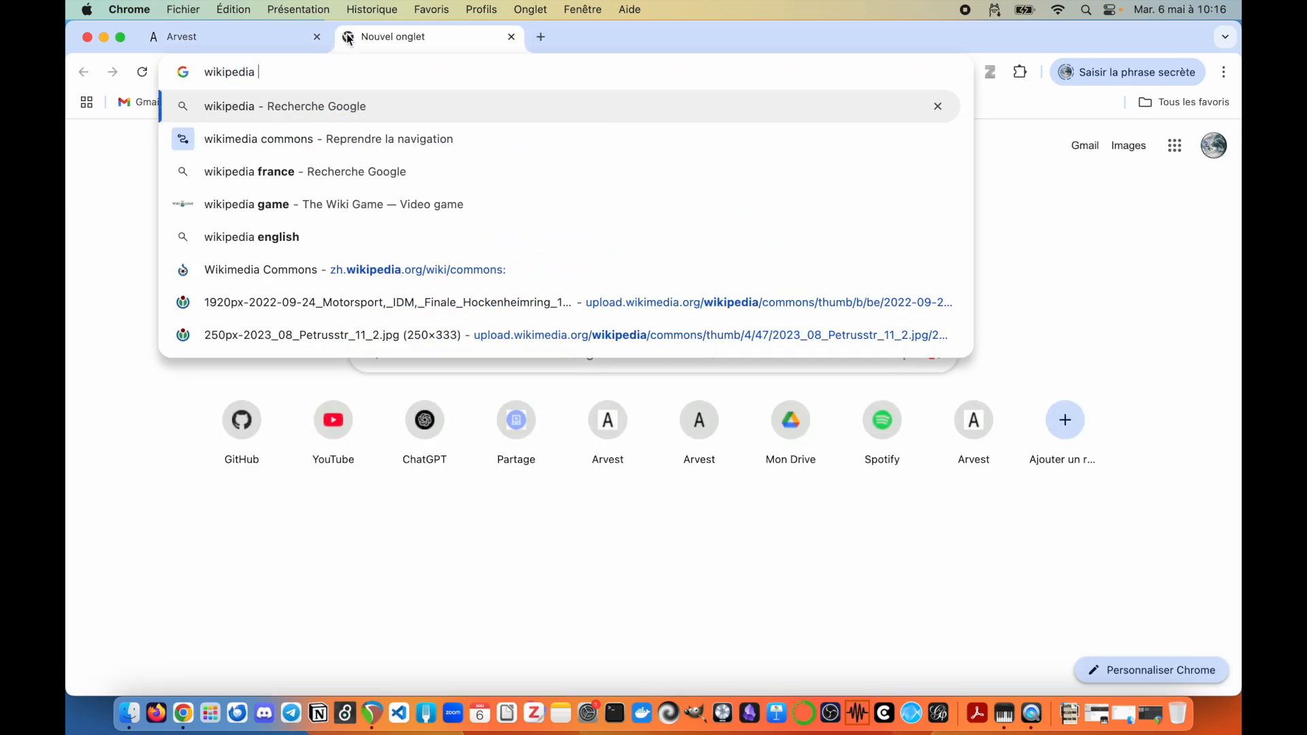
type(" tree")
key("Return")
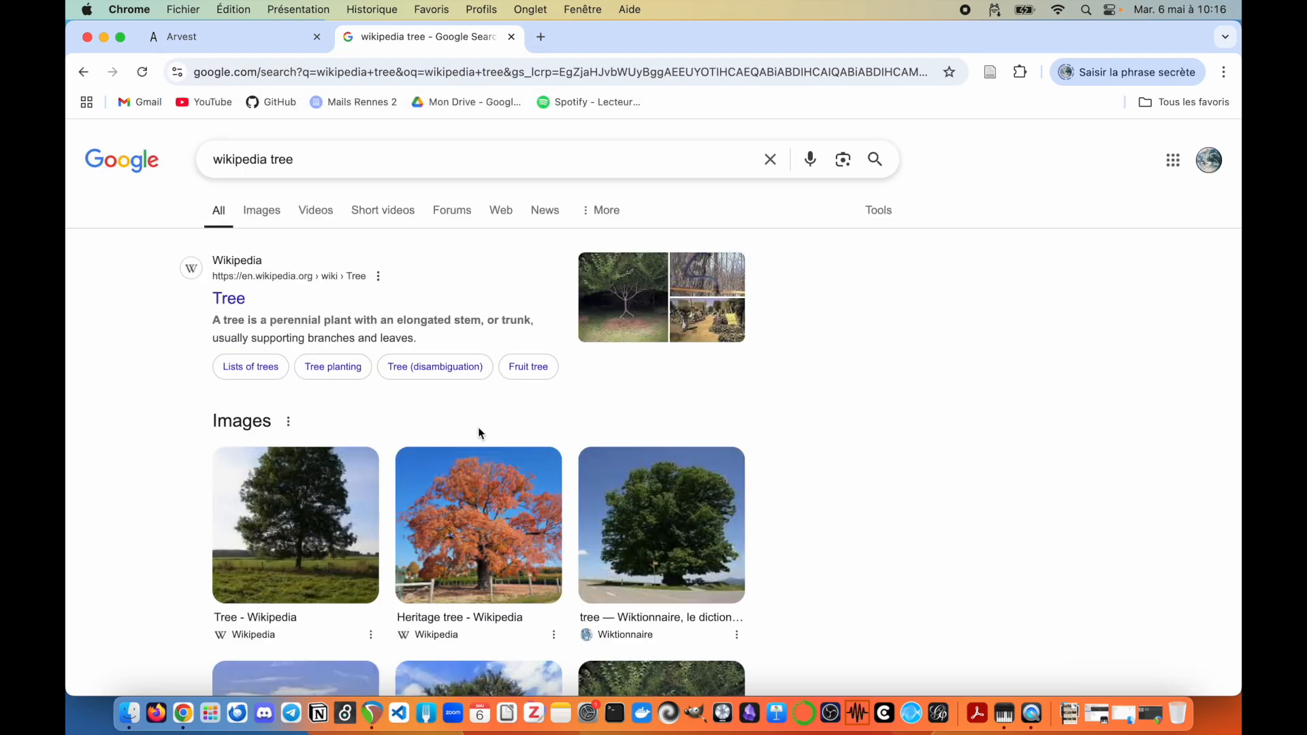
left_click(230, 301)
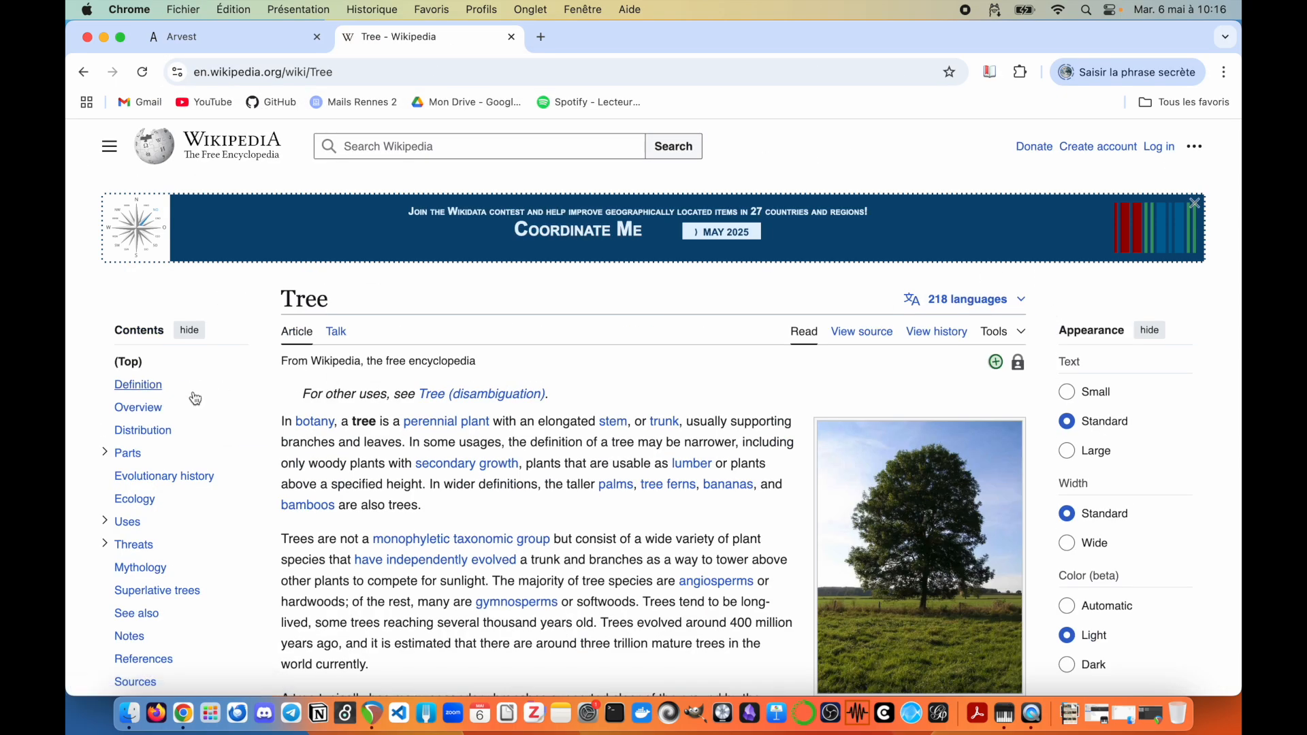
Step: Skim the Wikipedia Tree article and copy its web address
scroll(696, 439, "down", 20)
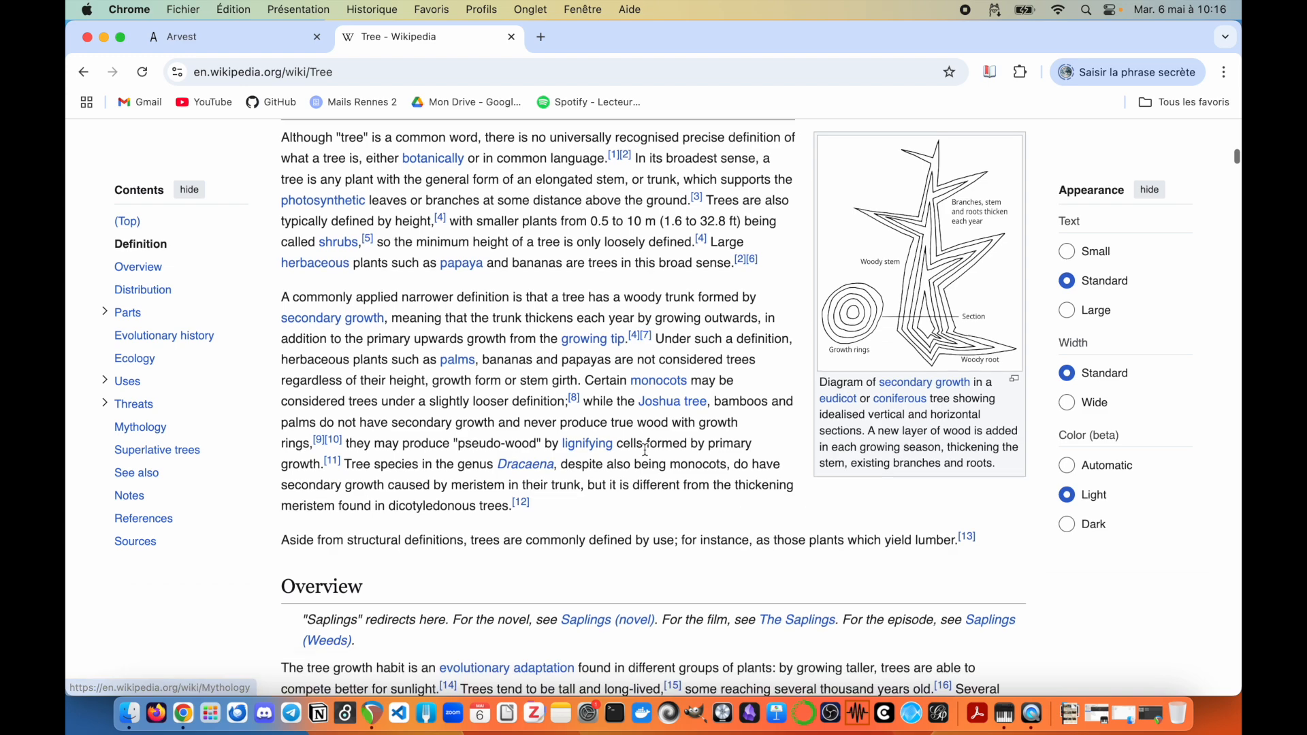
scroll(491, 303, "up", 20)
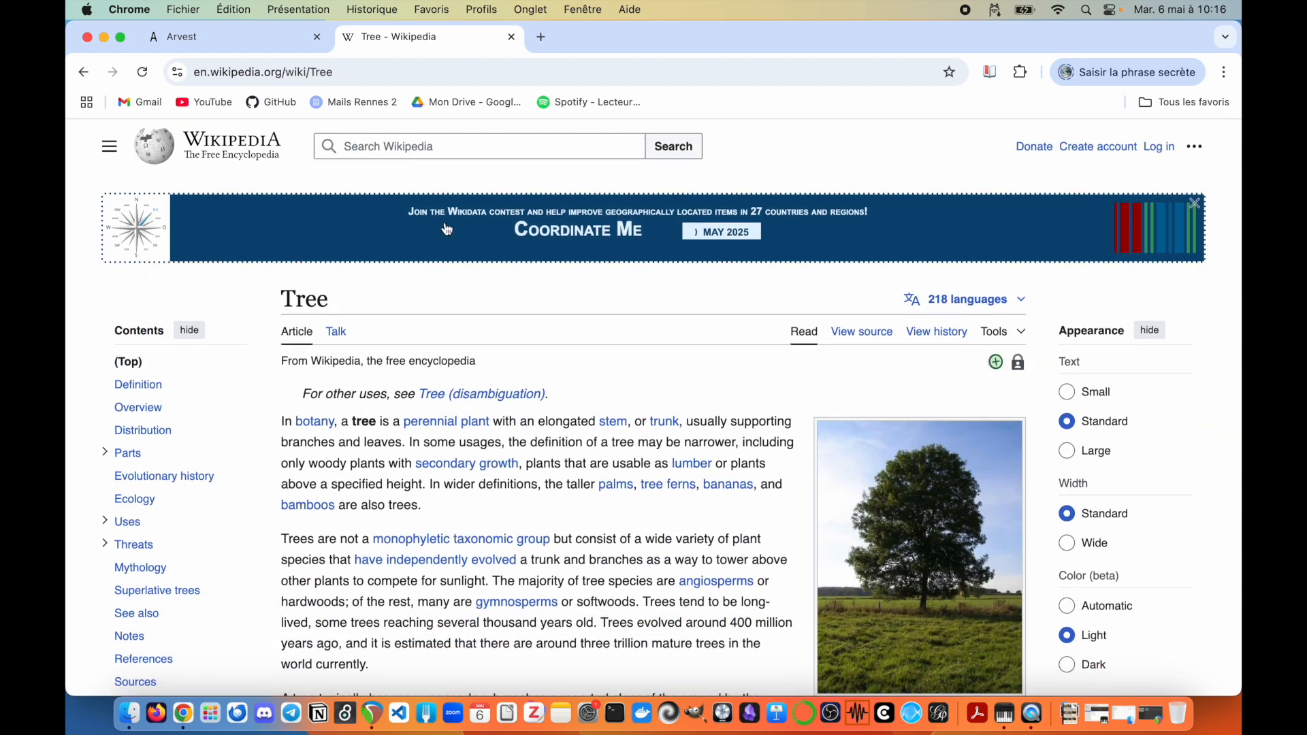
left_click(372, 73)
key("super+c")
Step: Return to Arvest, open the Tree 1 annotation for editing and add the non-bold line "Learn about trees here" to its note
left_click(196, 35)
mouse_move(239, 370)
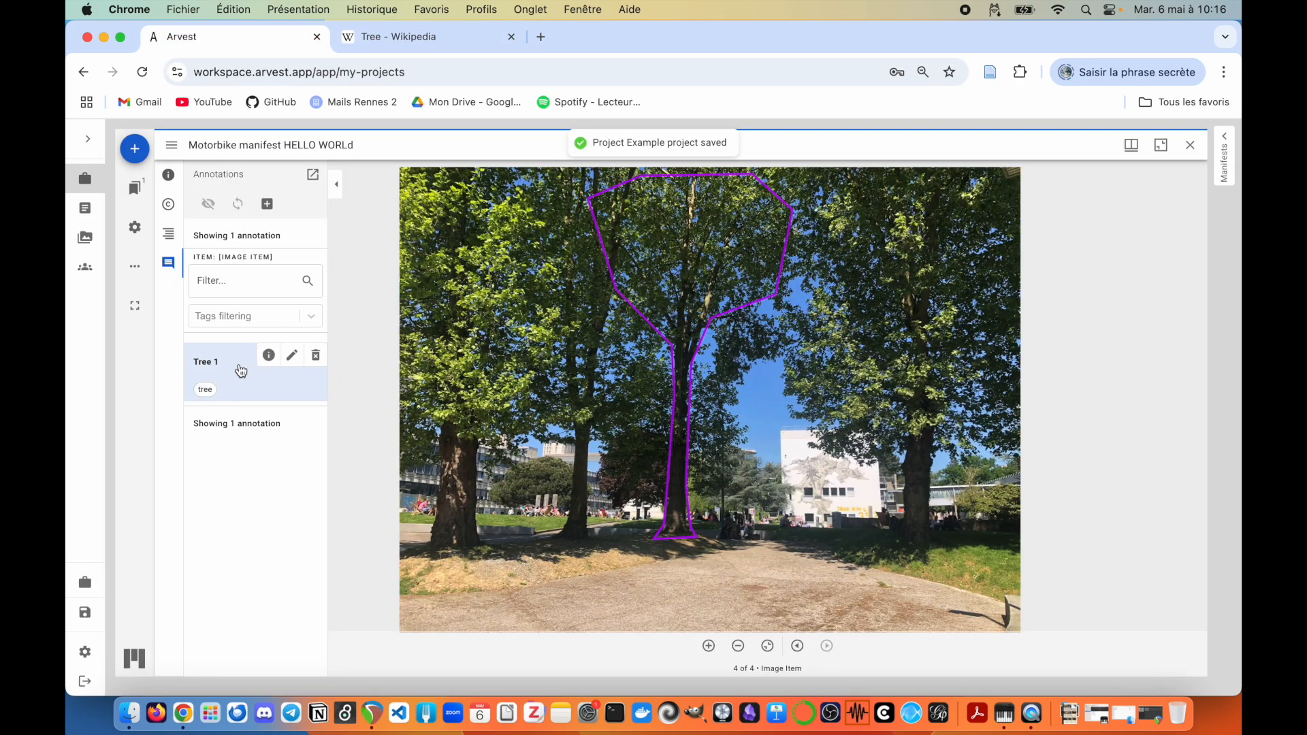
left_click(293, 358)
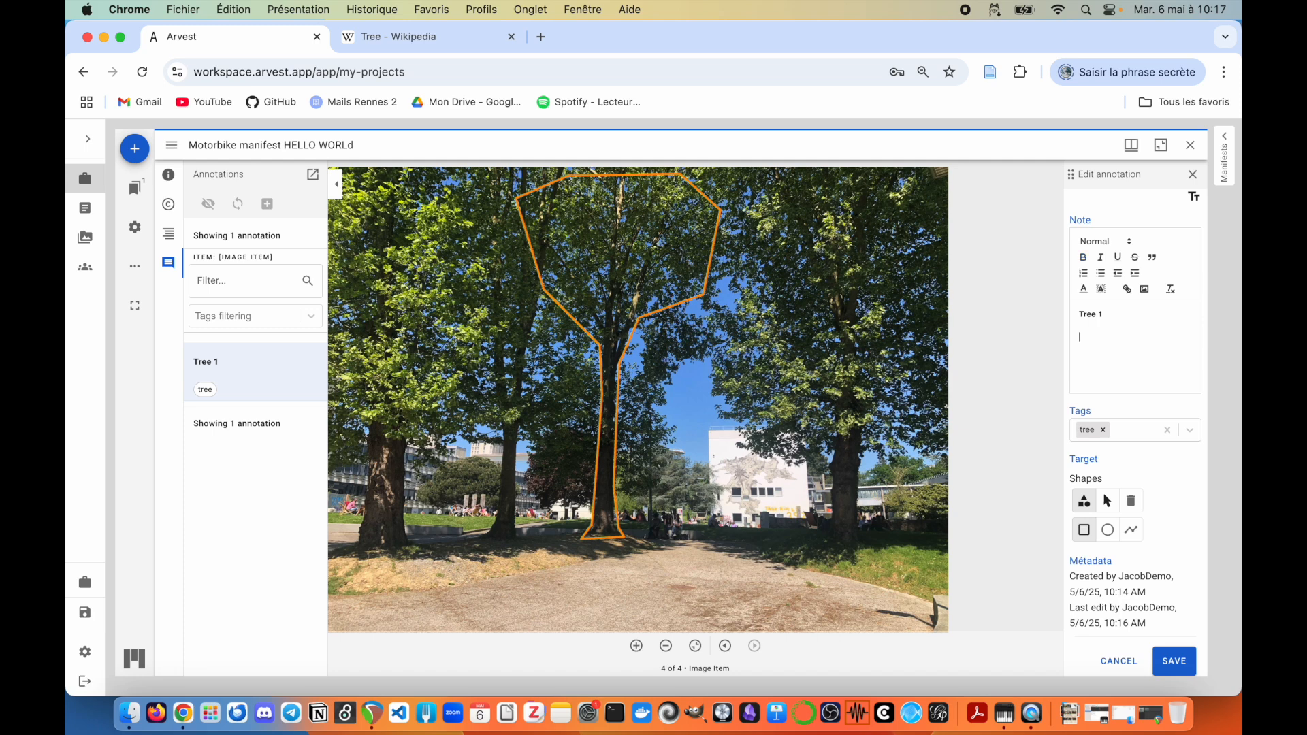
key("Return")
type("Le")
left_click_drag(1104, 339, 1072, 340)
left_click(1084, 257)
key("Right")
Step: Link the word "here" in the note to the copied Wikipedia Tree address and save the annotation
double_click(1148, 336)
left_click(1127, 289)
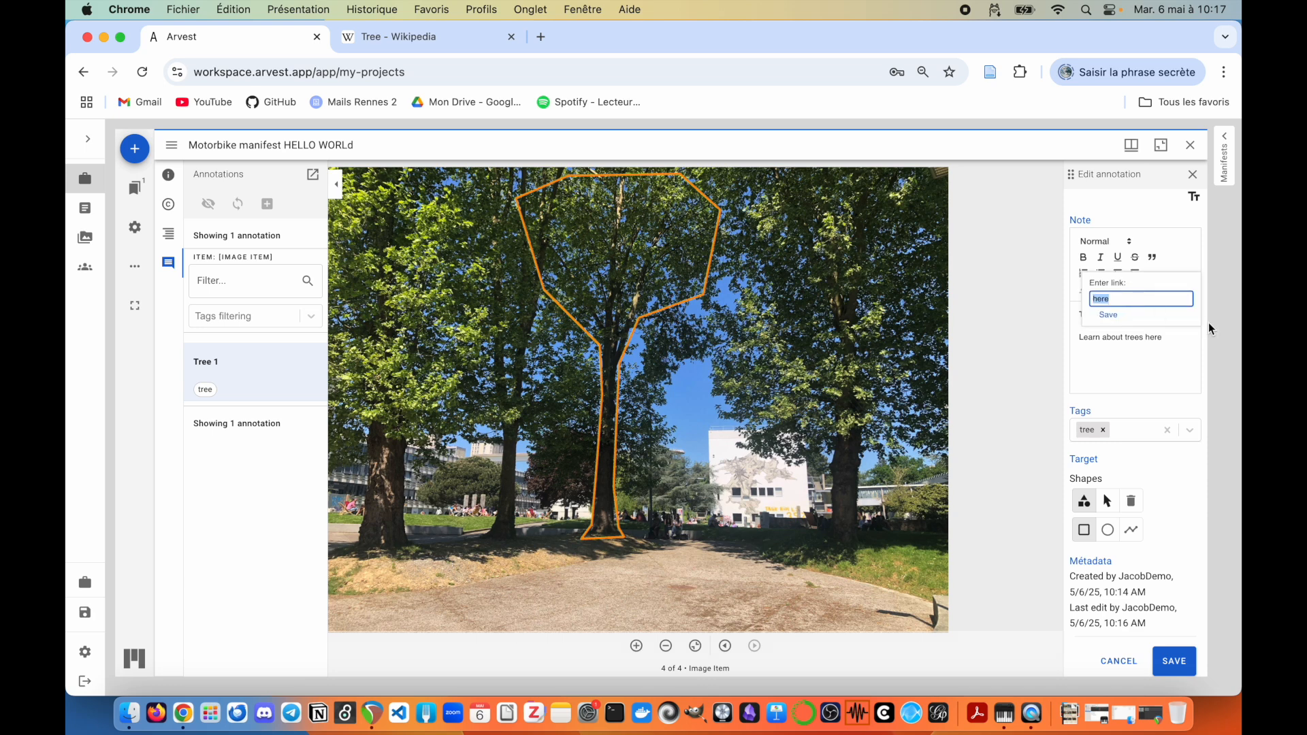
key("super+v")
left_click(1106, 315)
left_click(1182, 341)
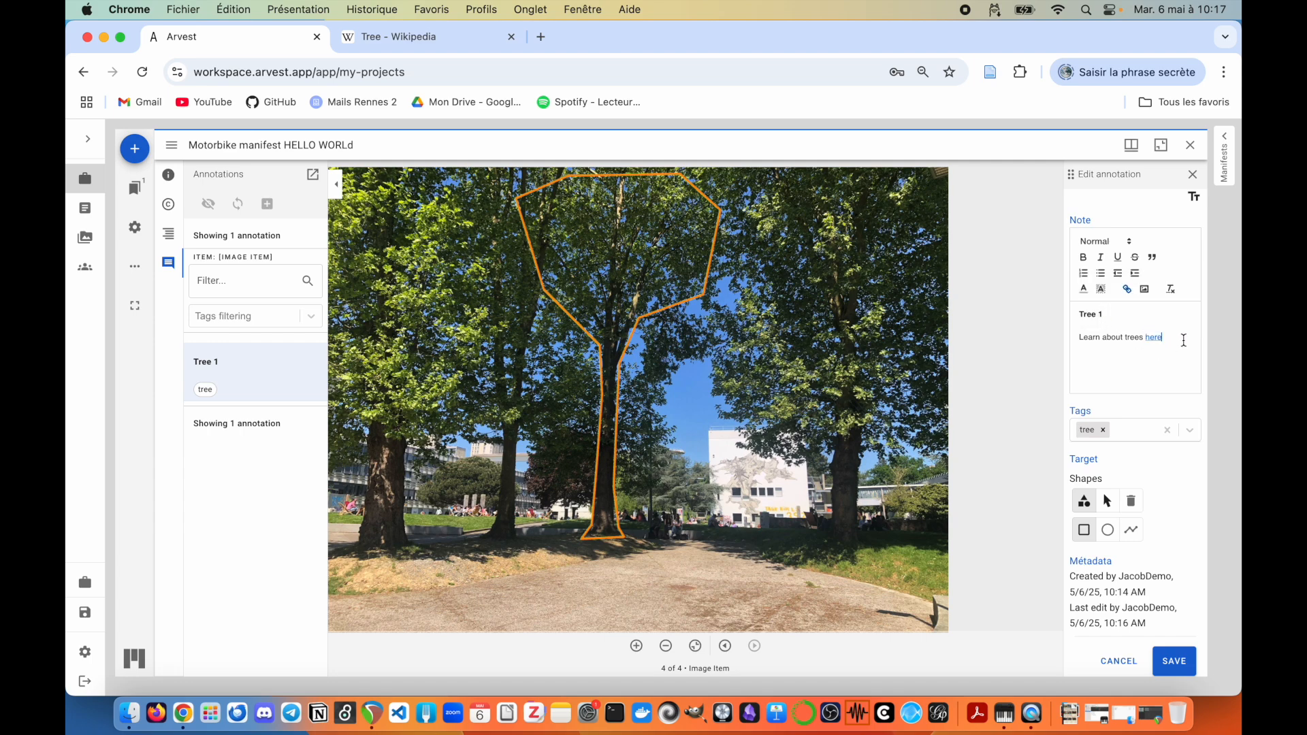
left_click(1174, 662)
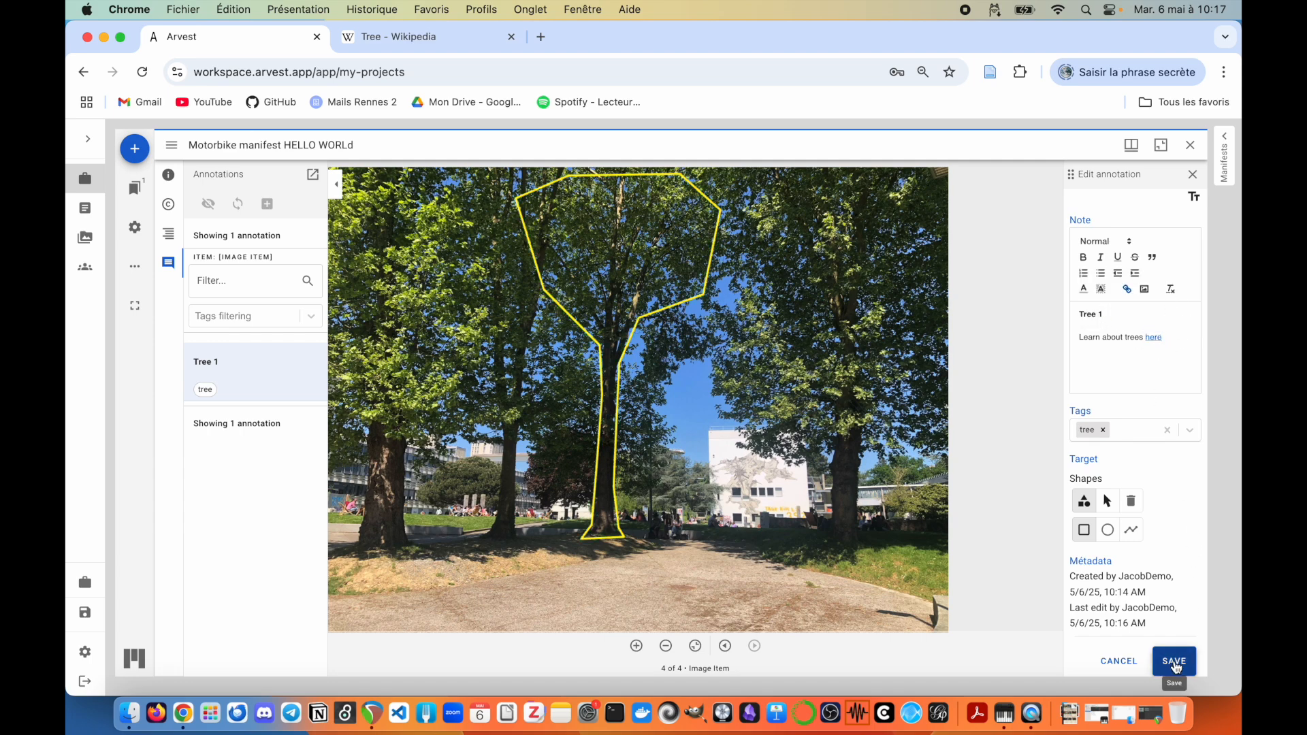
Step: Test the "here" link in the Tree 1 annotation, then return to Arvest and select the annotation
mouse_move(211, 382)
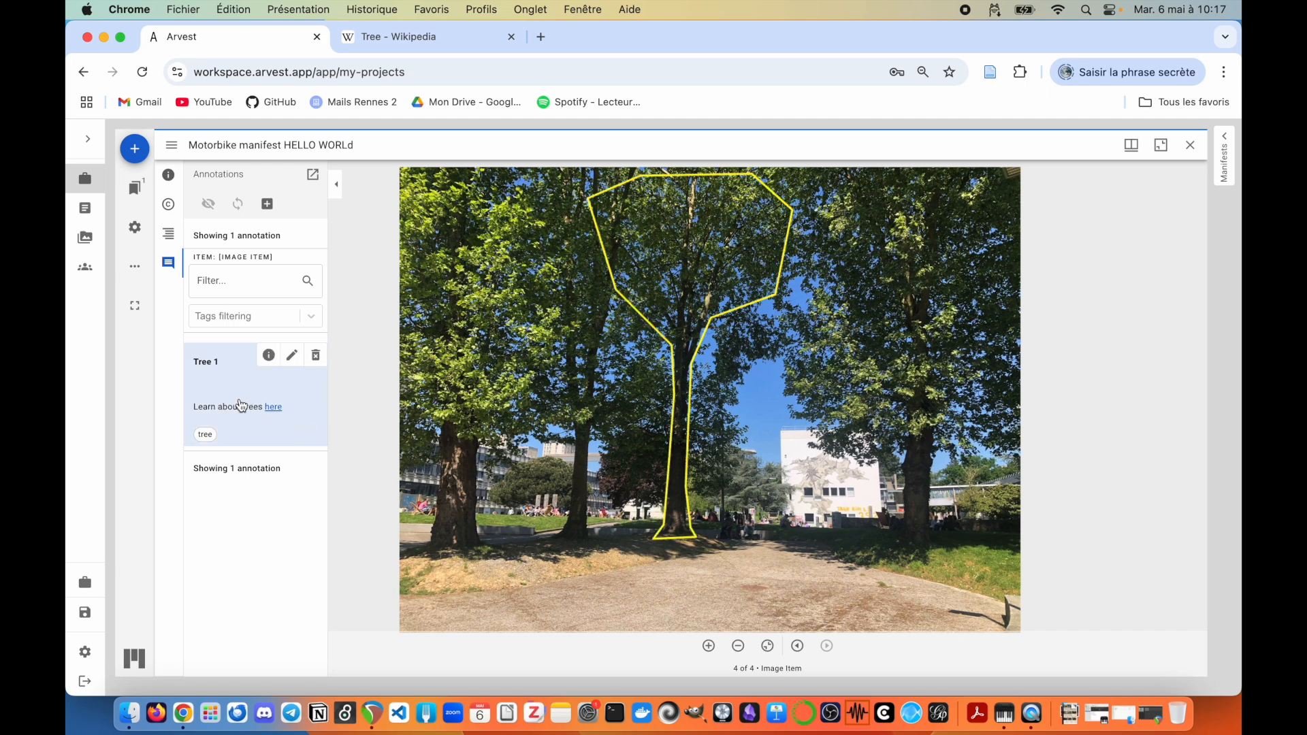
left_click(273, 407)
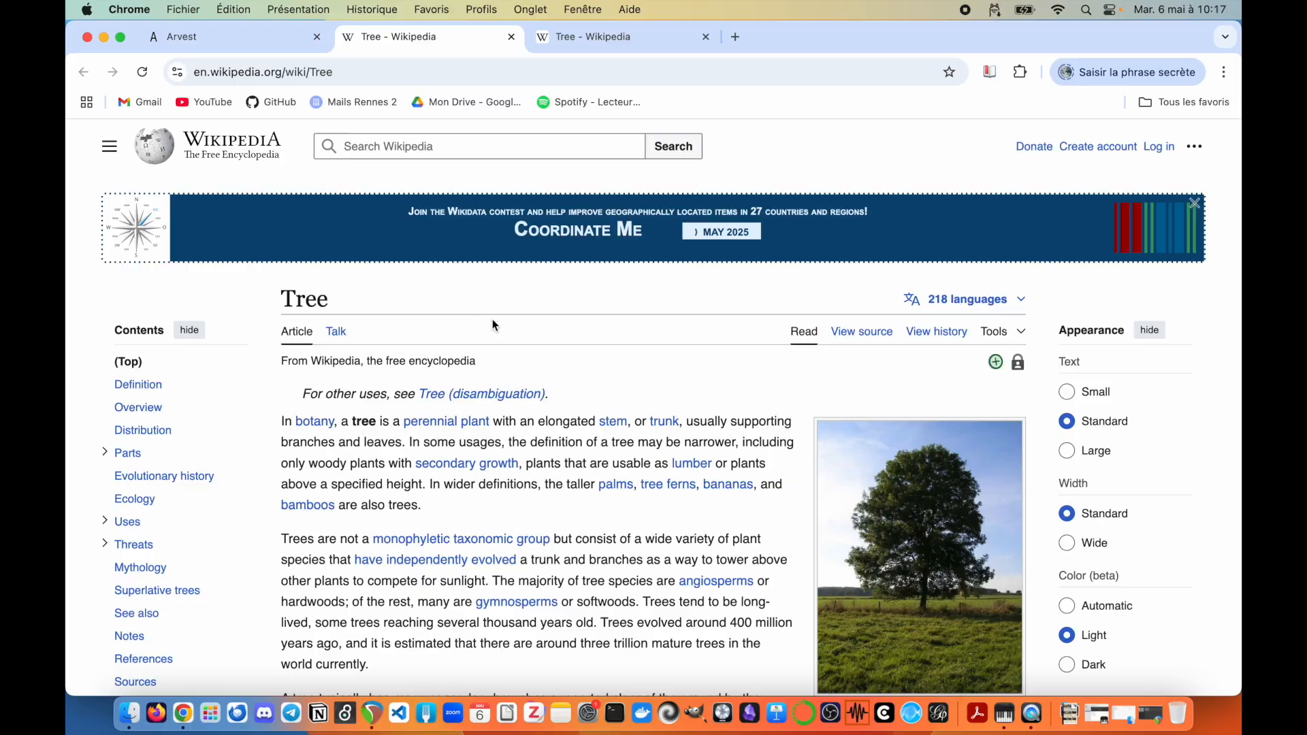
scroll(545, 369, "down", 20)
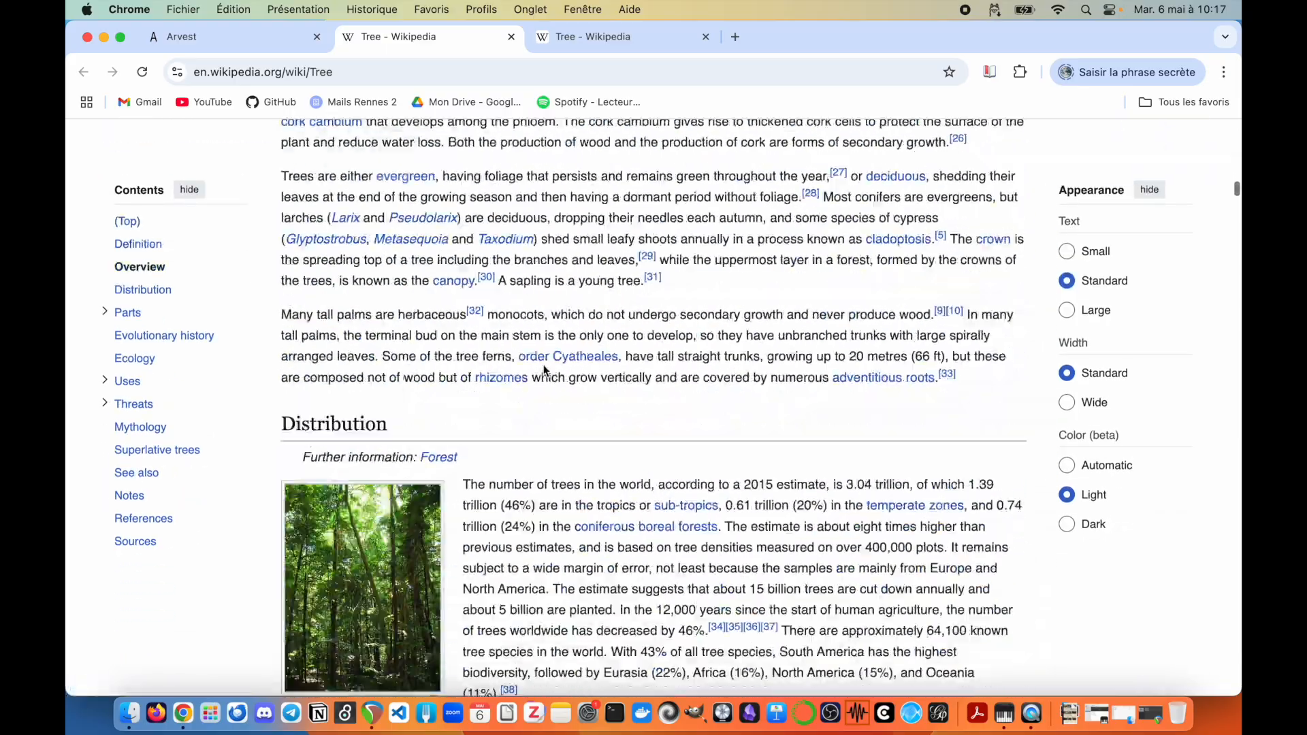
scroll(544, 370, "up", 20)
left_click(231, 36)
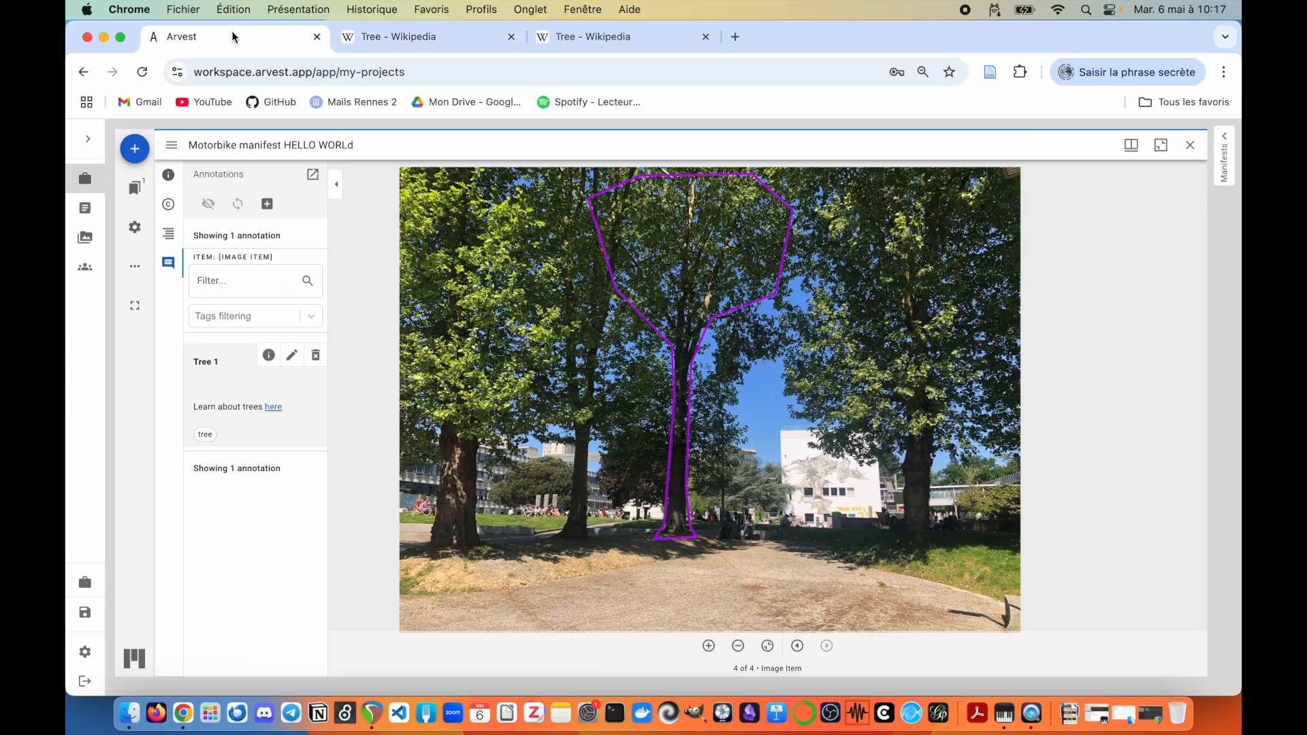
left_click(238, 392)
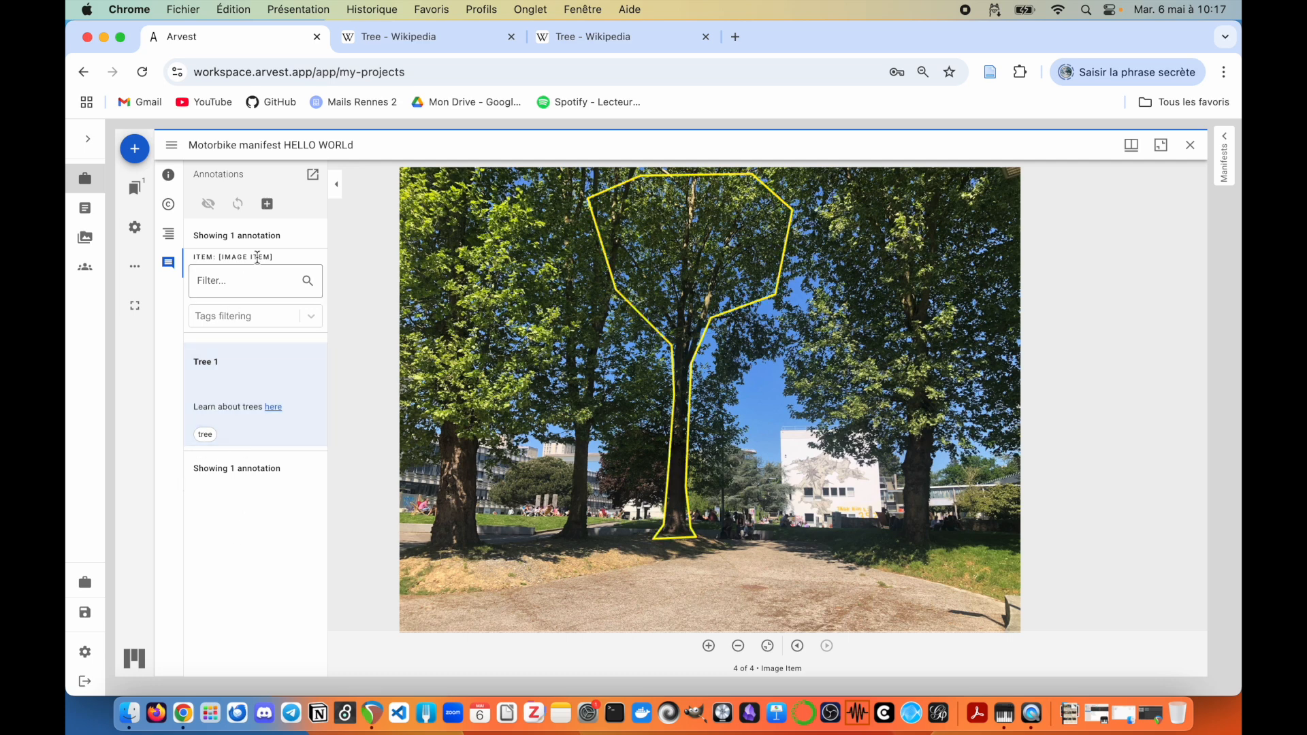
Step: Start a new Tag annotation and enter "building" as its tag
left_click(267, 203)
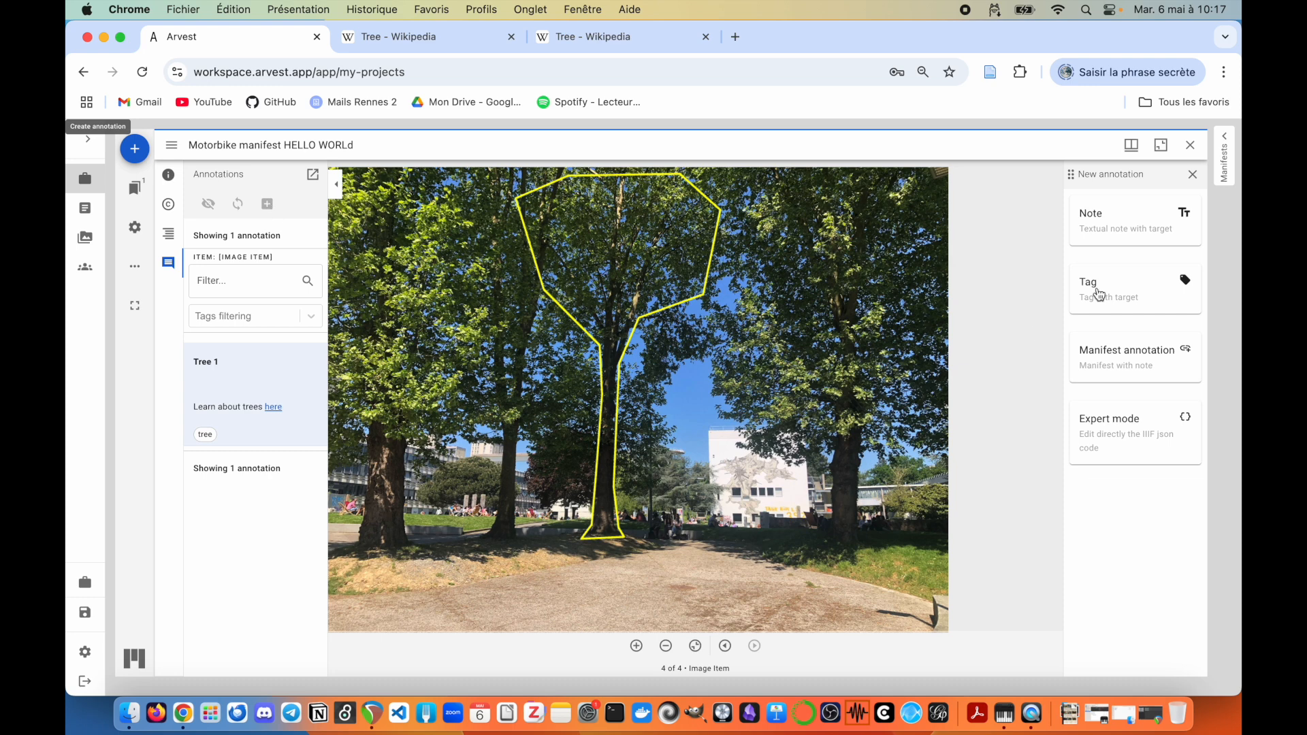
left_click(1133, 308)
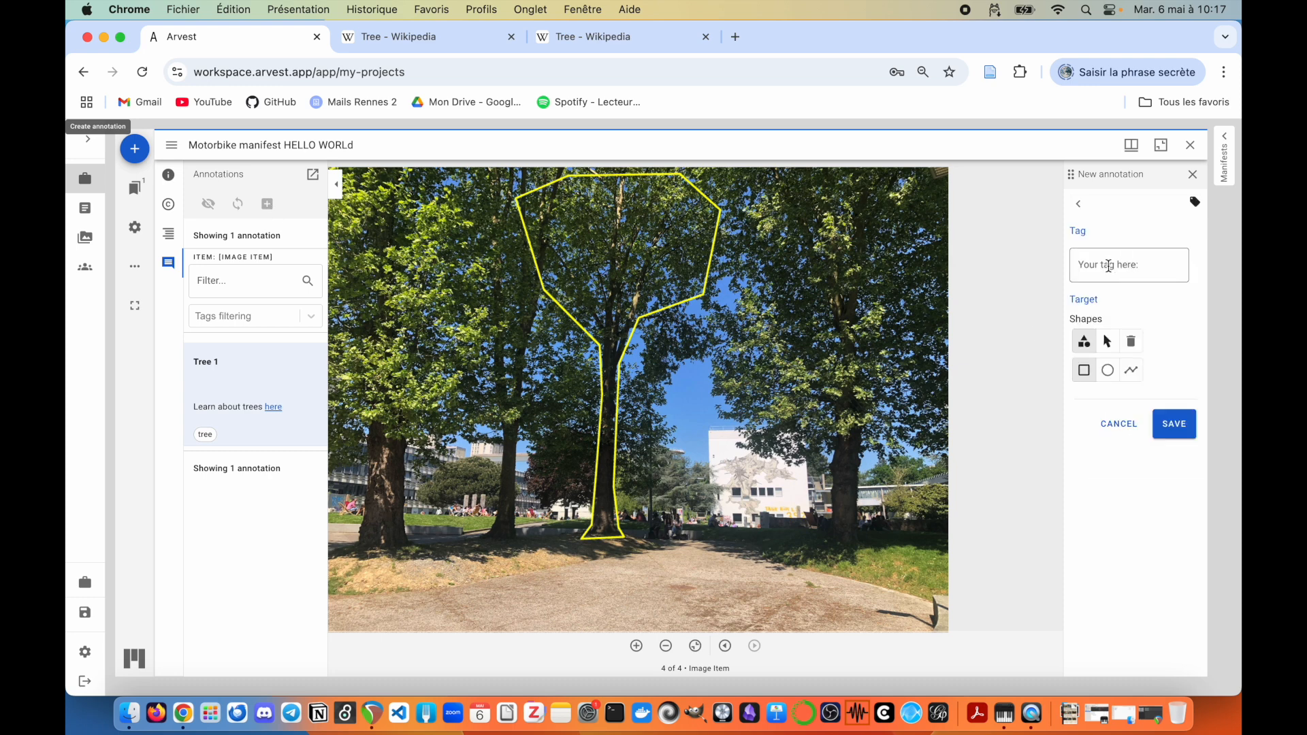
left_click(1136, 268)
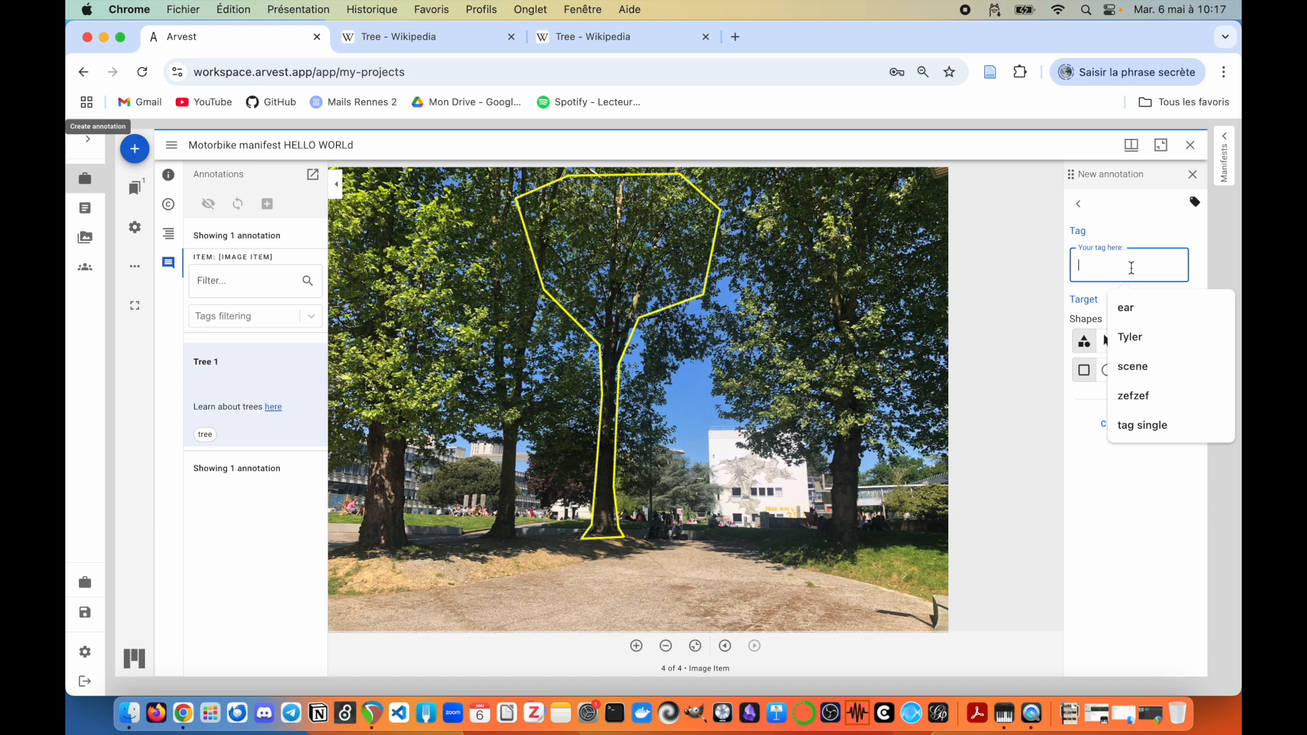
type("building")
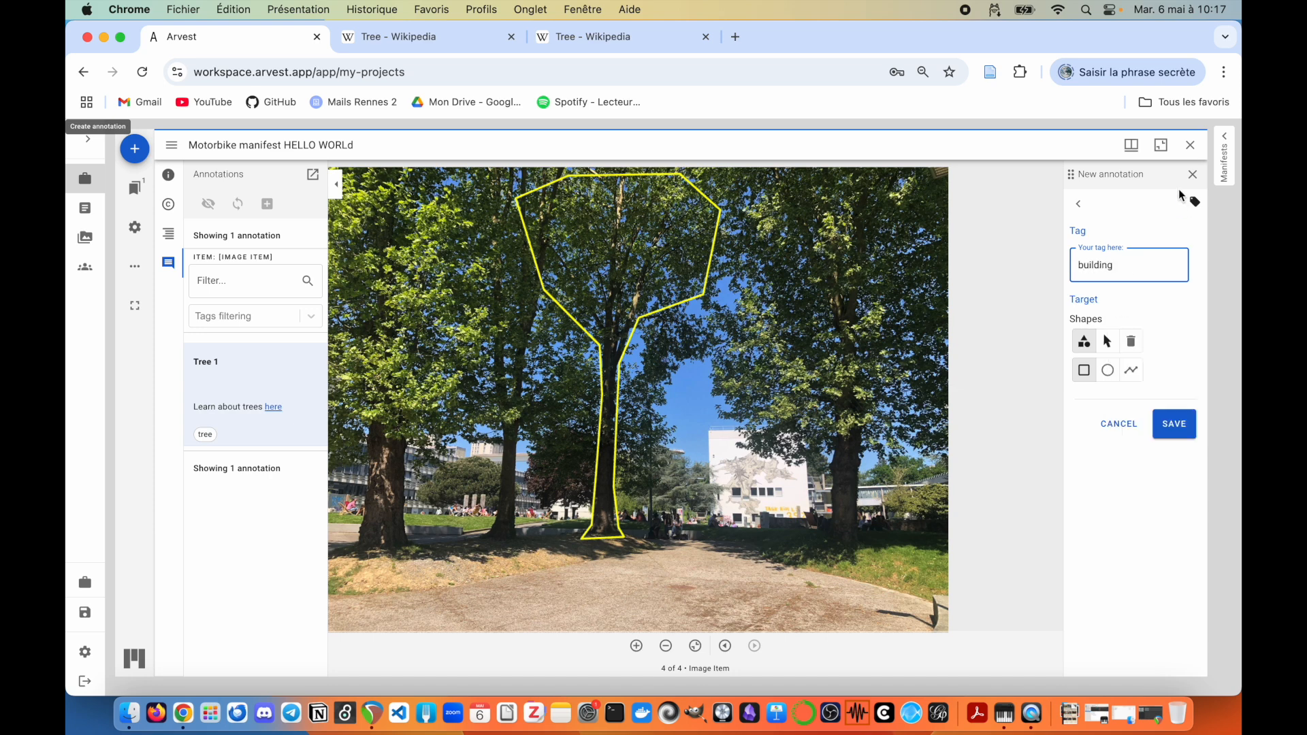
left_click(1111, 229)
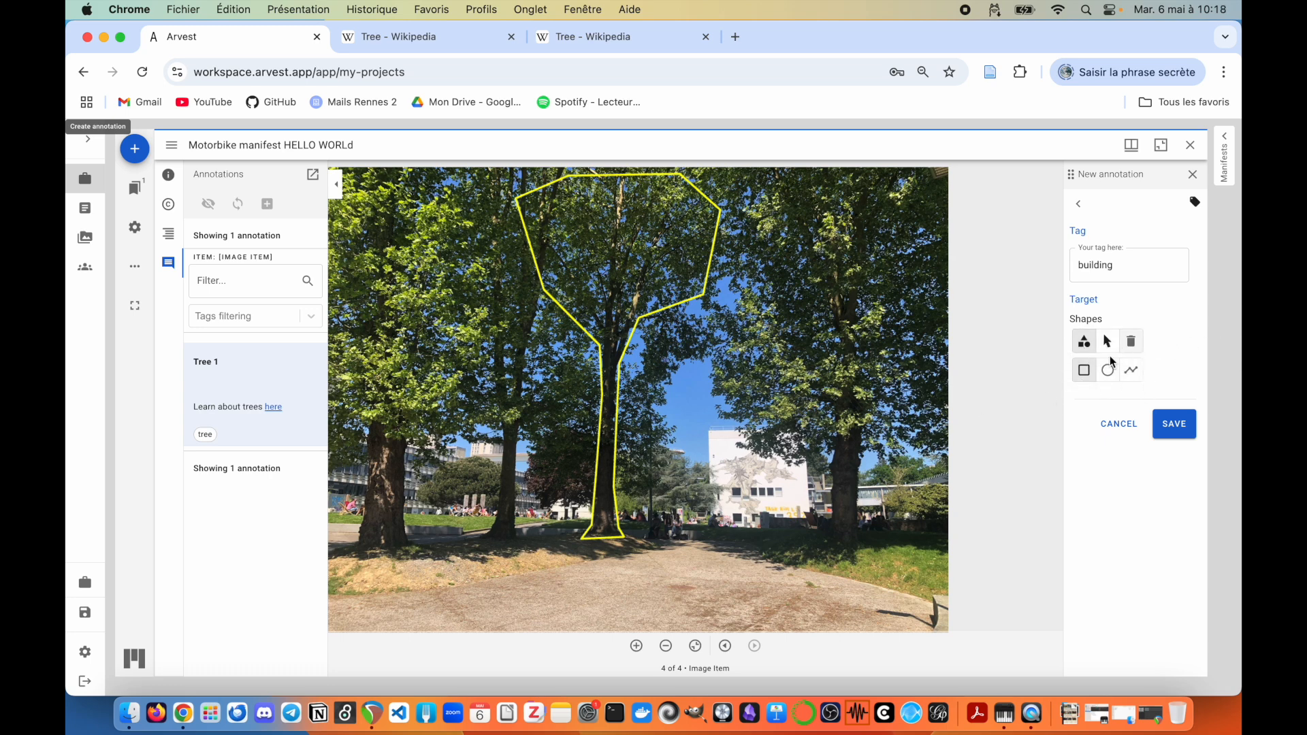
Step: Draw a rectangular target around the white building, fit it by moving and resizing, and switch to shape deletion mode
left_click_drag(704, 429, 799, 528)
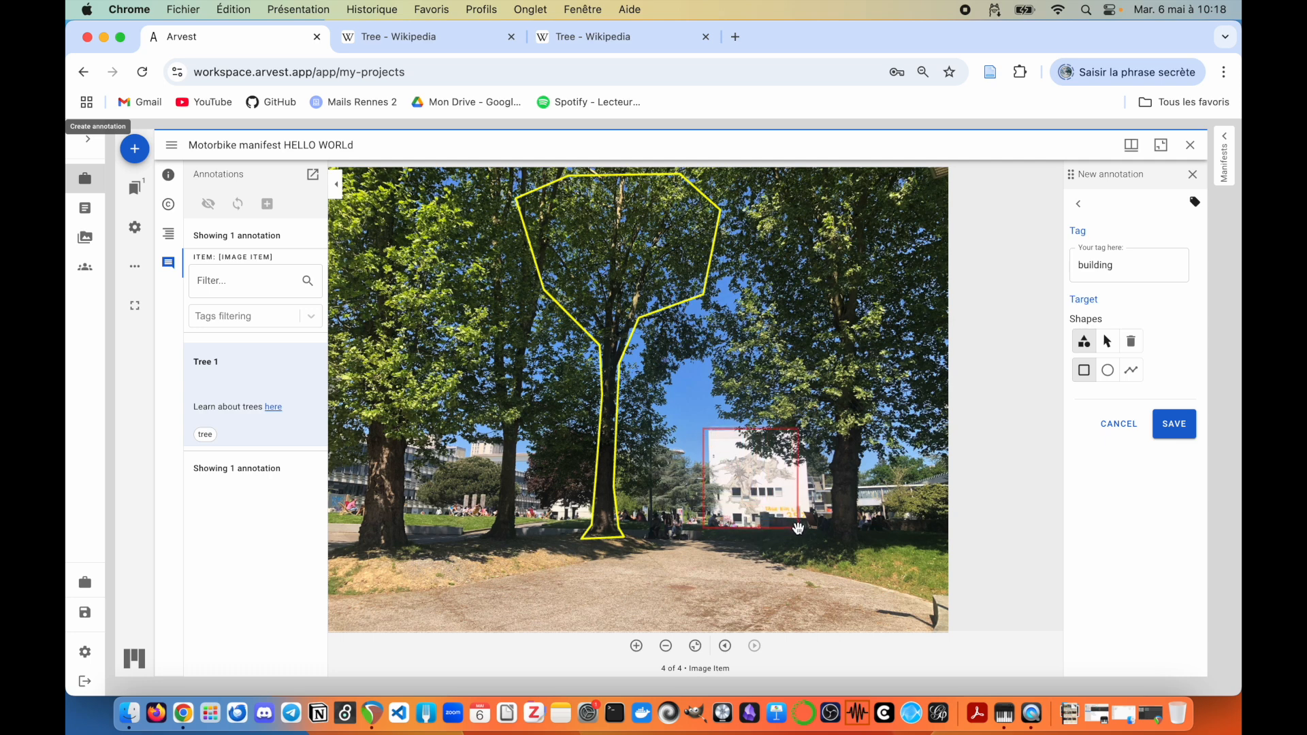
left_click(1107, 345)
left_click_drag(735, 485, 741, 486)
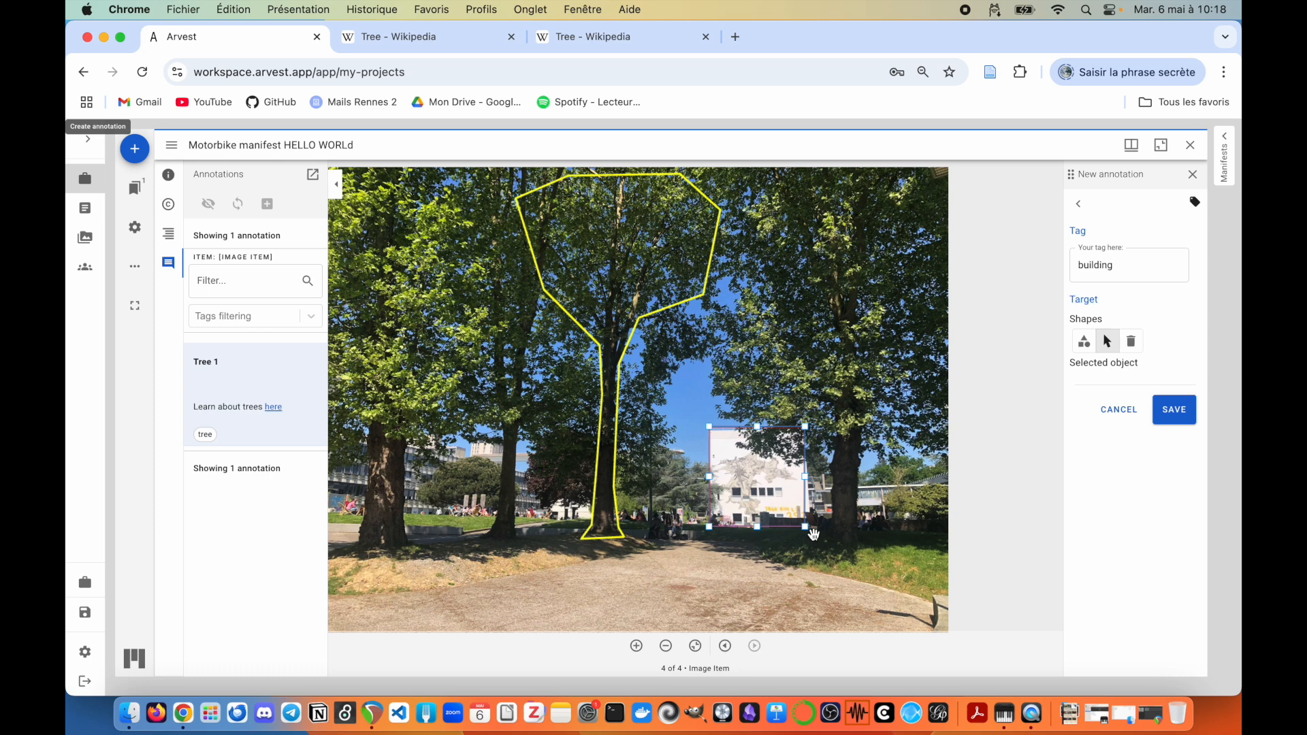
left_click_drag(808, 527, 815, 530)
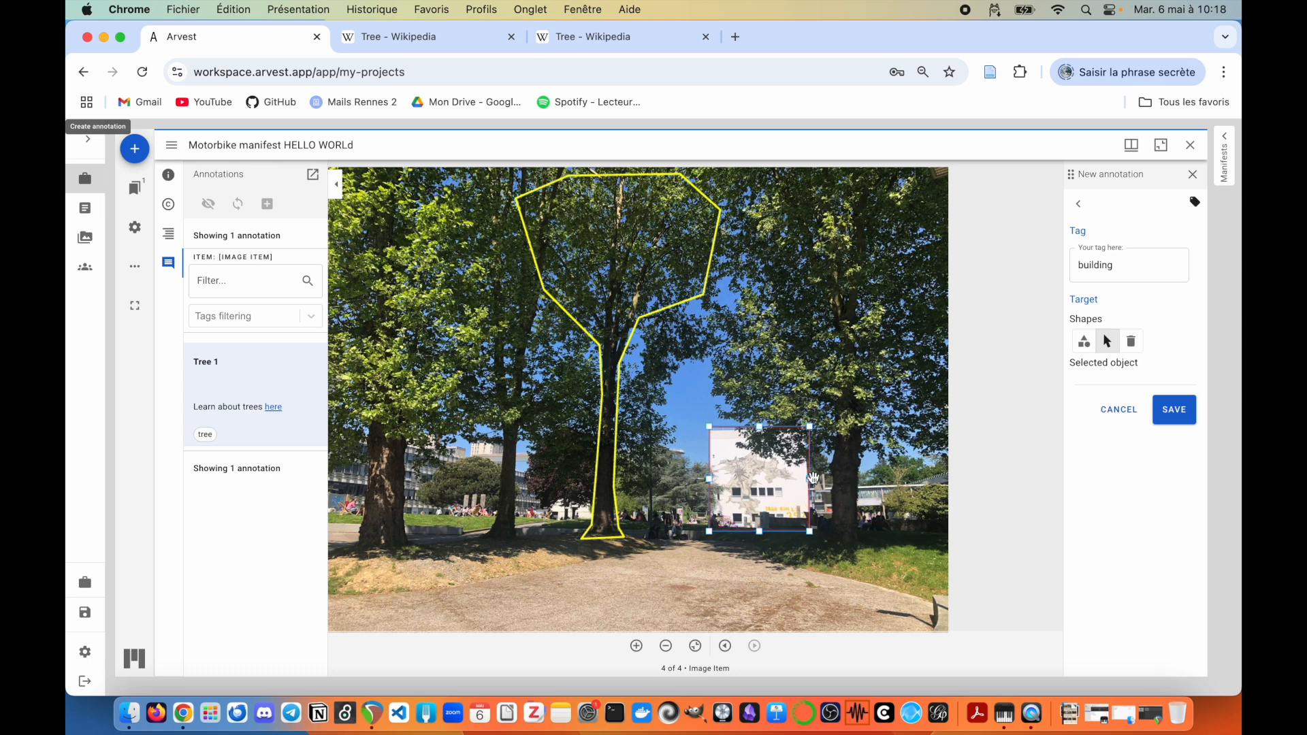
mouse_move(812, 481)
left_mouse_down()
mouse_move(795, 481)
mouse_move(809, 481)
left_mouse_up()
left_click(1130, 341)
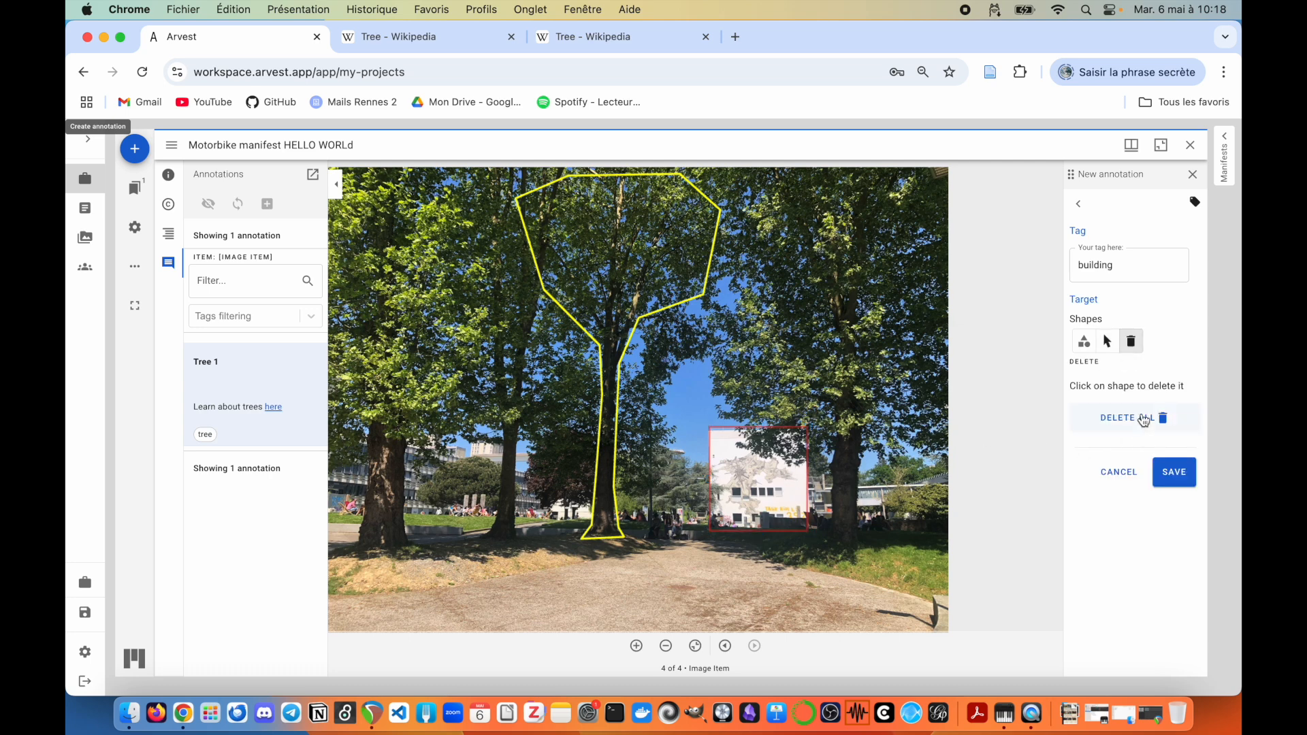
Step: Leave shape deletion mode, save the building tag annotation and select it in the annotation list
left_click(1083, 341)
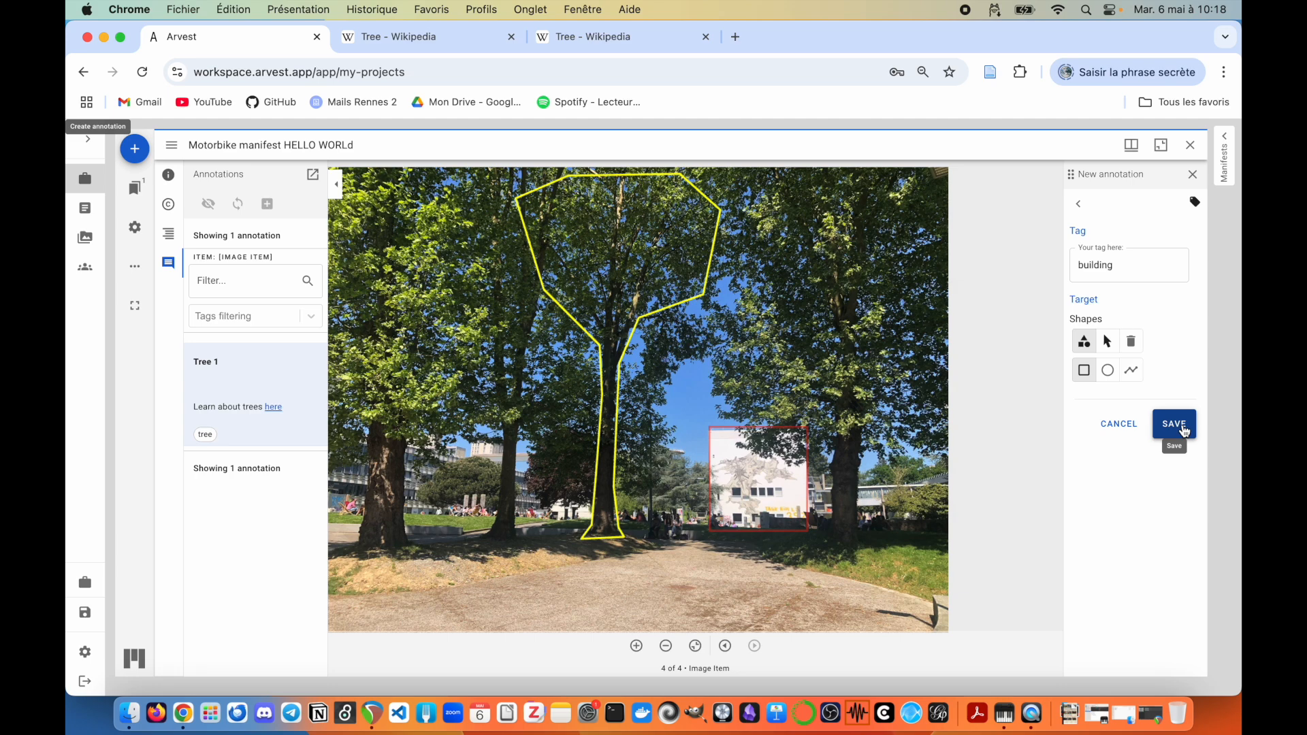
left_click(1181, 427)
left_click(1181, 428)
mouse_move(236, 468)
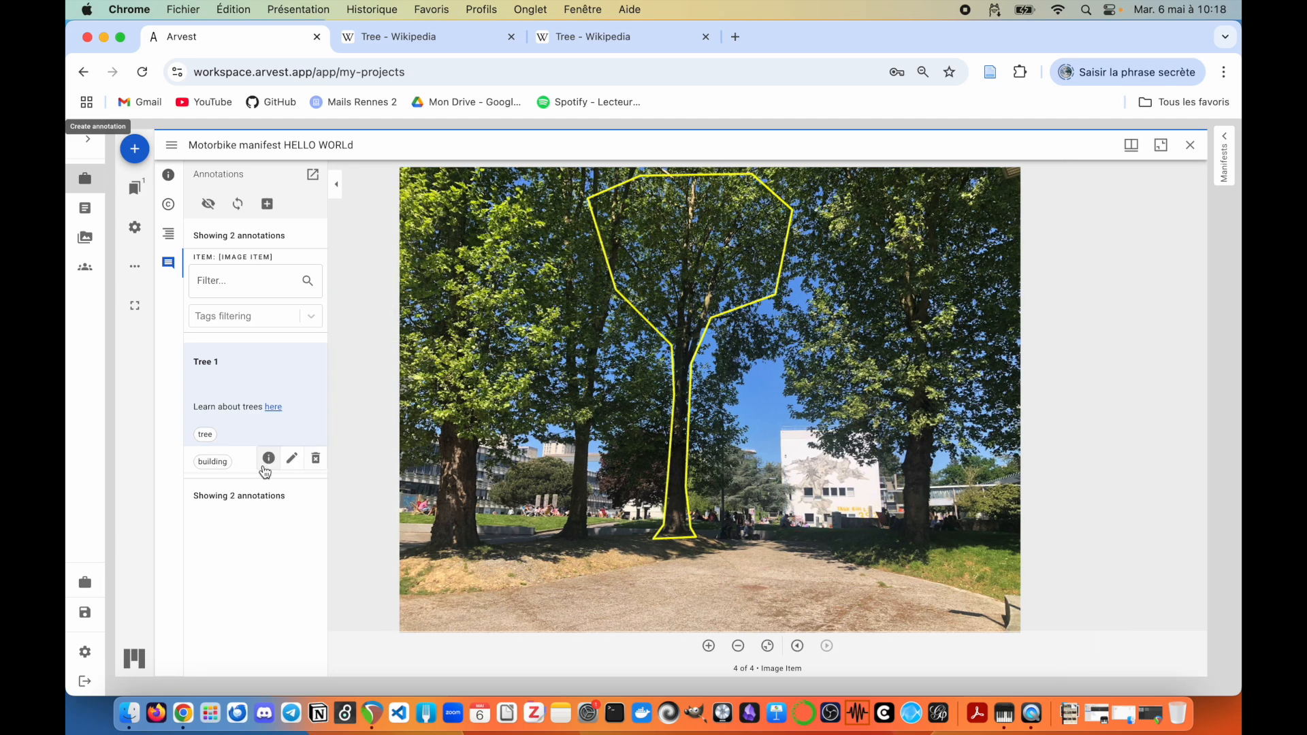
left_click(225, 468)
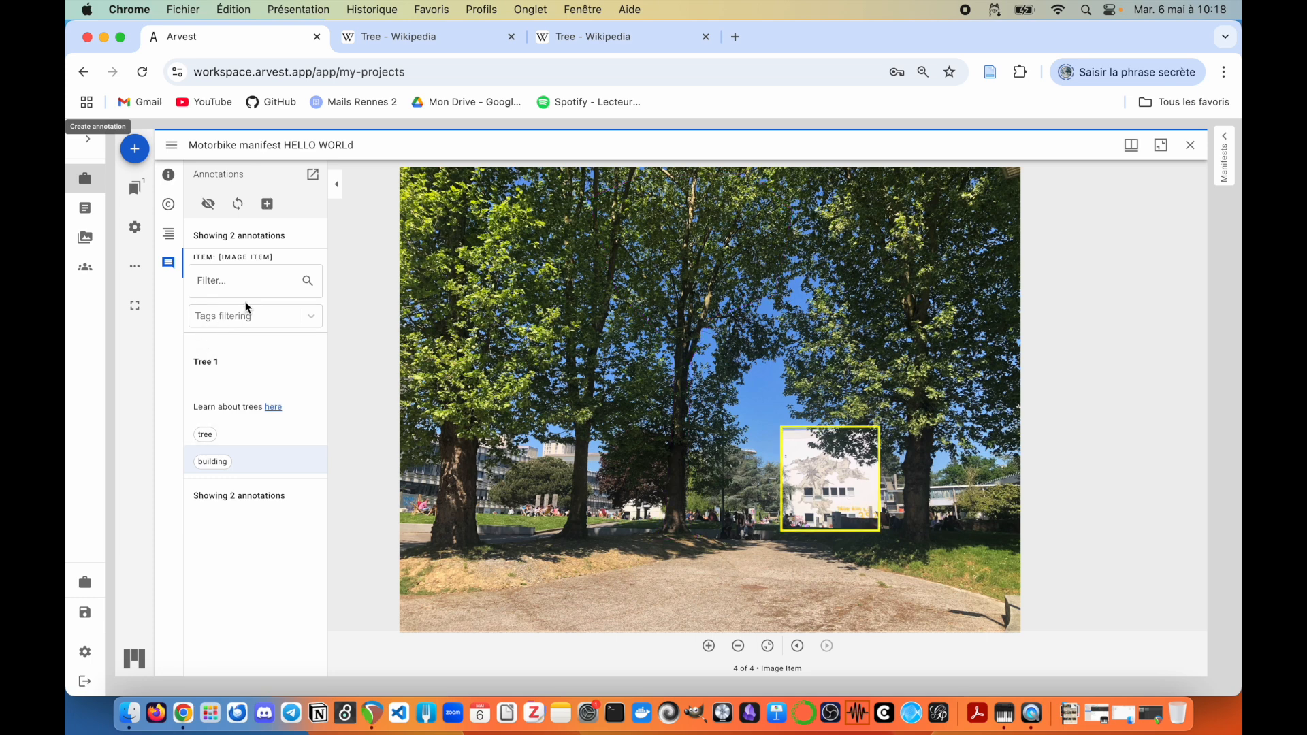
Step: Filter the annotations by the building tag and then the tree tag, clear the filter, and select the building and tree shapes on the image
left_click(270, 315)
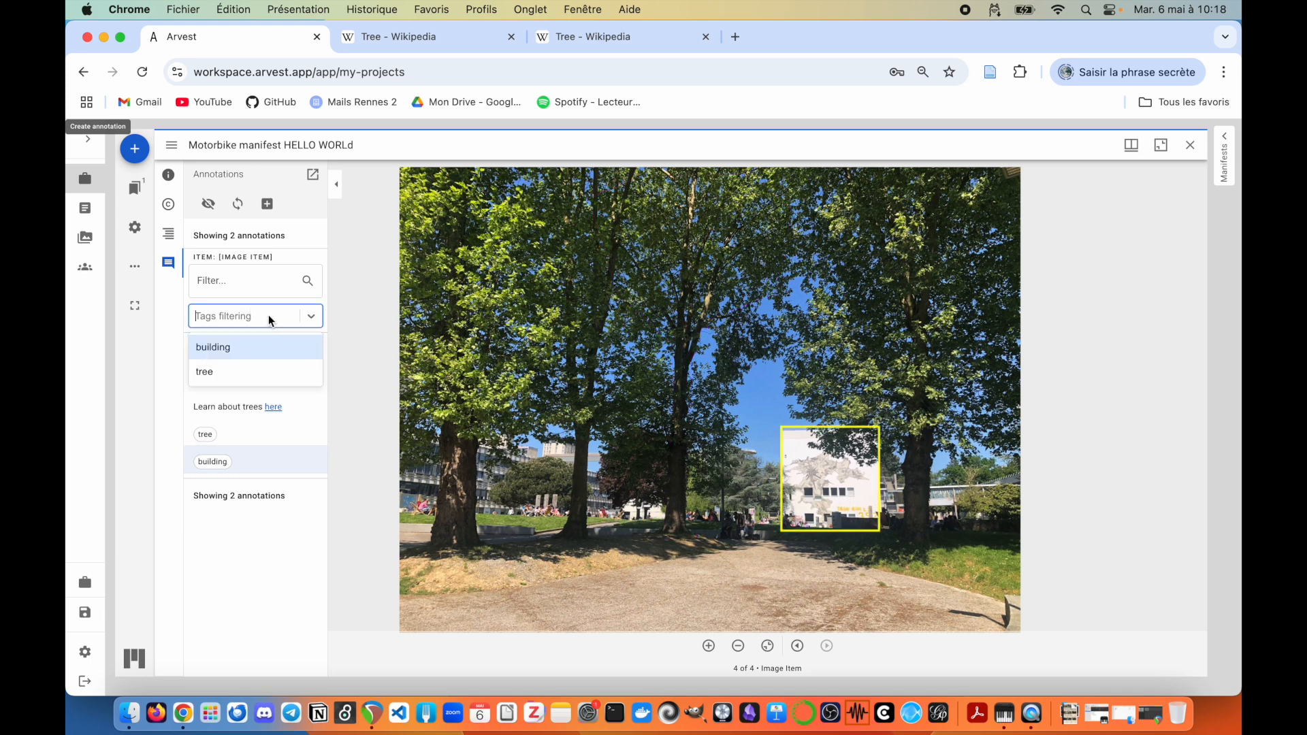
left_click(222, 353)
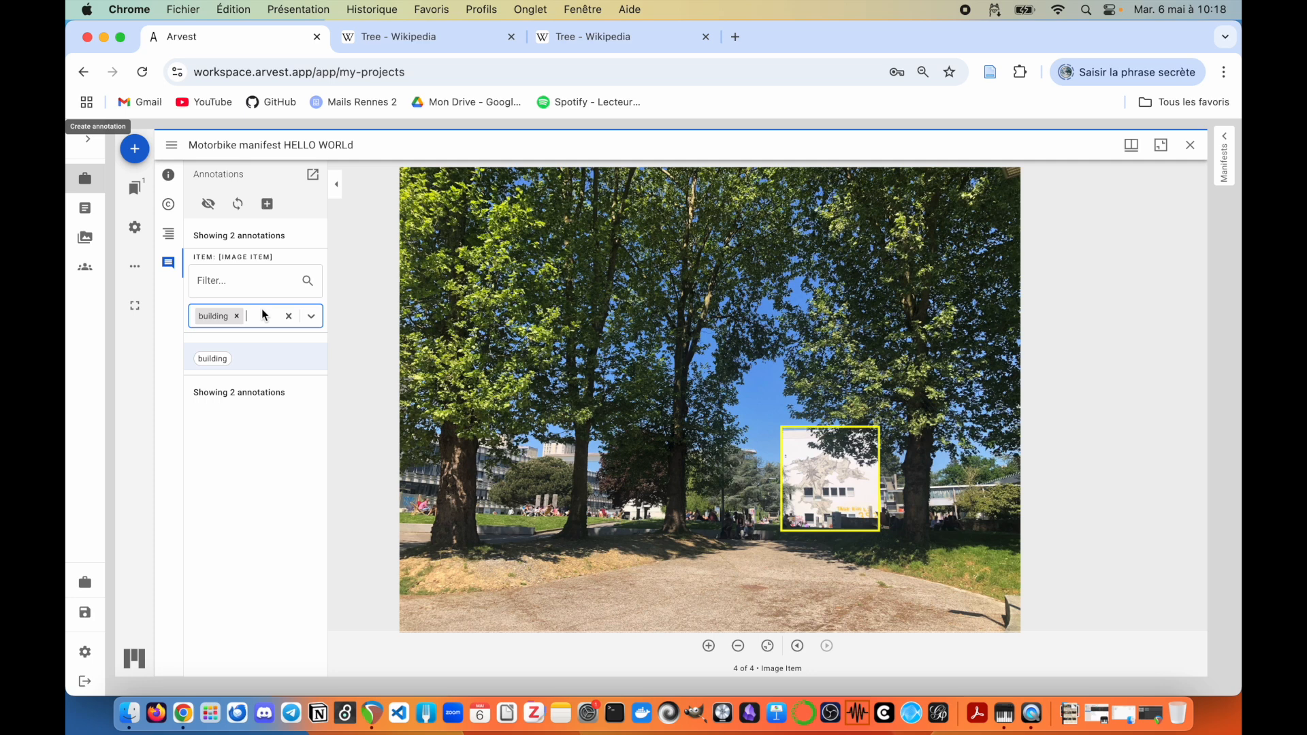
left_click(237, 315)
left_click(286, 318)
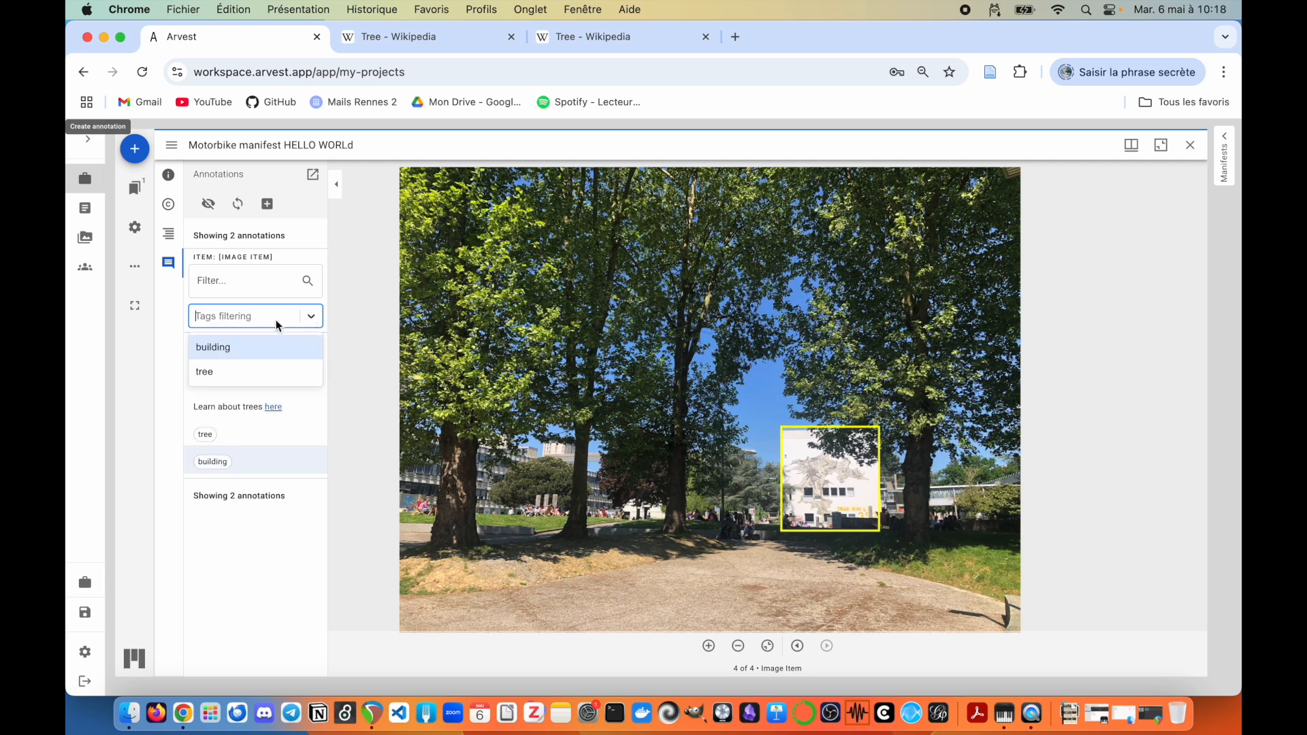
left_click(206, 374)
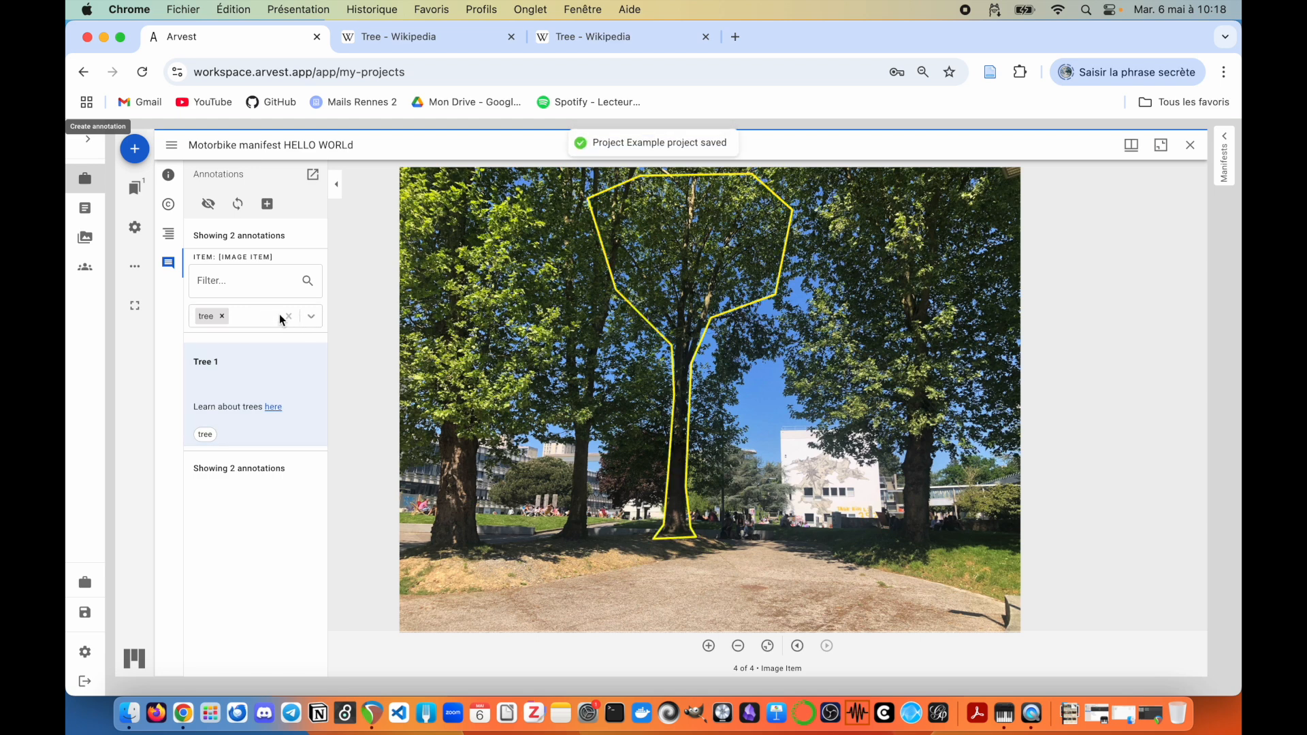
left_click(222, 316)
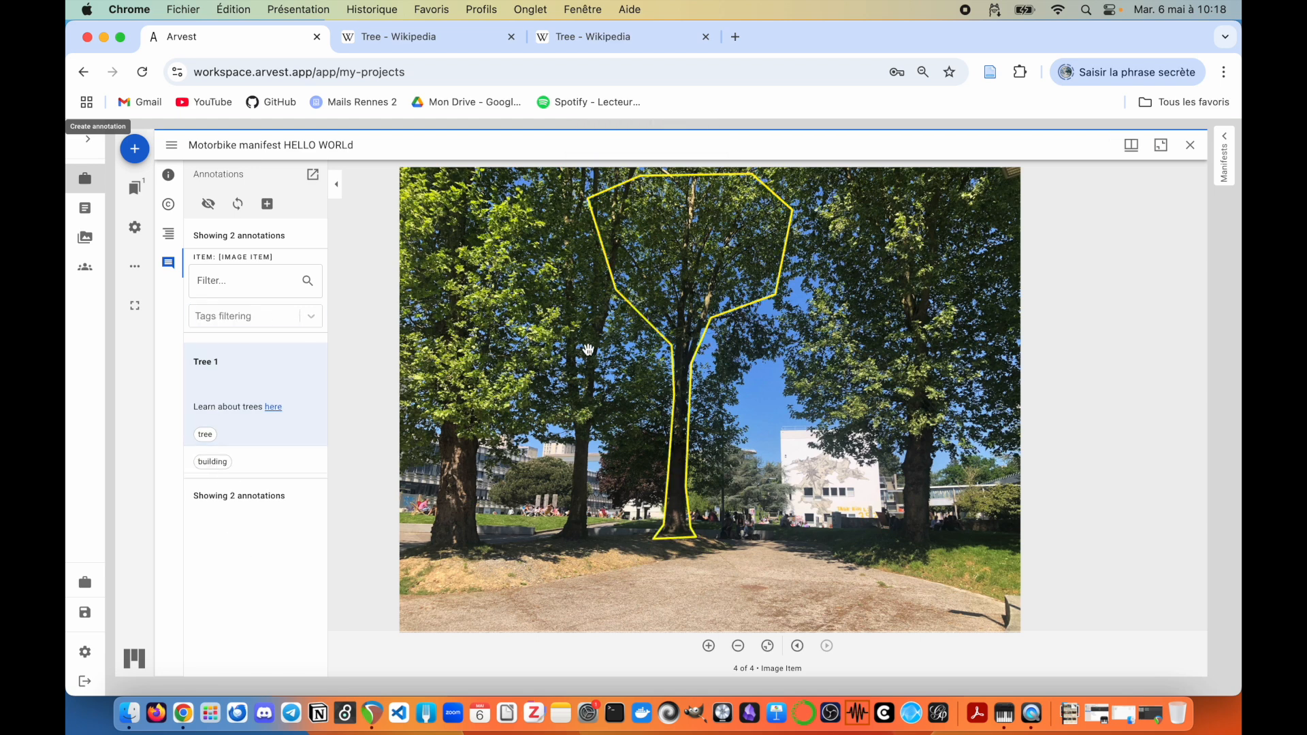
left_click(839, 471)
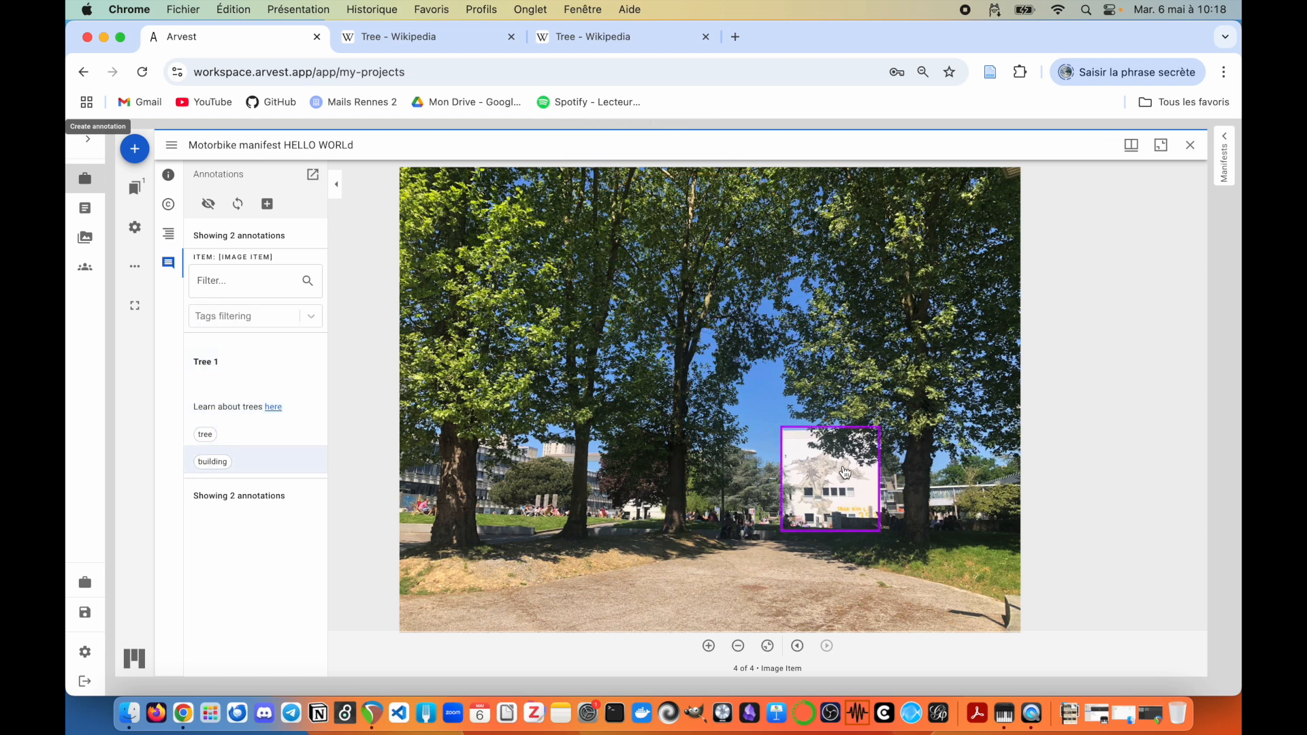
left_click(705, 273)
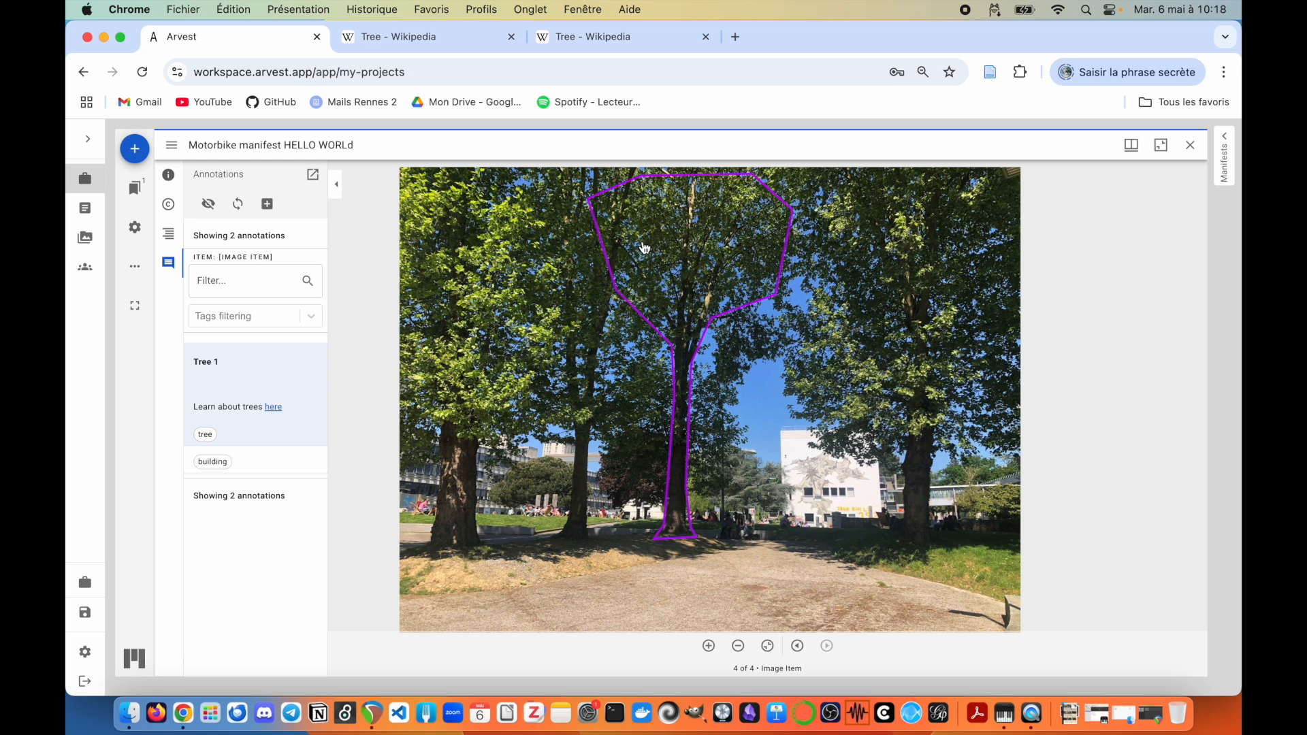
Step: Show the project's manifests, copy the path of the Sculptures manifest to the clipboard, and hide the manifests list
left_click(1224, 170)
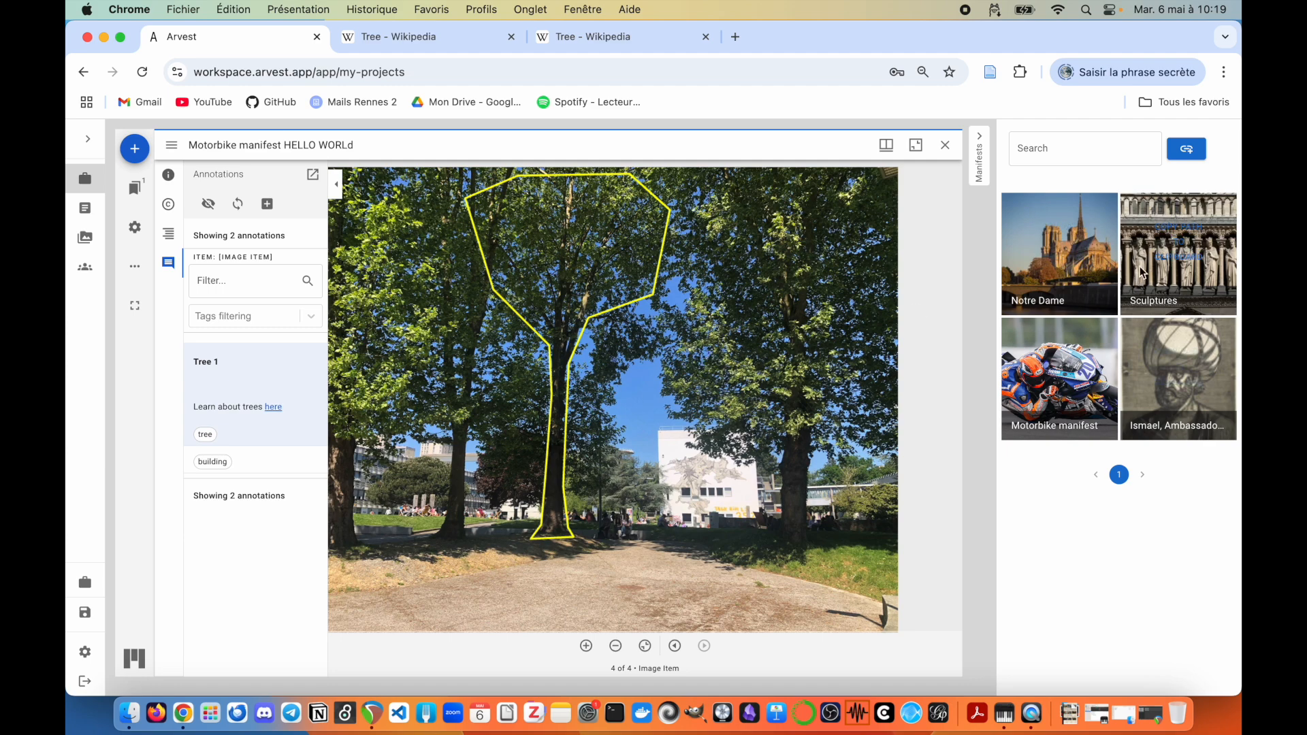
left_click(1190, 245)
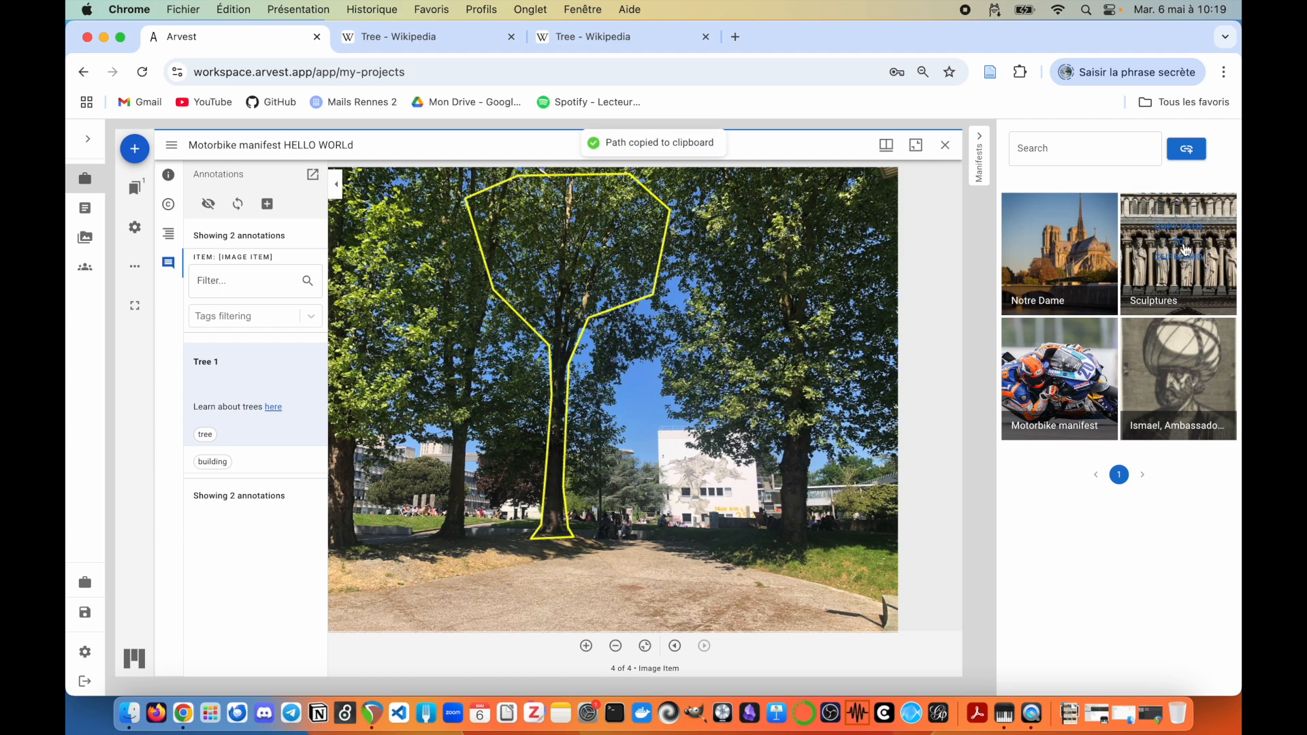
left_click(1183, 250)
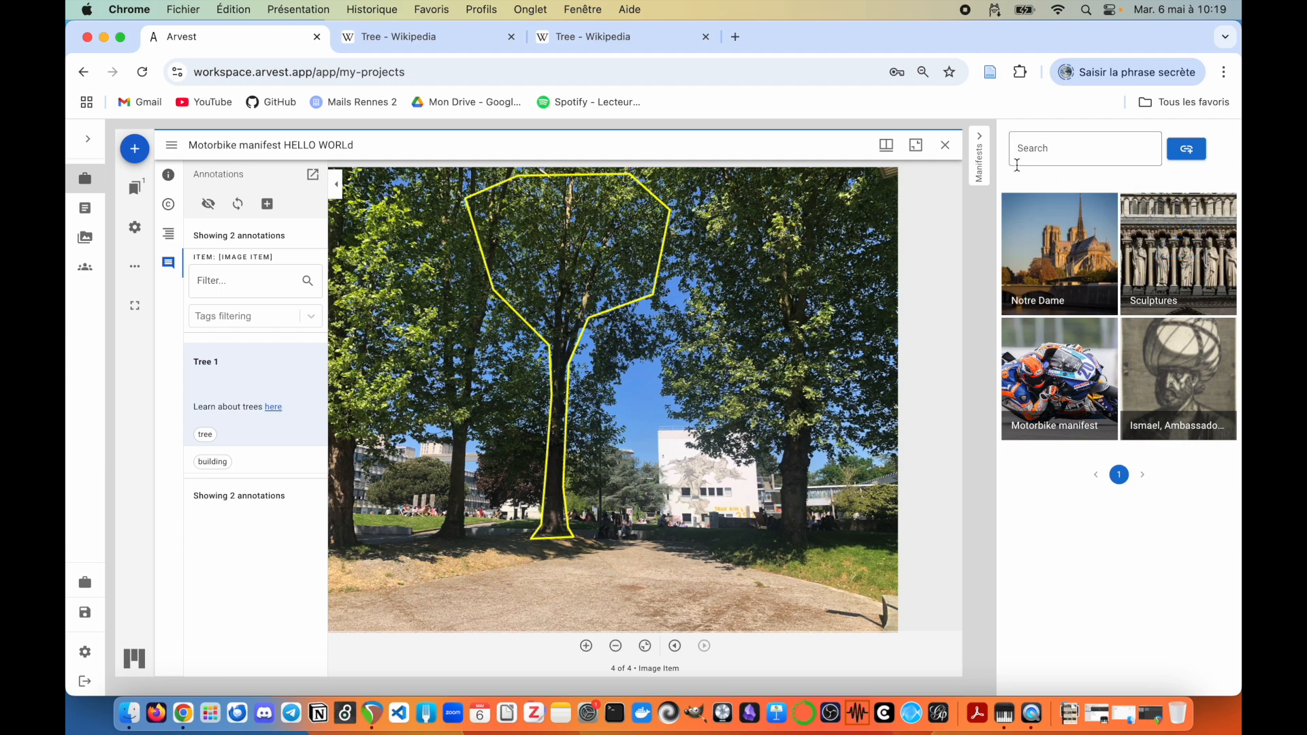
left_click(1172, 257)
left_click_drag(605, 145, 849, 161)
left_click(1178, 255)
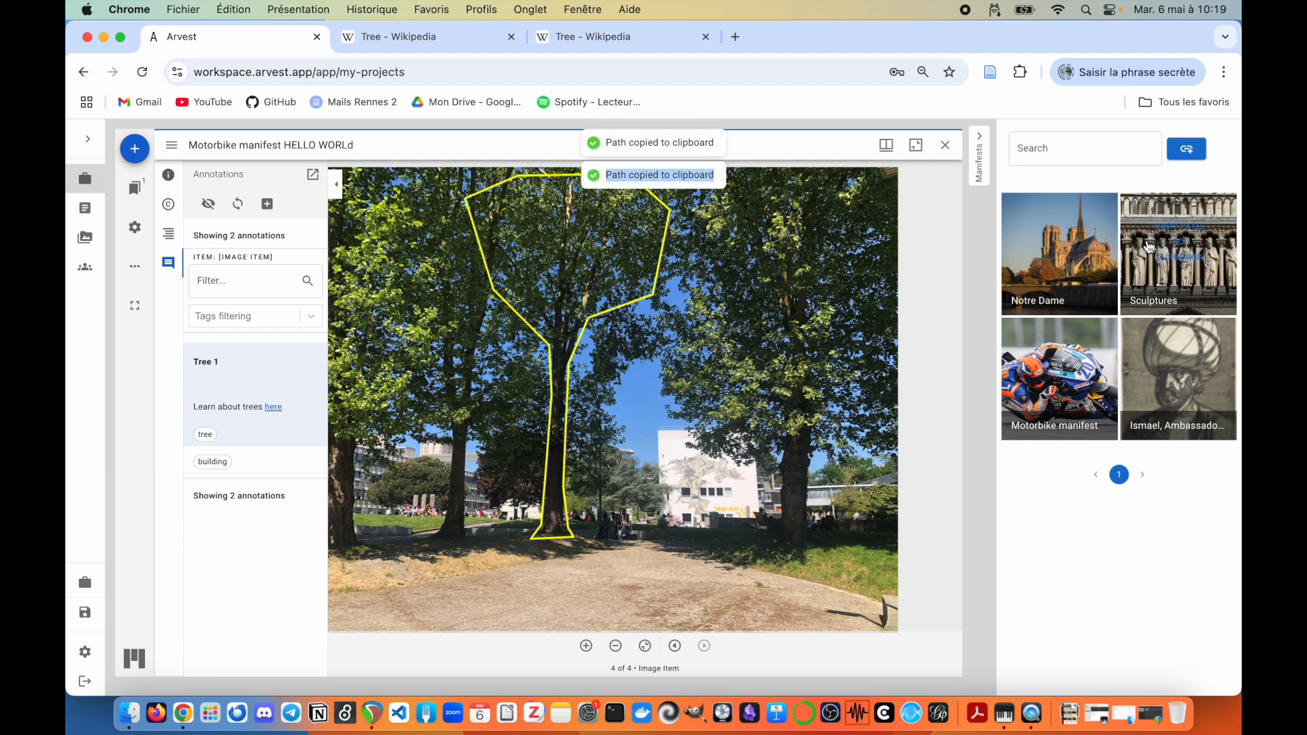
left_click(984, 171)
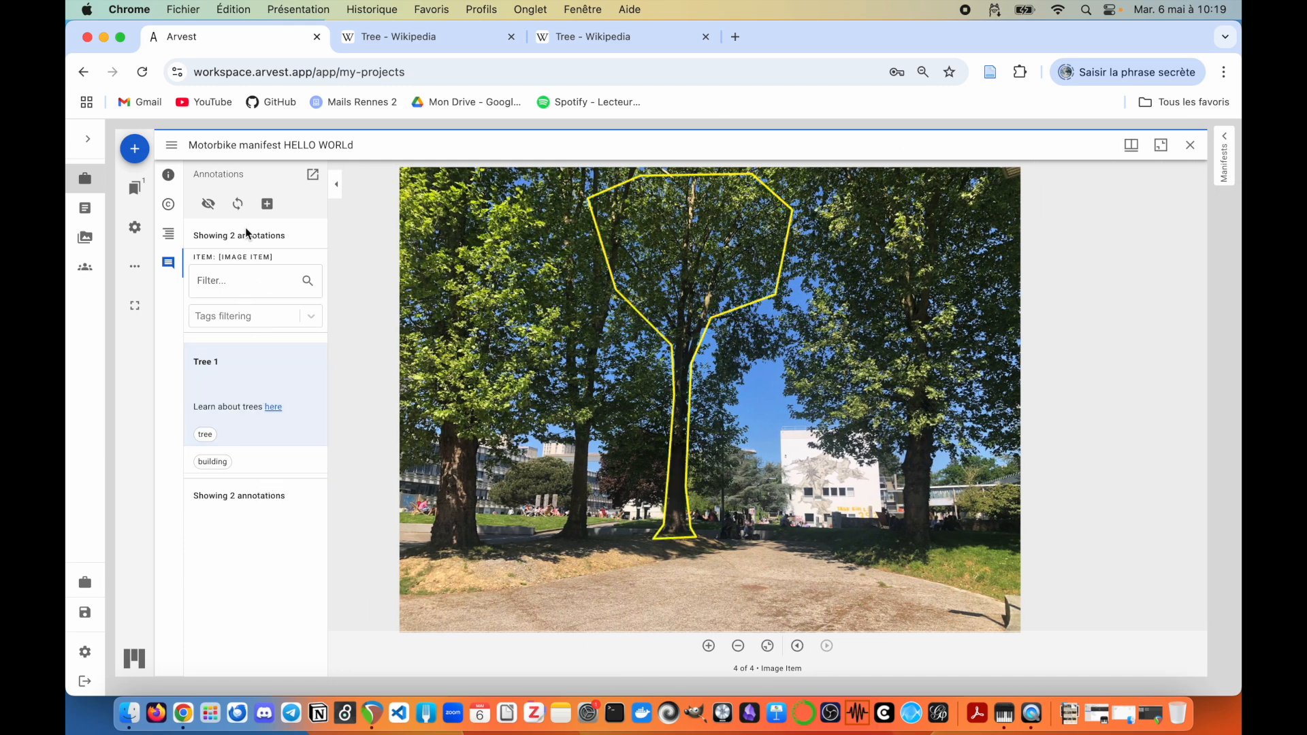
Step: Start a new Manifest annotation and paste the copied Sculptures path as its manifest URL
left_click(266, 204)
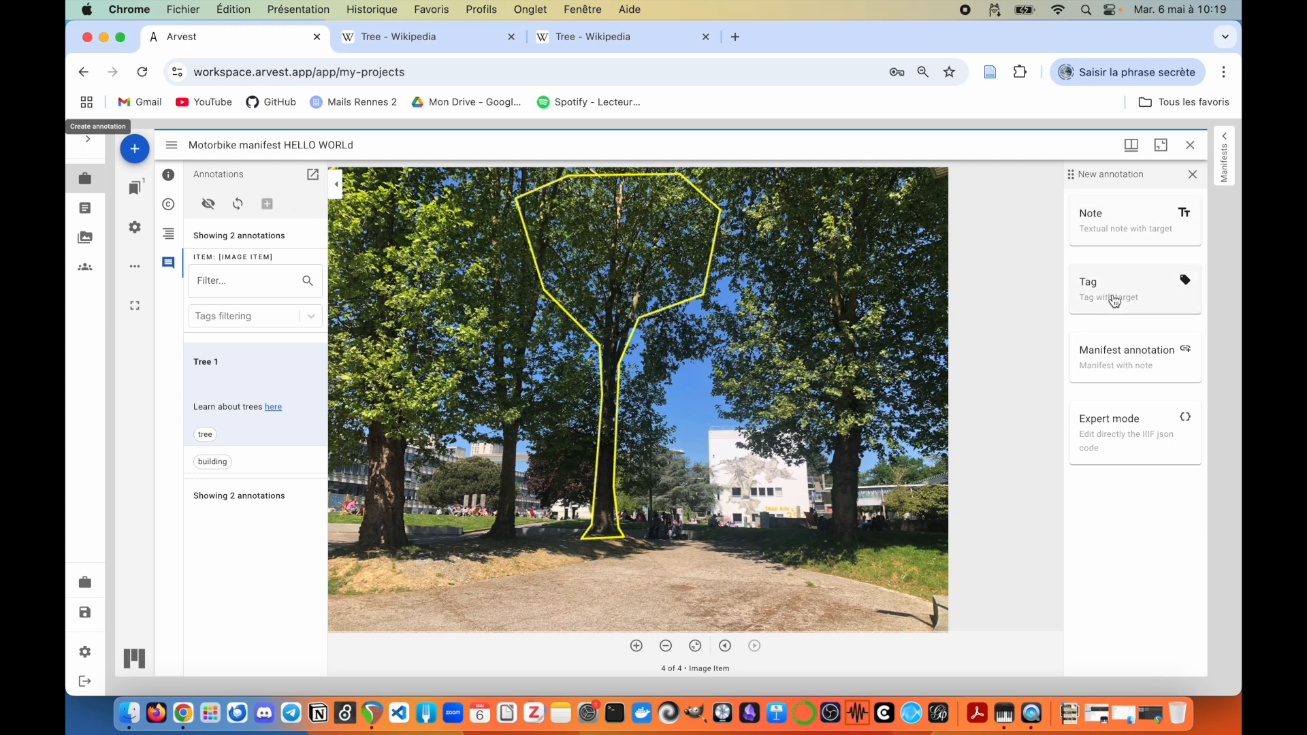
left_click(1155, 371)
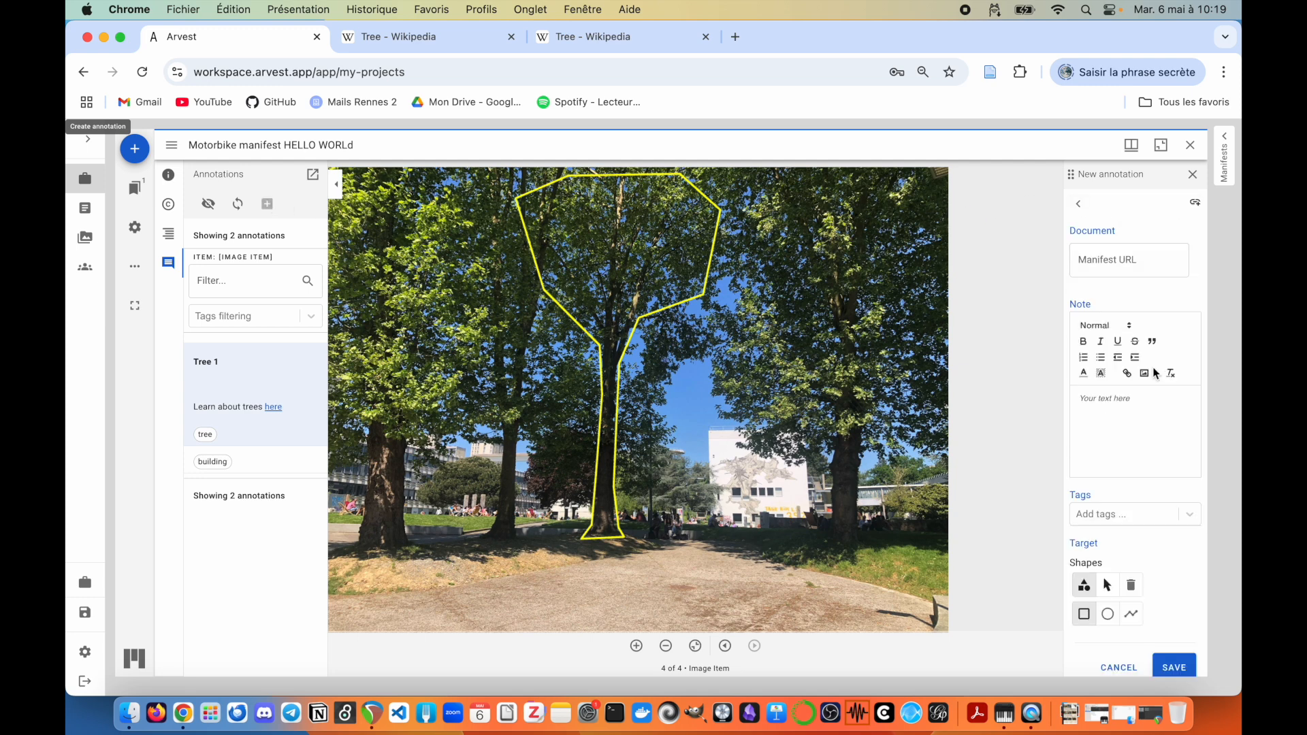
left_click(1104, 259)
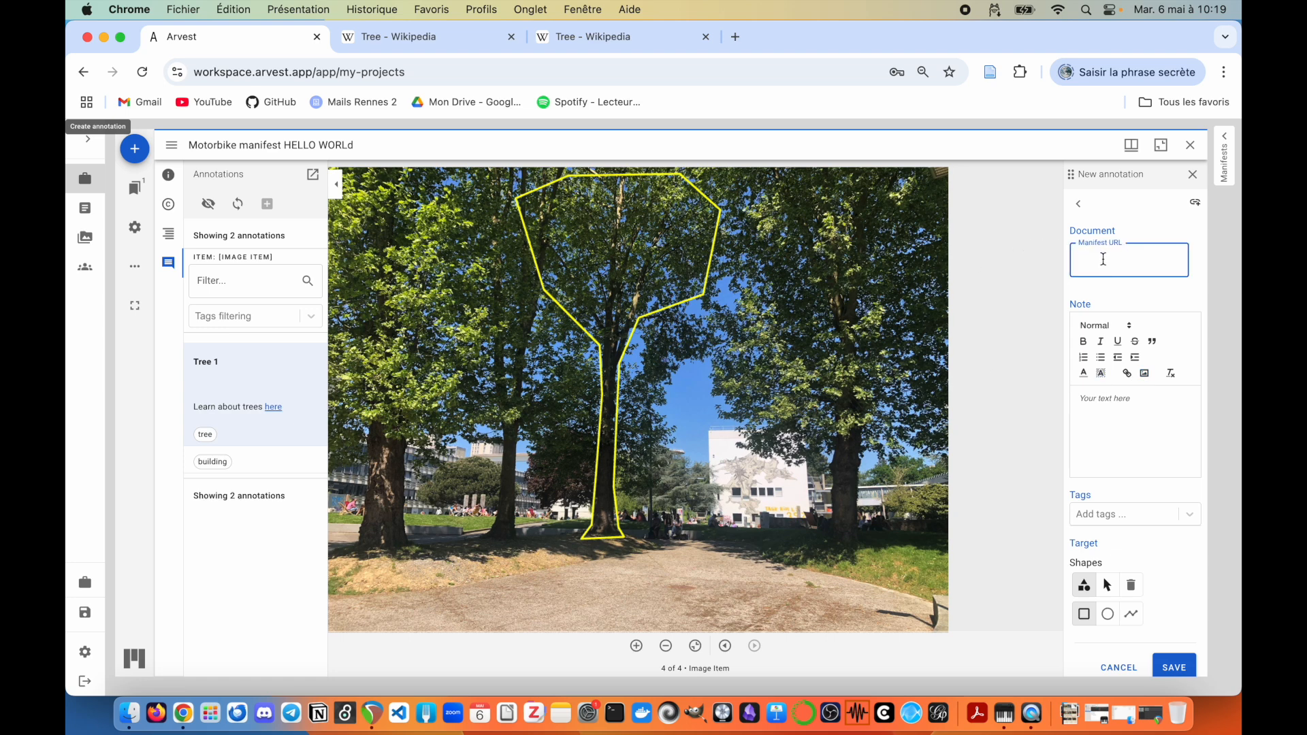
key("super+v")
left_click(1141, 283)
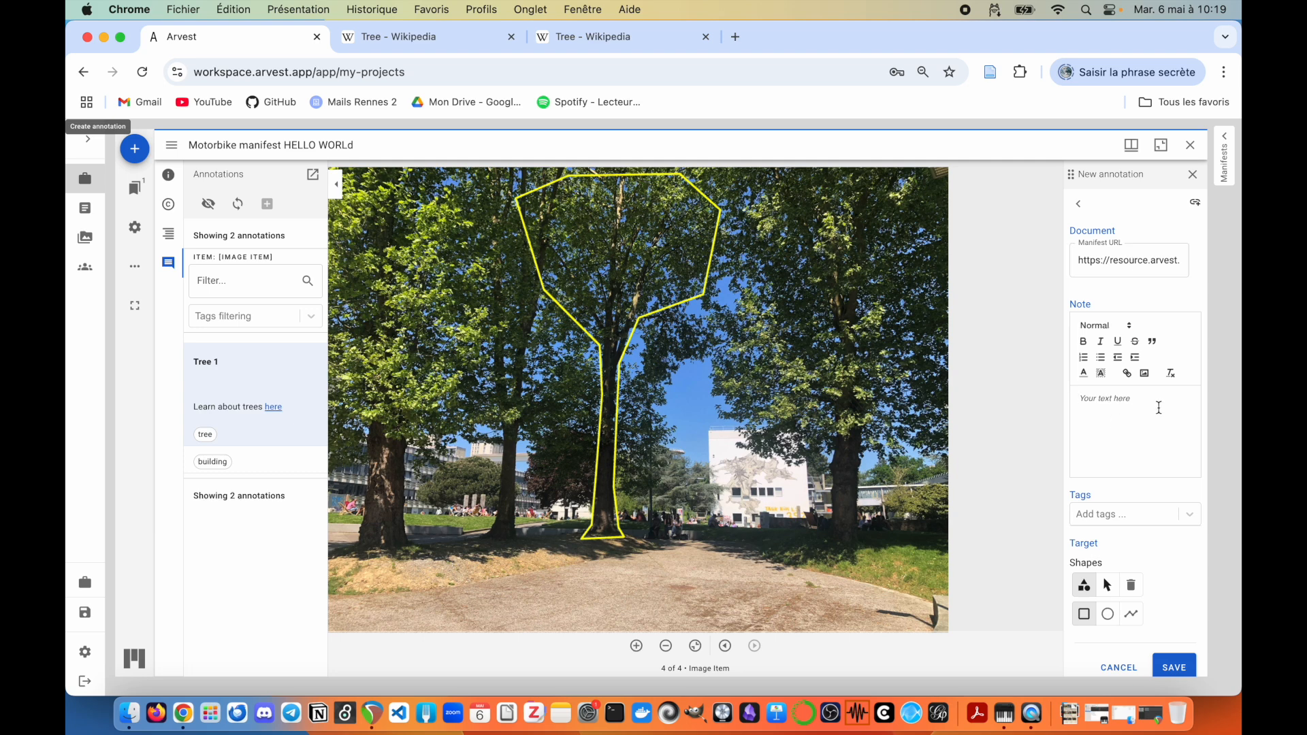
scroll(1143, 420, "down", 1)
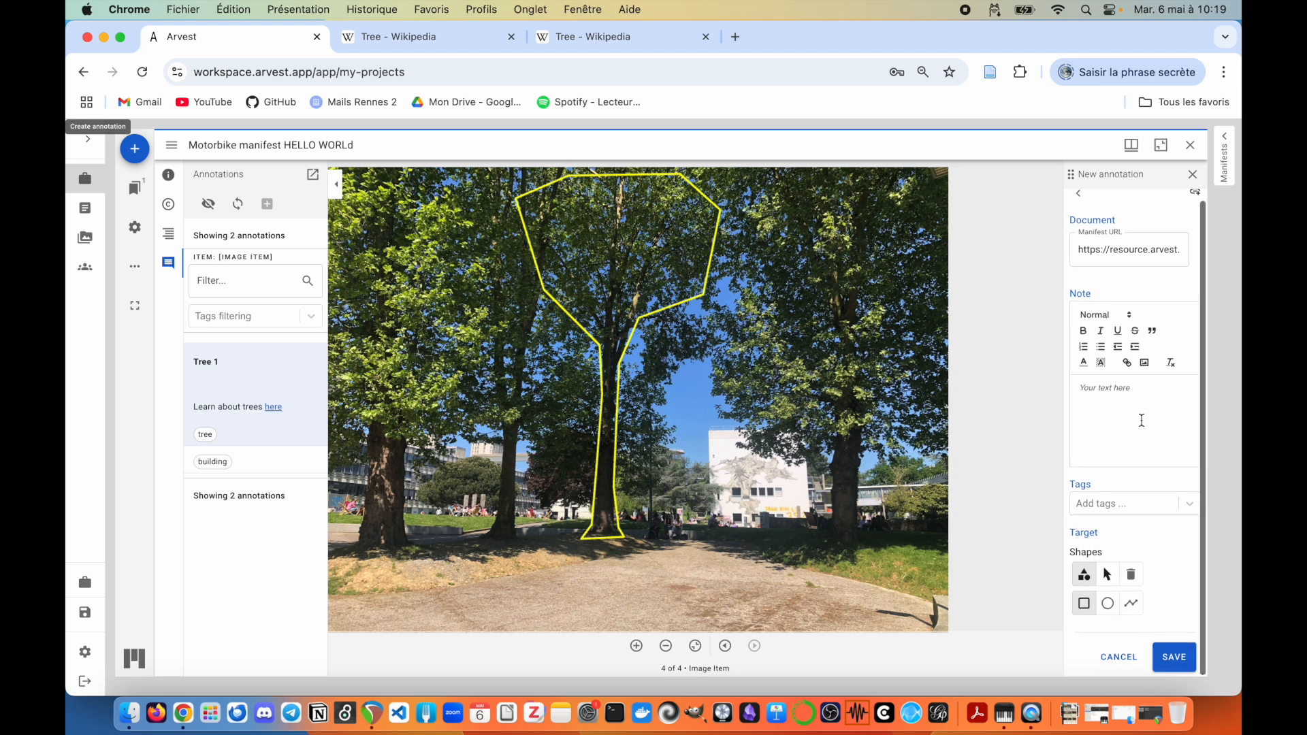
scroll(1142, 420, "up", 1)
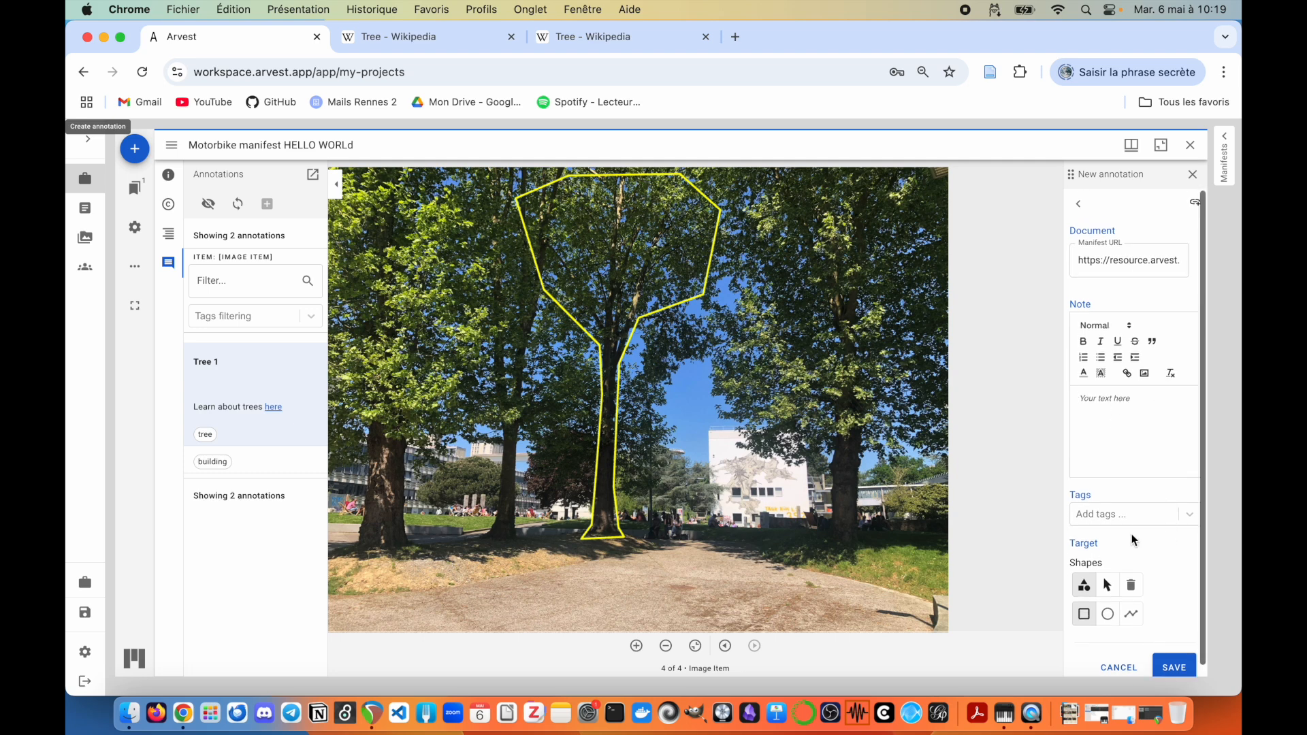
Step: Enter "Notre dame sculptures" as the note text of the manifest annotation
left_click(1133, 412)
type("S")
key("BackSpace")
type("Notre dame sculptures")
Step: Outline the small upright sculptures on the lawn behind the trees with the line shape as target and save the annotation
left_click(1132, 616)
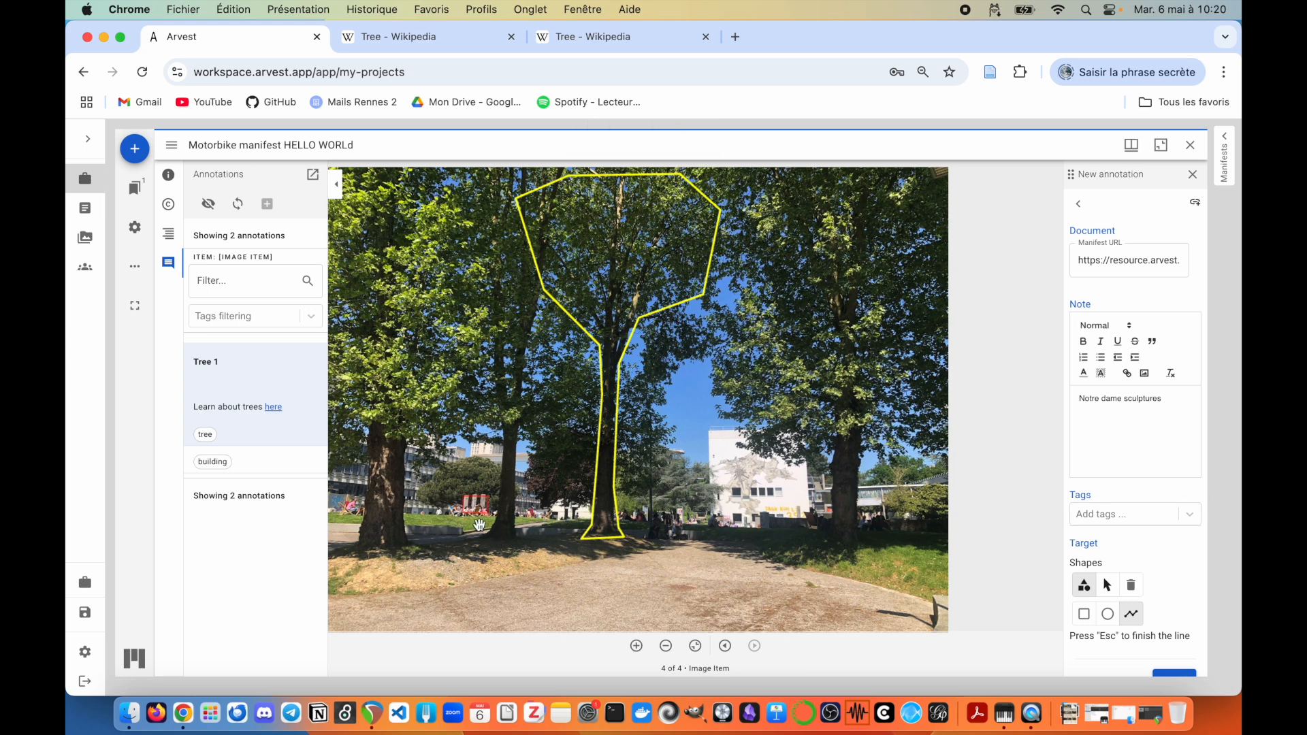
scroll(1139, 493, "down", 1)
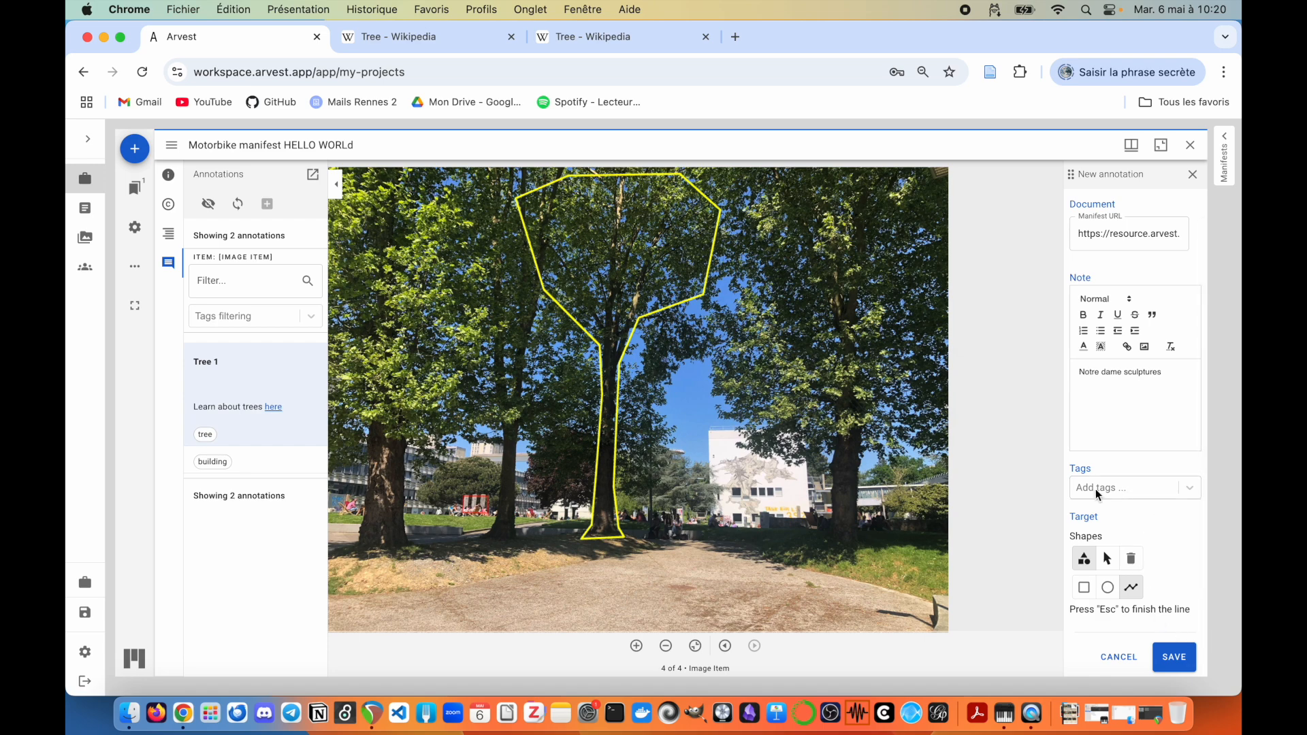
left_click(1167, 656)
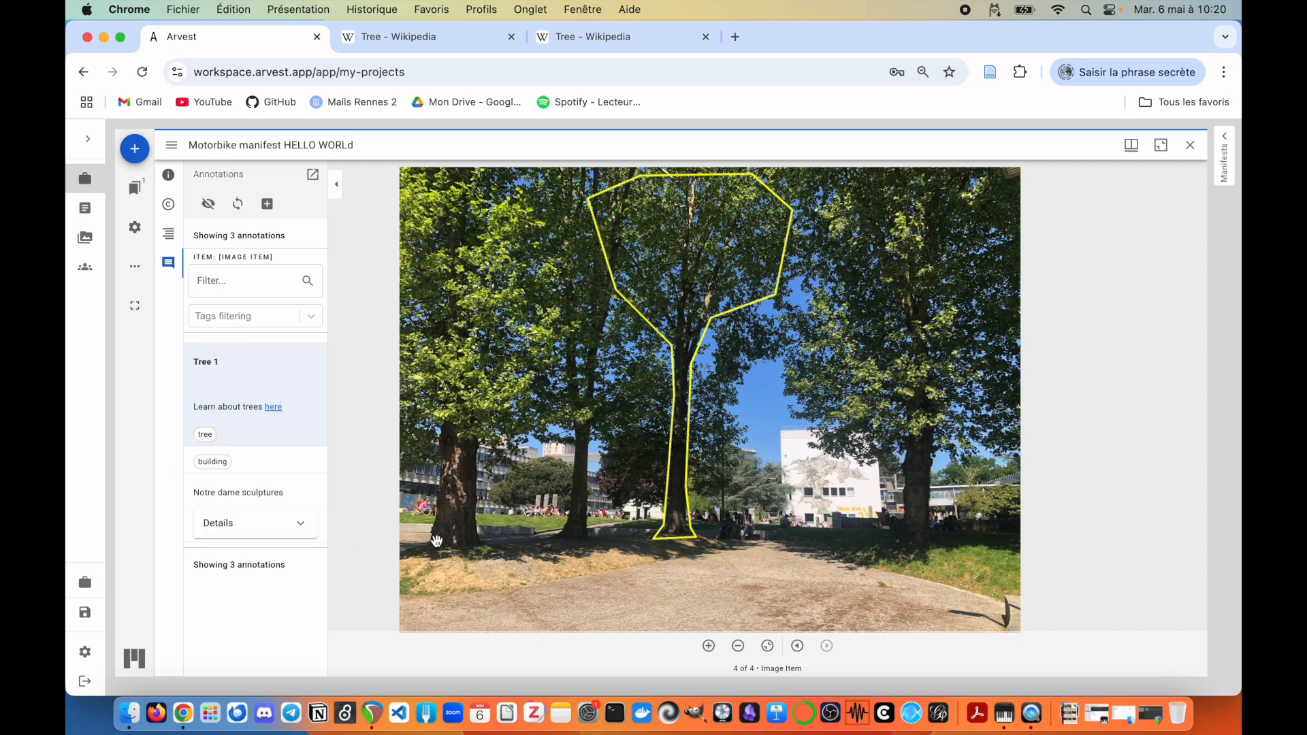
Step: Select the Notre dame sculptures annotation and expand its details to view the linked manifest
left_click(219, 495)
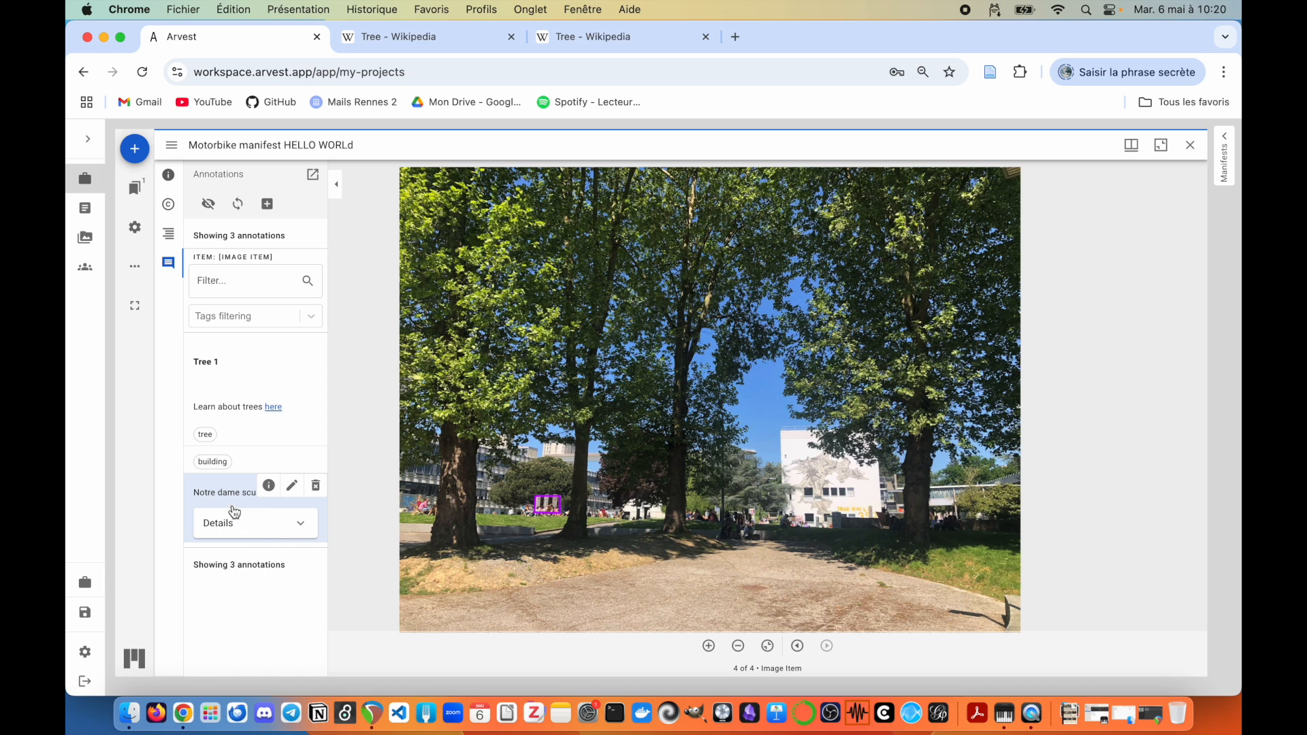
left_click(302, 530)
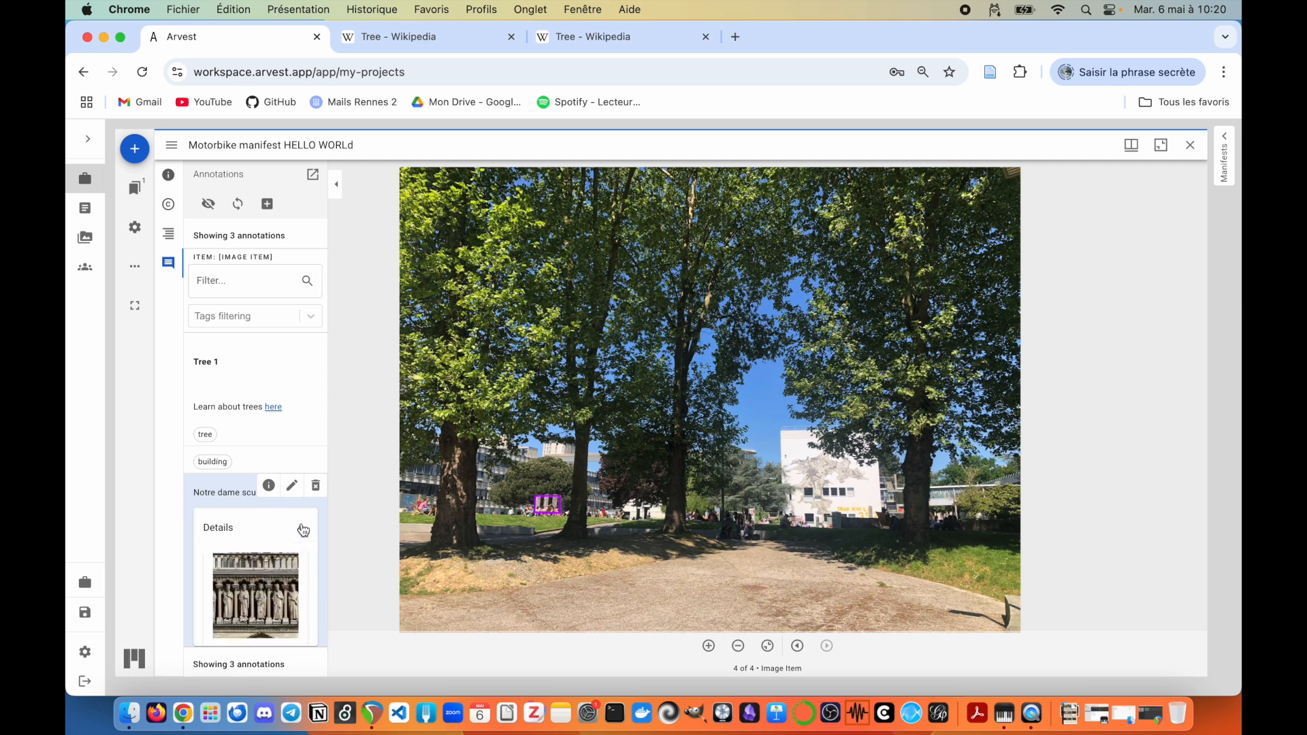
scroll(292, 541, "down", 3)
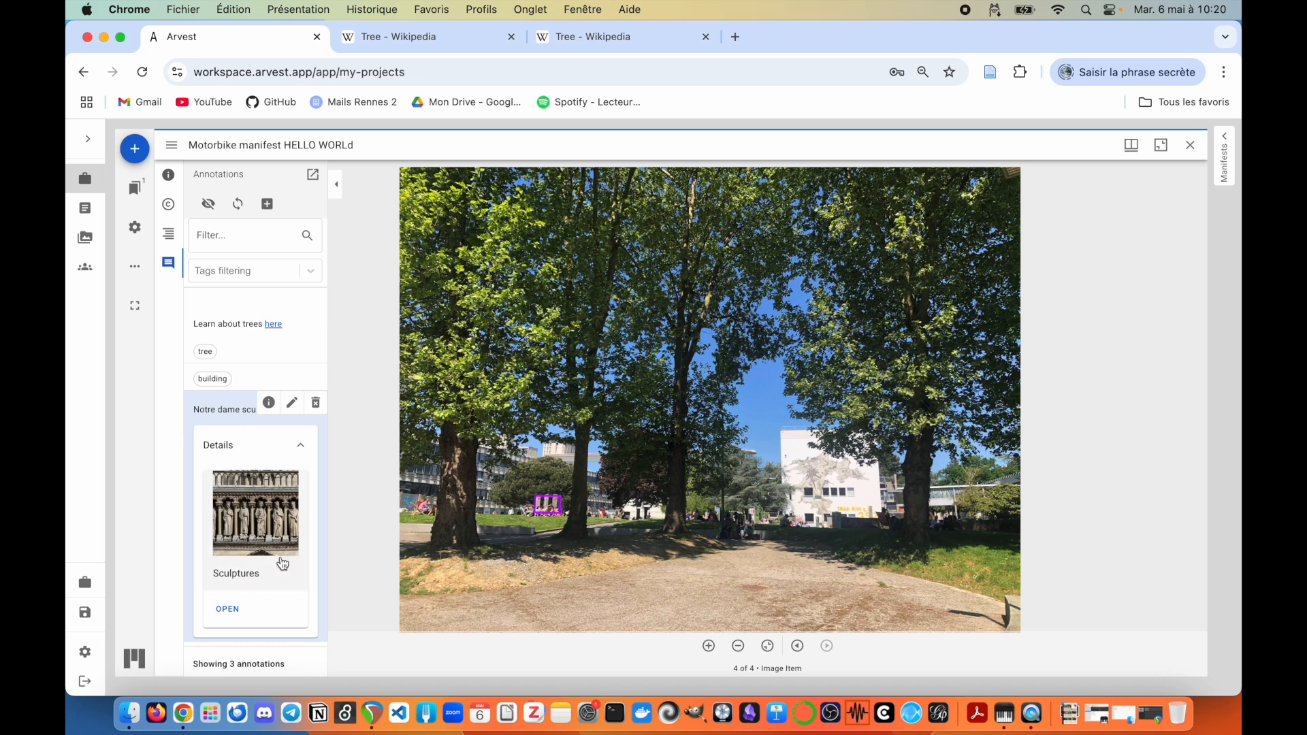
Step: Open the linked Sculptures manifest repeatedly from the annotation's details
left_click(229, 613)
left_click(230, 611)
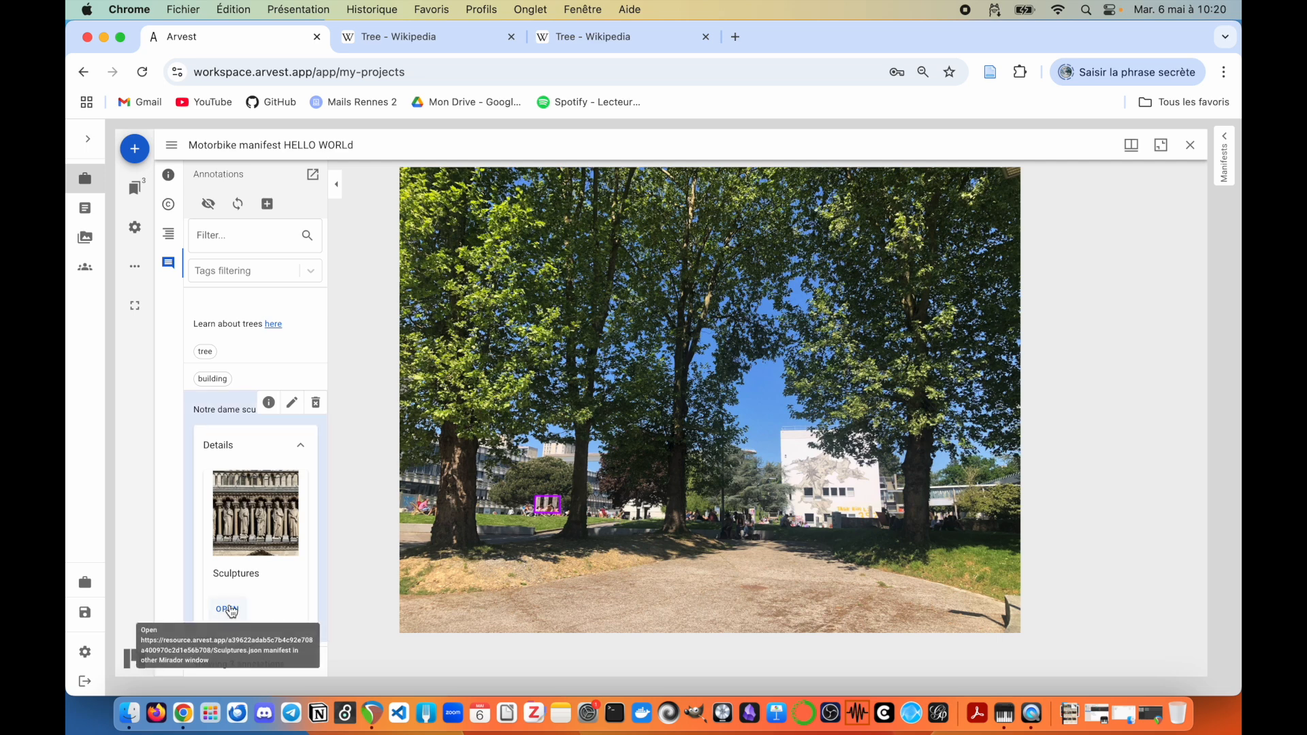
left_click(233, 613)
left_click(451, 594)
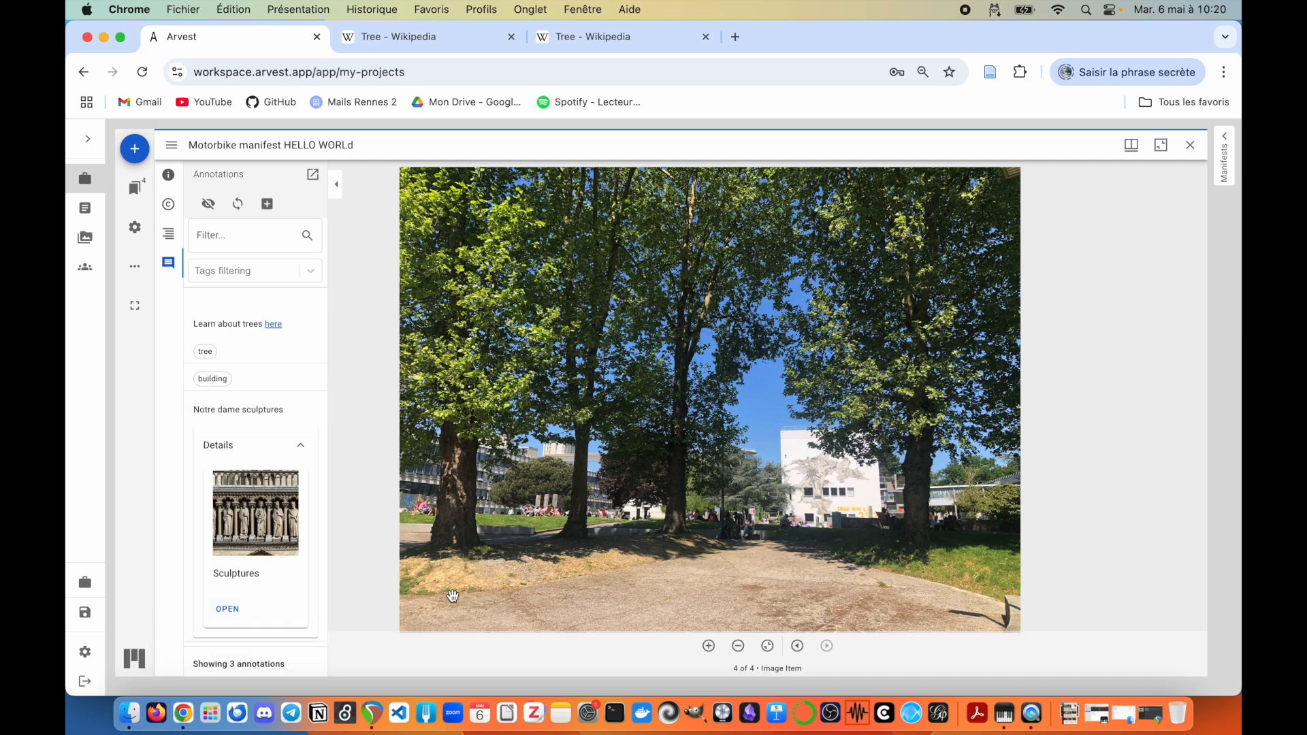
left_click(236, 611)
left_click(236, 611)
left_click(236, 611)
left_click(236, 611)
left_click(237, 611)
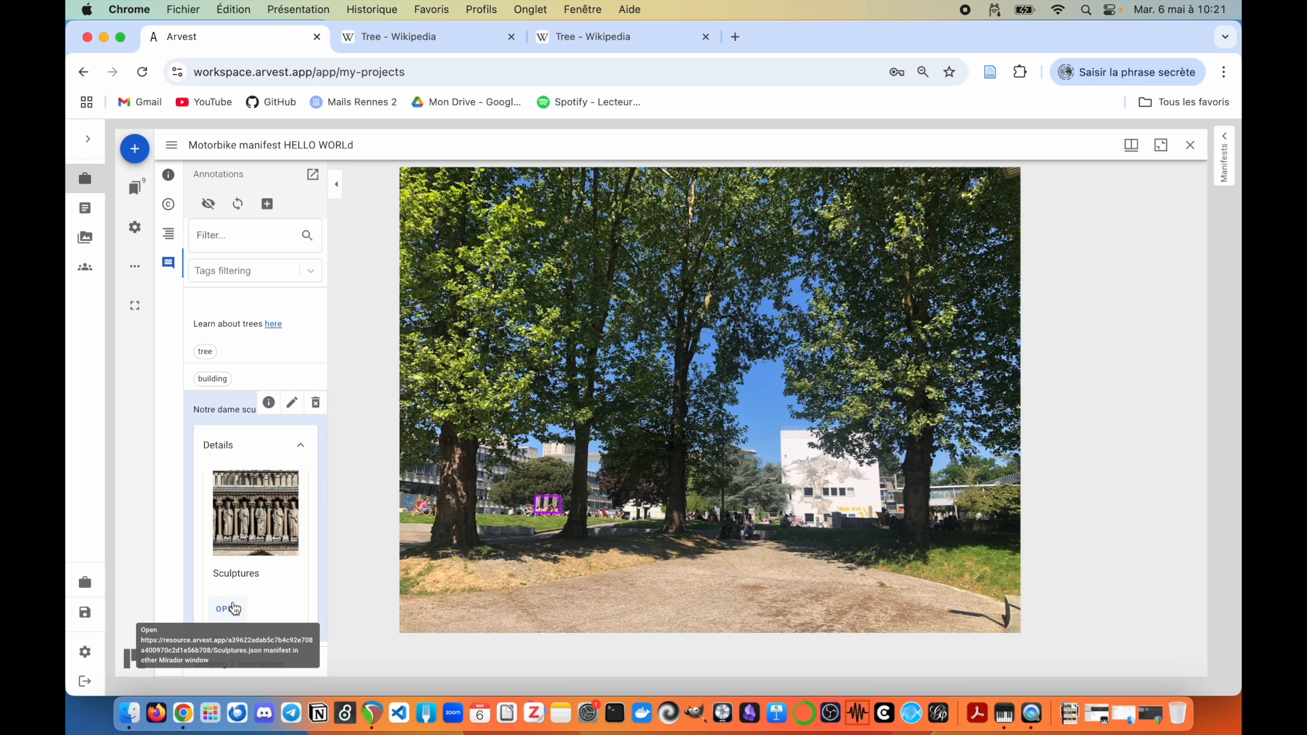
Step: Restore the maximized Motorbike manifest window, move it clear of the Sculptures windows, and pull one Sculptures window into the free space
left_click(1161, 144)
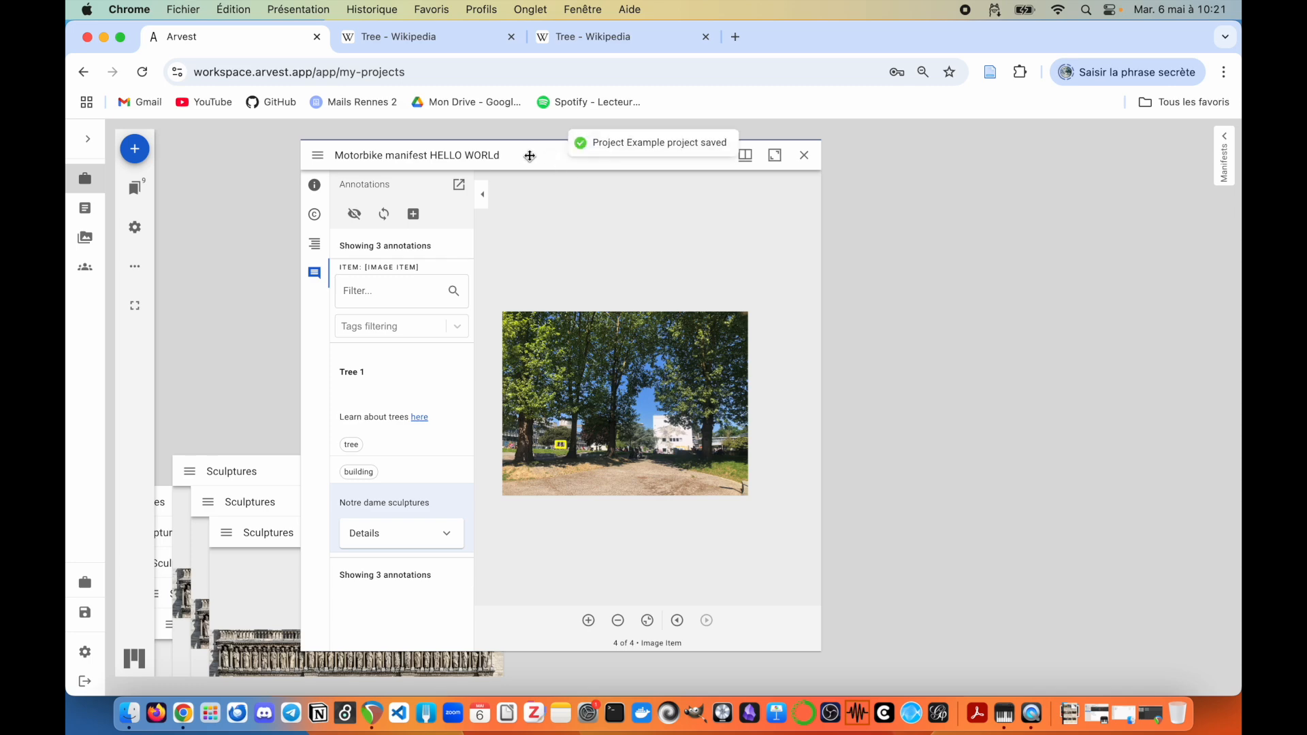
left_click_drag(558, 170, 1020, 191)
left_click_drag(347, 530, 511, 290)
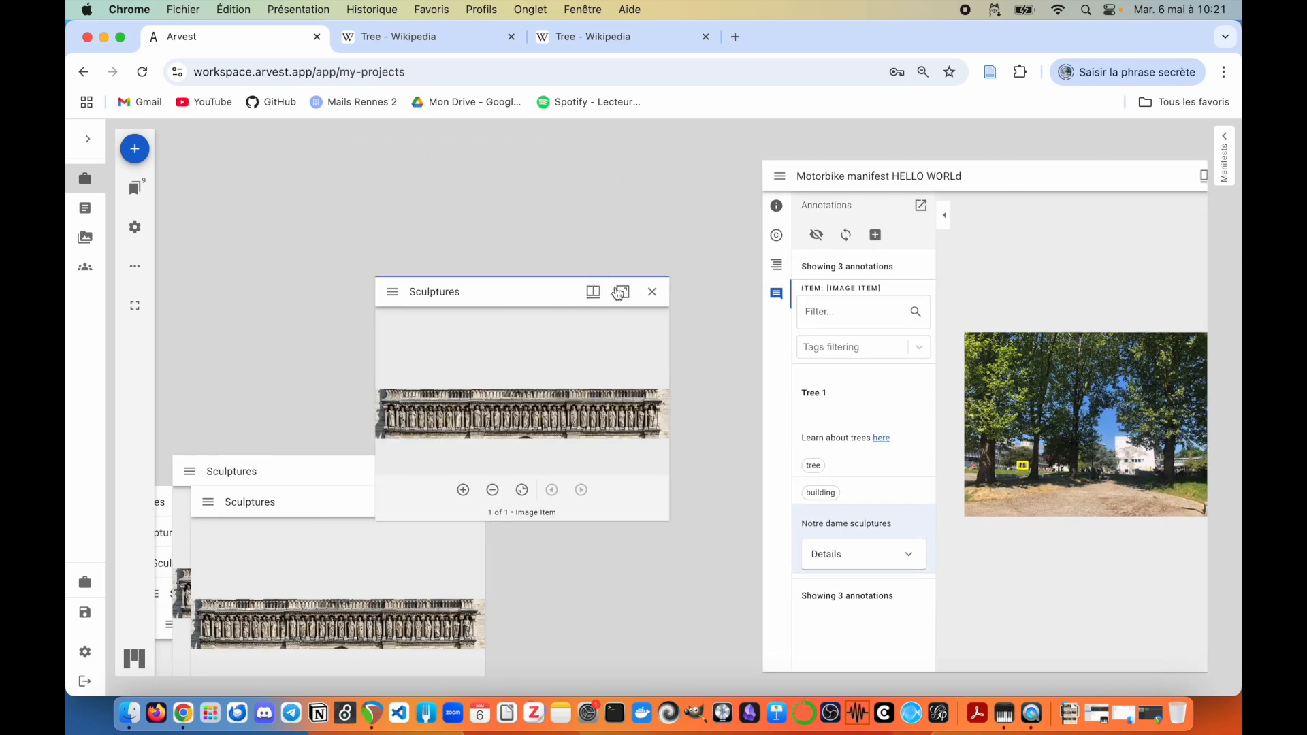
Step: Close all the duplicate Sculptures windows, leaving only the Motorbike manifest window open
left_click(651, 292)
left_click(467, 502)
left_click(449, 471)
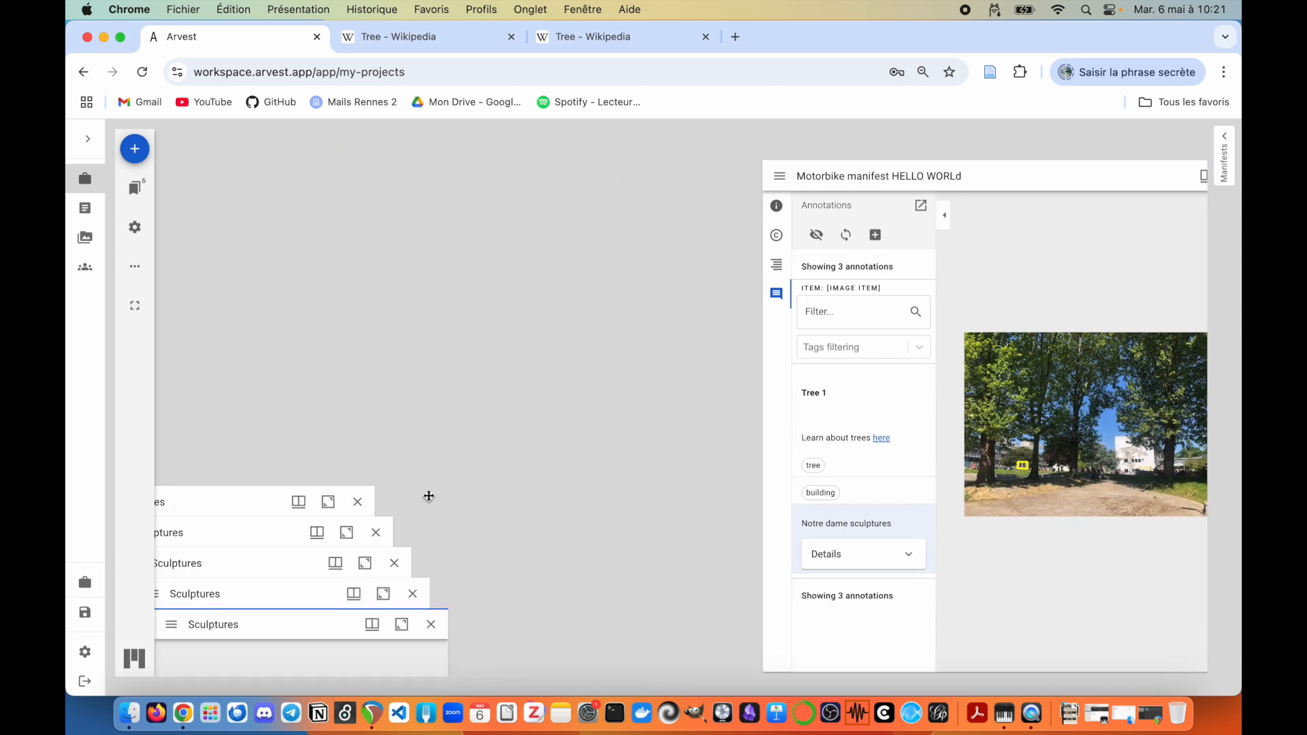
left_click(431, 624)
left_click(413, 594)
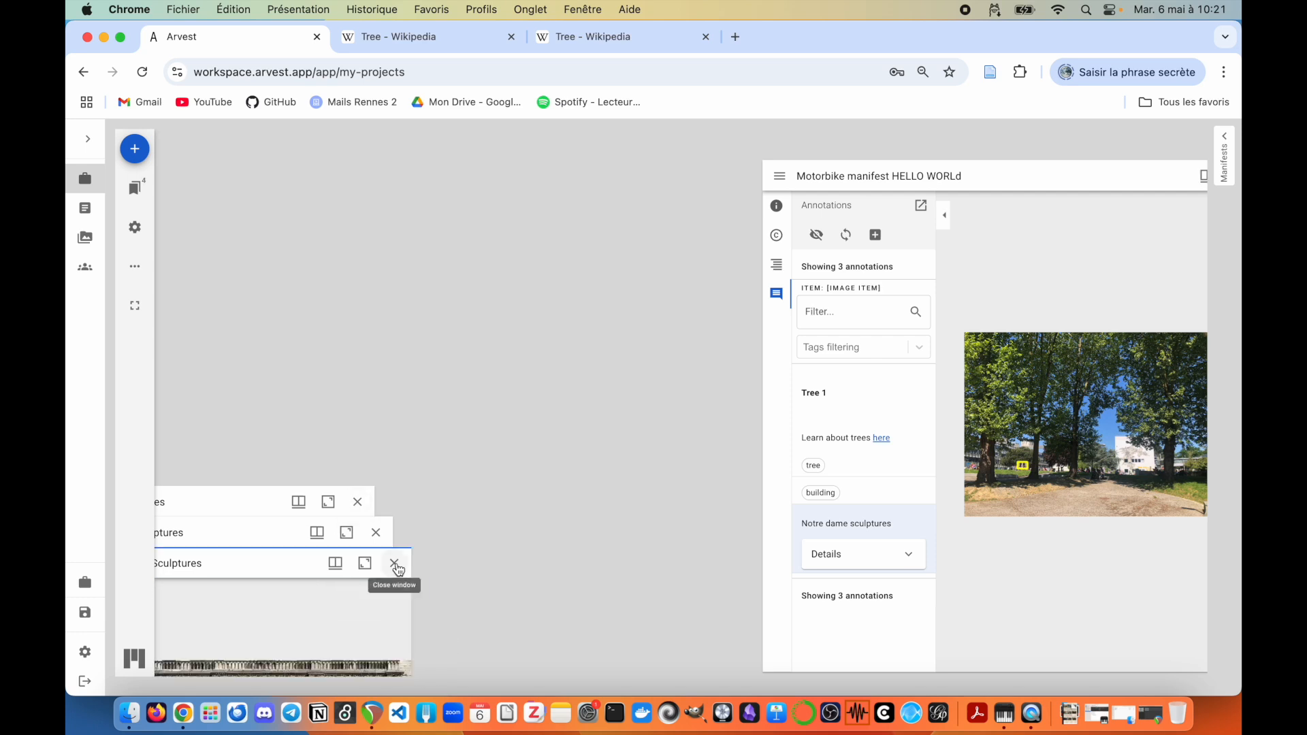
left_click(394, 563)
left_click(376, 532)
left_click(357, 502)
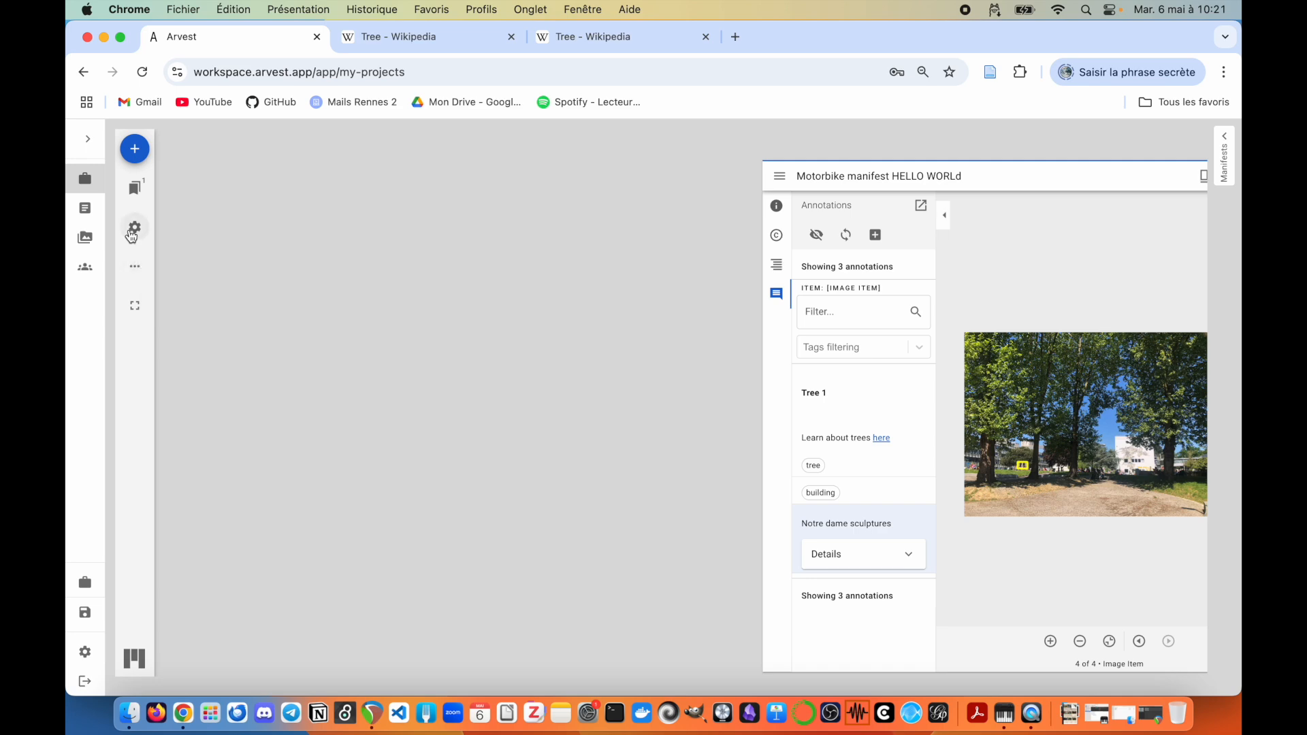
Step: Switch the workspace type from Elastic to Mosaic
mouse_move(132, 236)
left_click(224, 251)
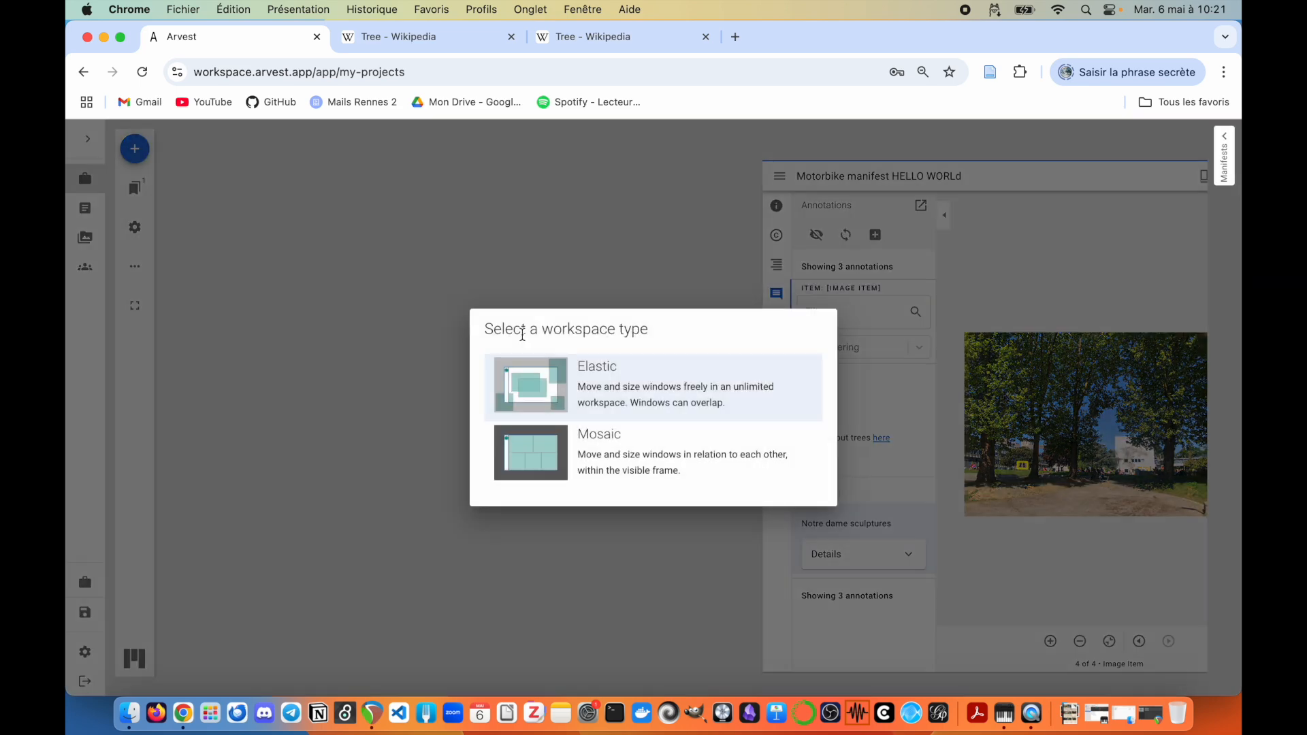
left_click(623, 454)
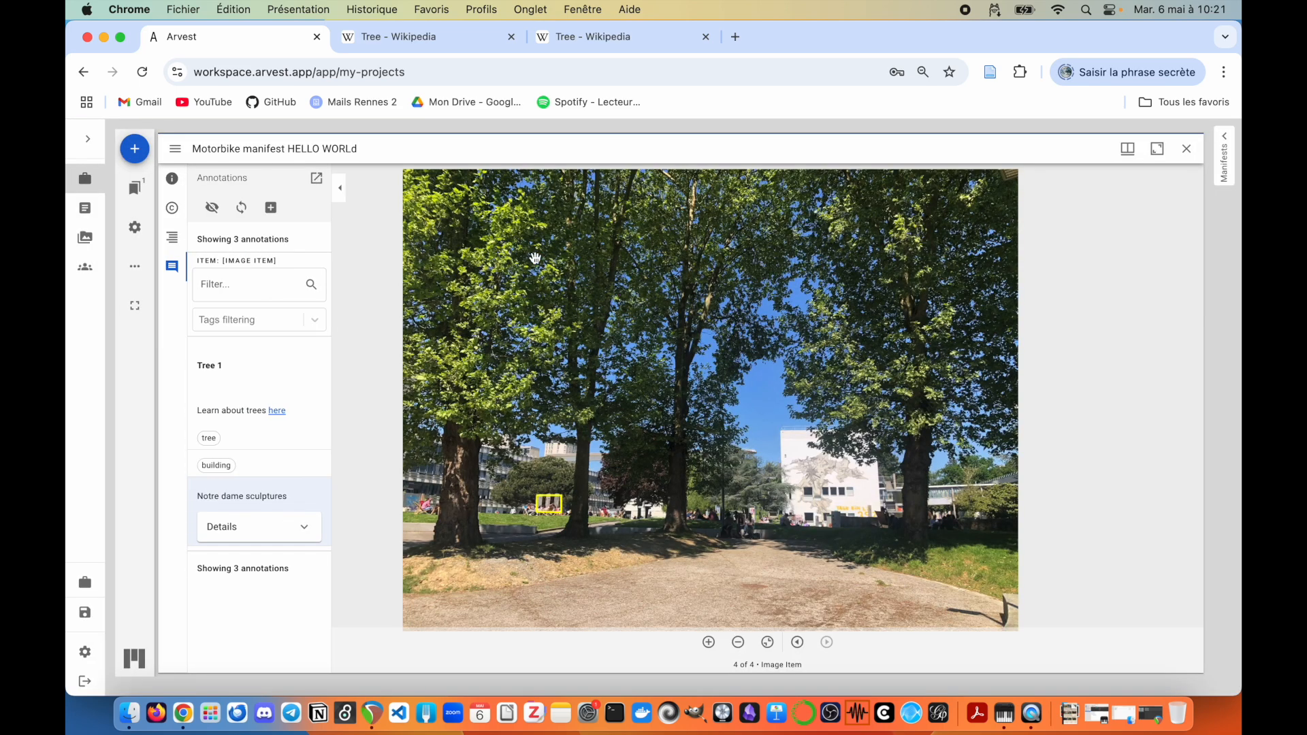
Step: Expand the Notre dame sculptures annotation's details and open the linked Sculptures manifest
left_click(300, 533)
scroll(258, 477, "down", 3)
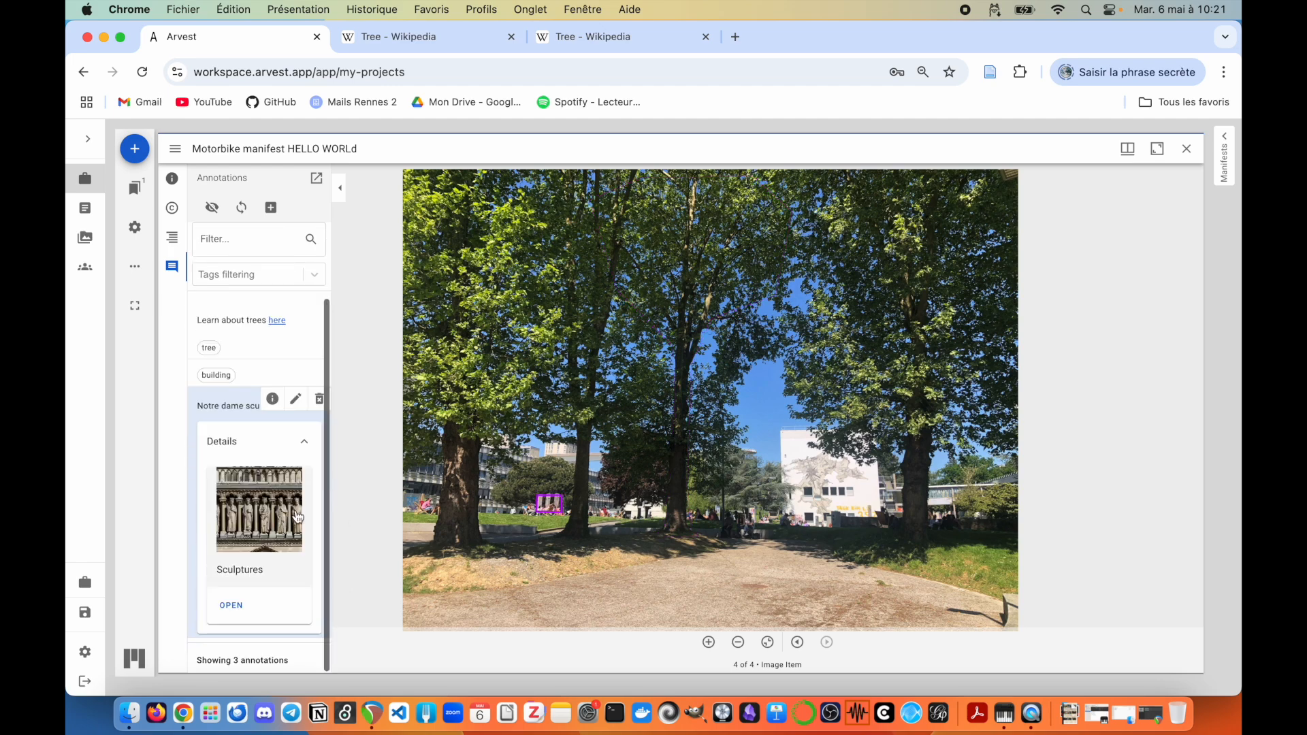
left_click(231, 609)
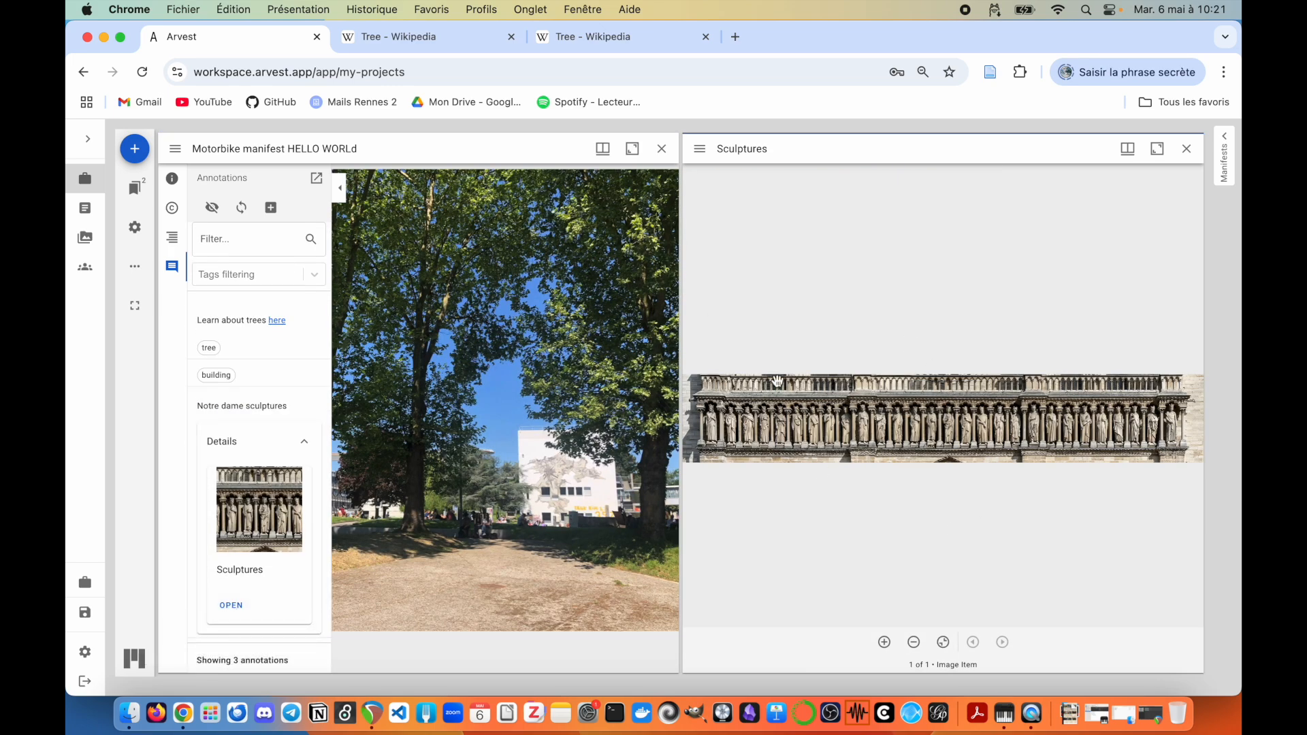
Step: Examine the Sculptures facade image side by side with the tree photo, with the Notre dame sculptures annotation selected
scroll(930, 437, "up", 2)
scroll(930, 437, "up", 3)
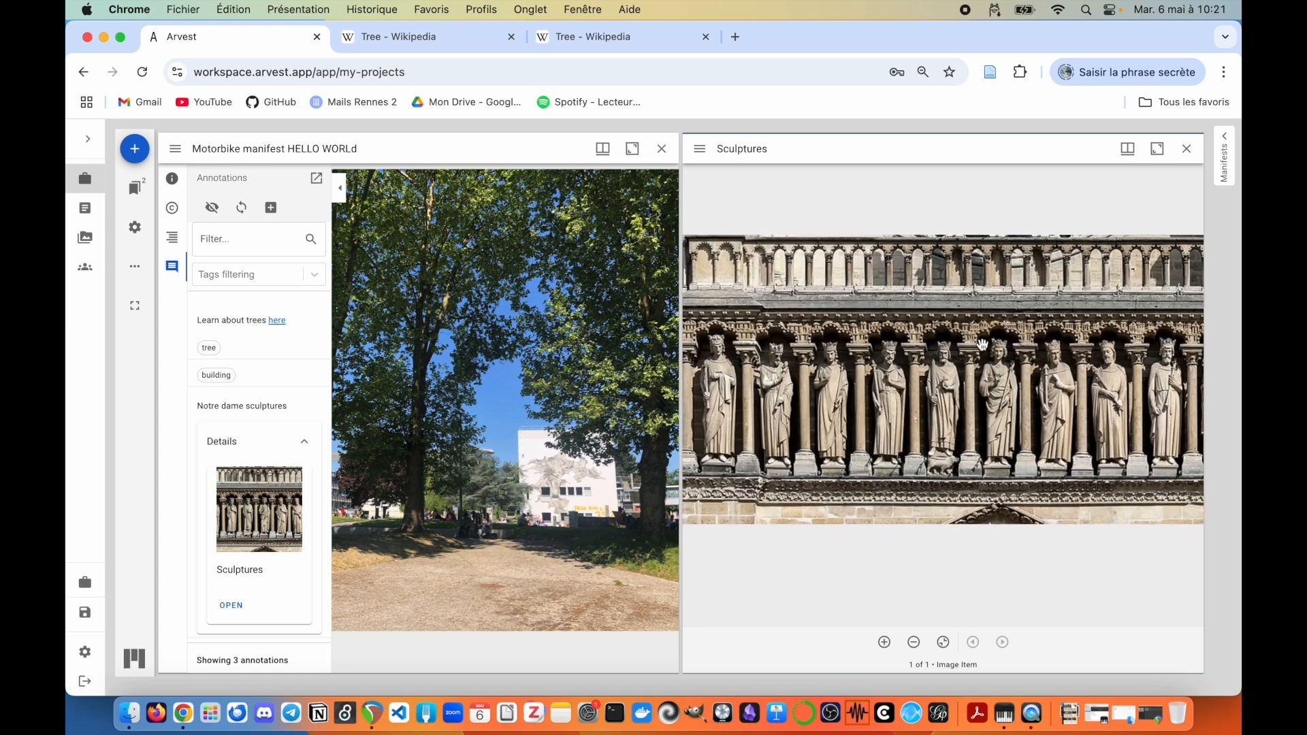
left_click_drag(1014, 496, 1066, 653)
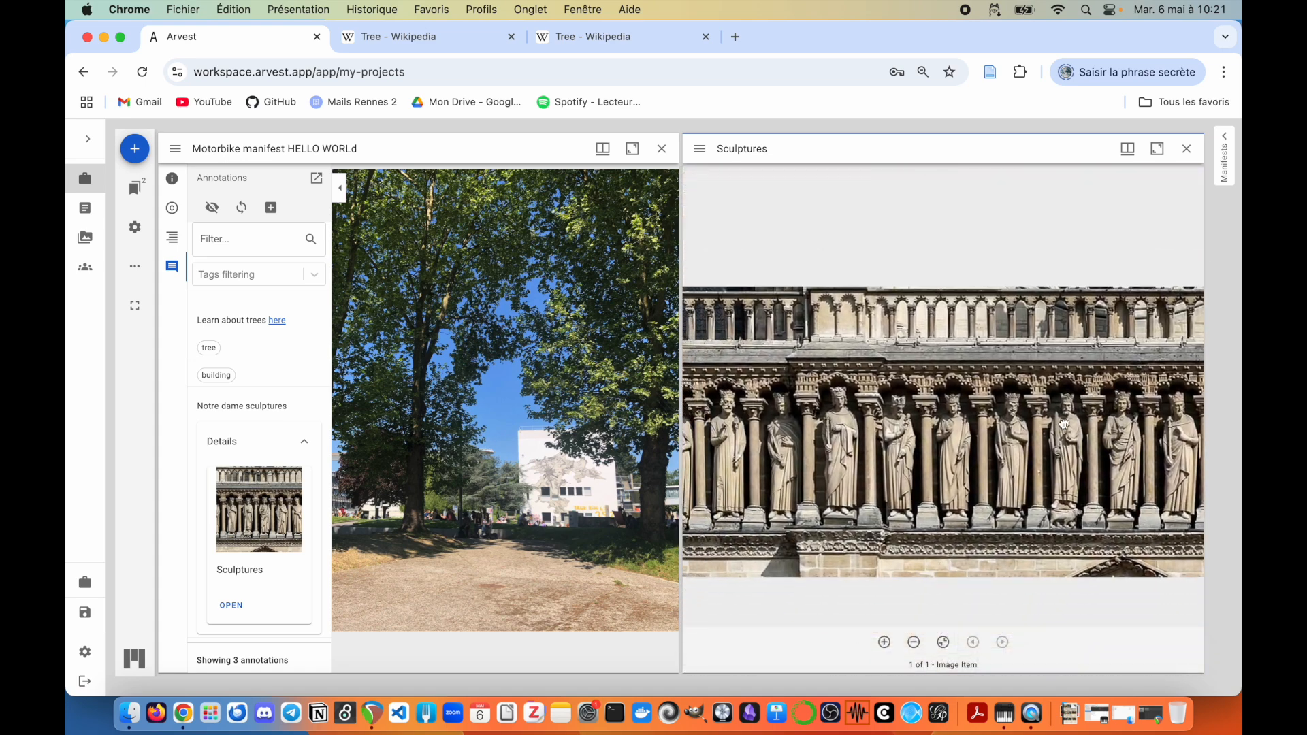
left_click(227, 415)
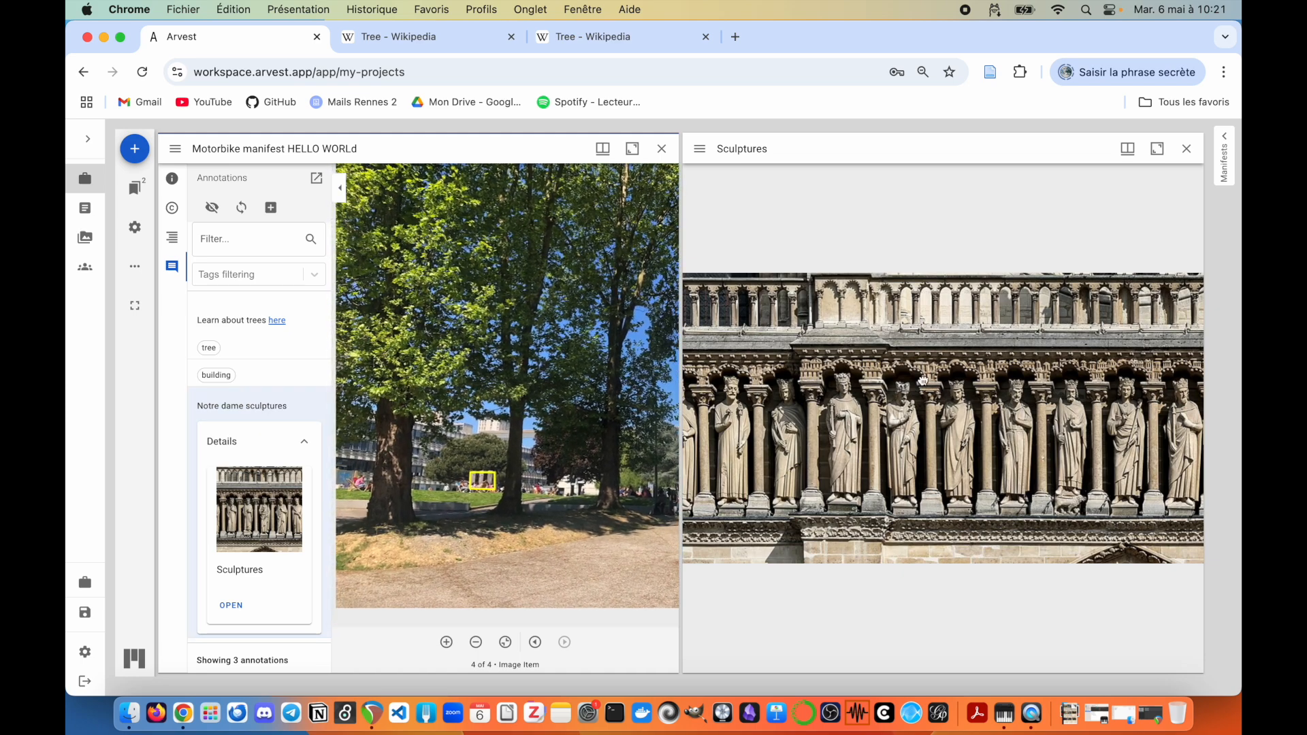
mouse_move(834, 392)
left_mouse_down()
mouse_move(1195, 432)
mouse_move(1243, 470)
mouse_move(1236, 325)
mouse_move(1184, 346)
left_mouse_up()
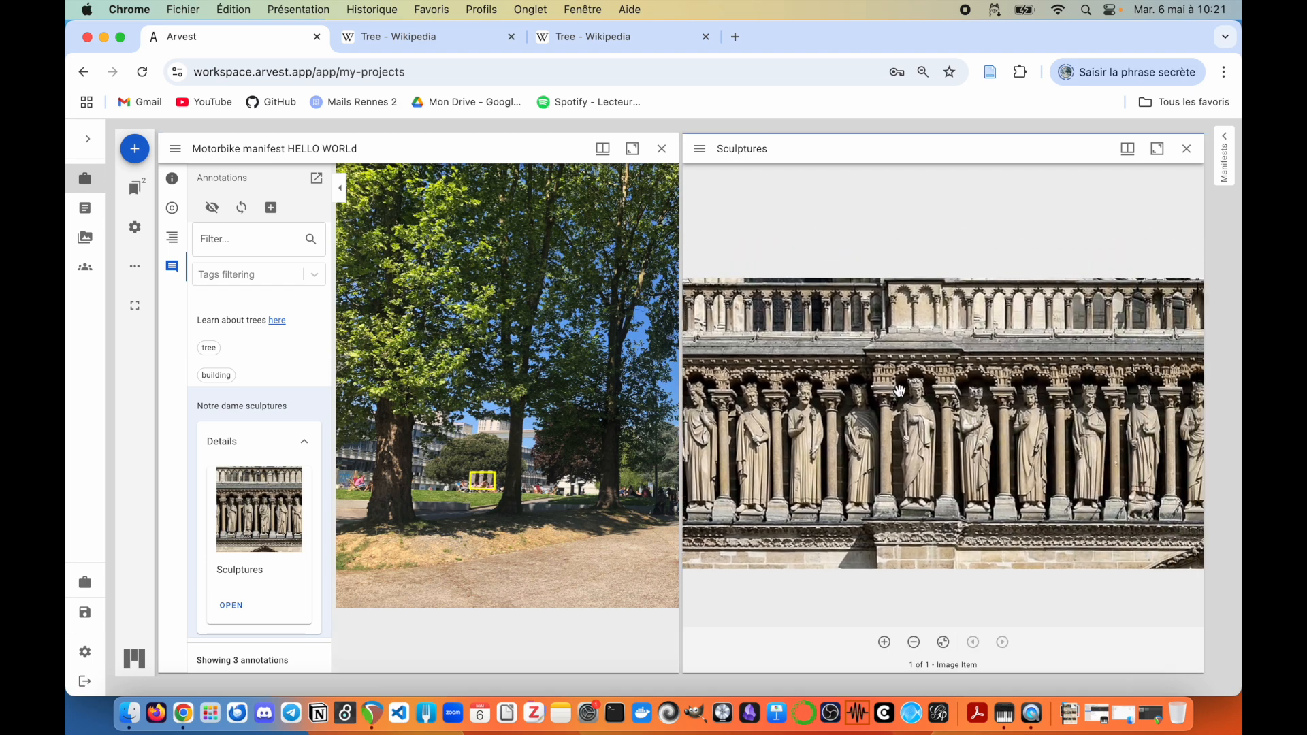
scroll(581, 351, "down", 5)
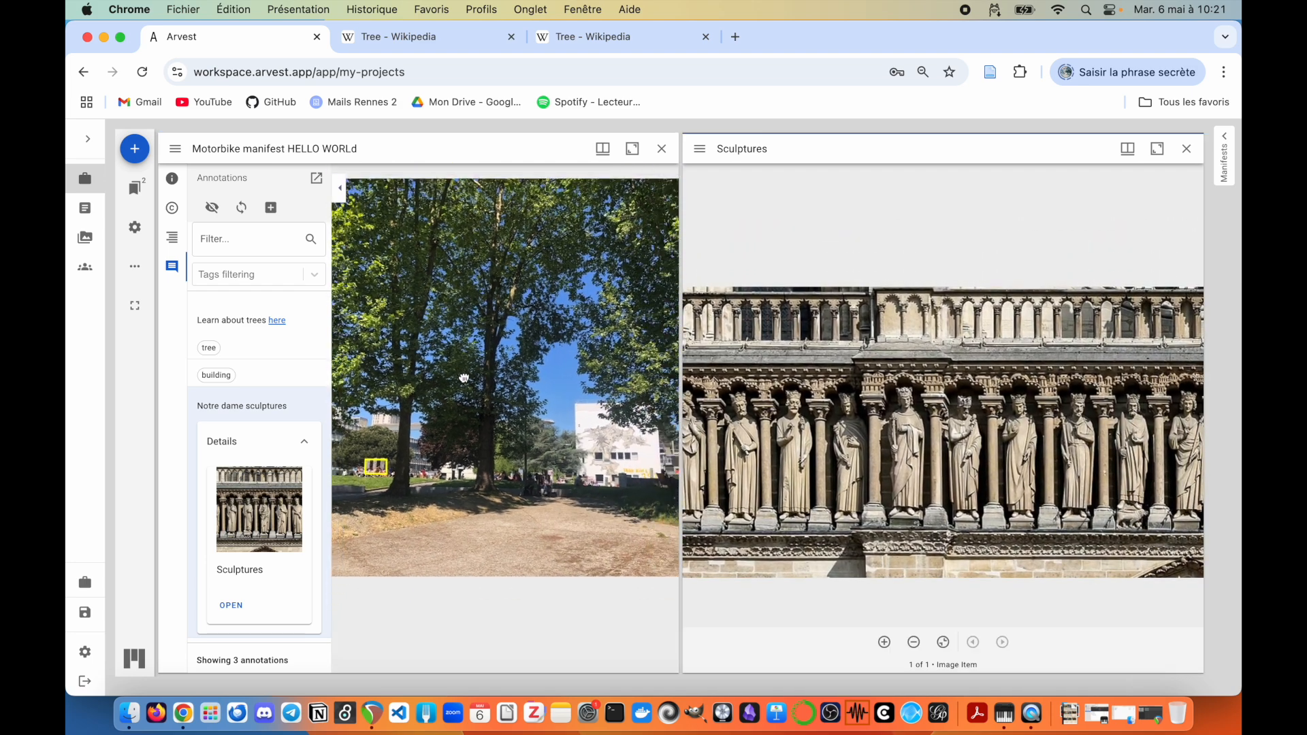
Step: Close the Sculptures window and collapse the details of the Notre dame sculptures annotation in the Motorbike manifest
left_click(1186, 148)
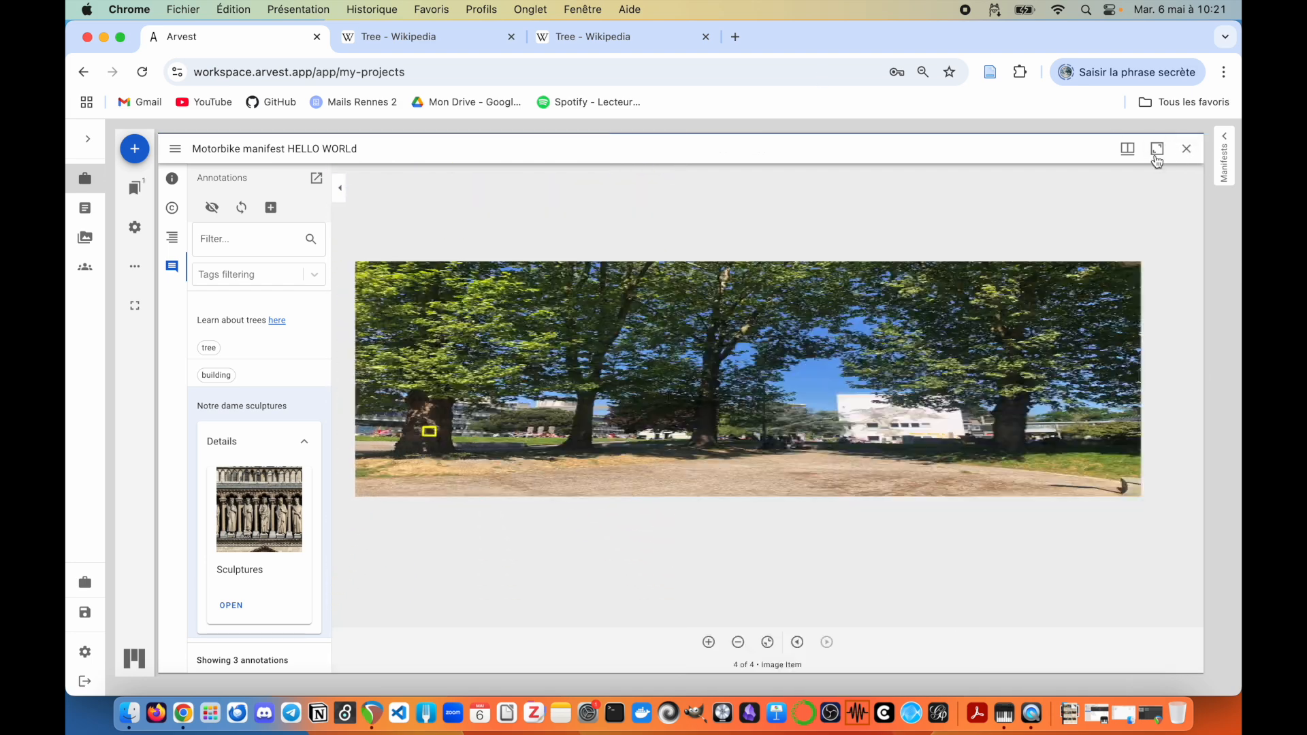
scroll(697, 423, "up", 2)
scroll(696, 423, "up", 5)
scroll(697, 423, "down", 3)
left_click_drag(799, 333, 708, 431)
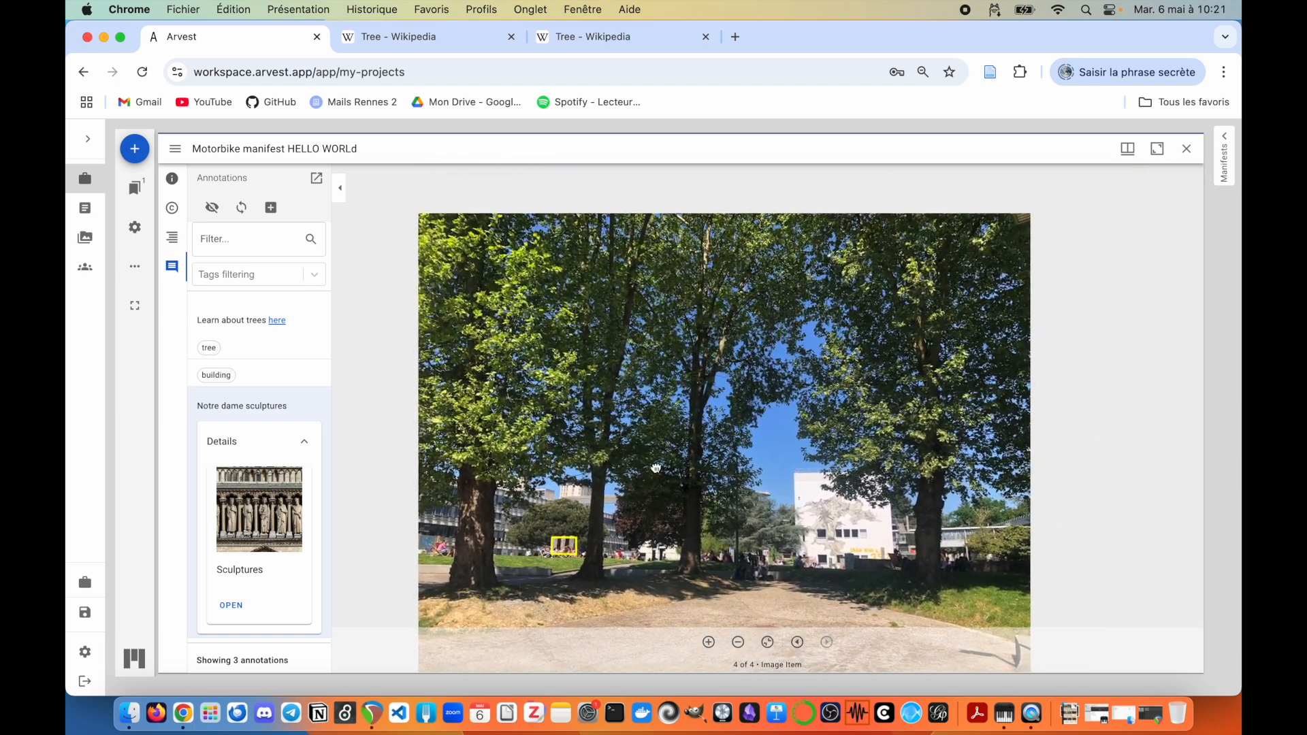
left_click_drag(656, 465, 592, 379)
left_click(304, 472)
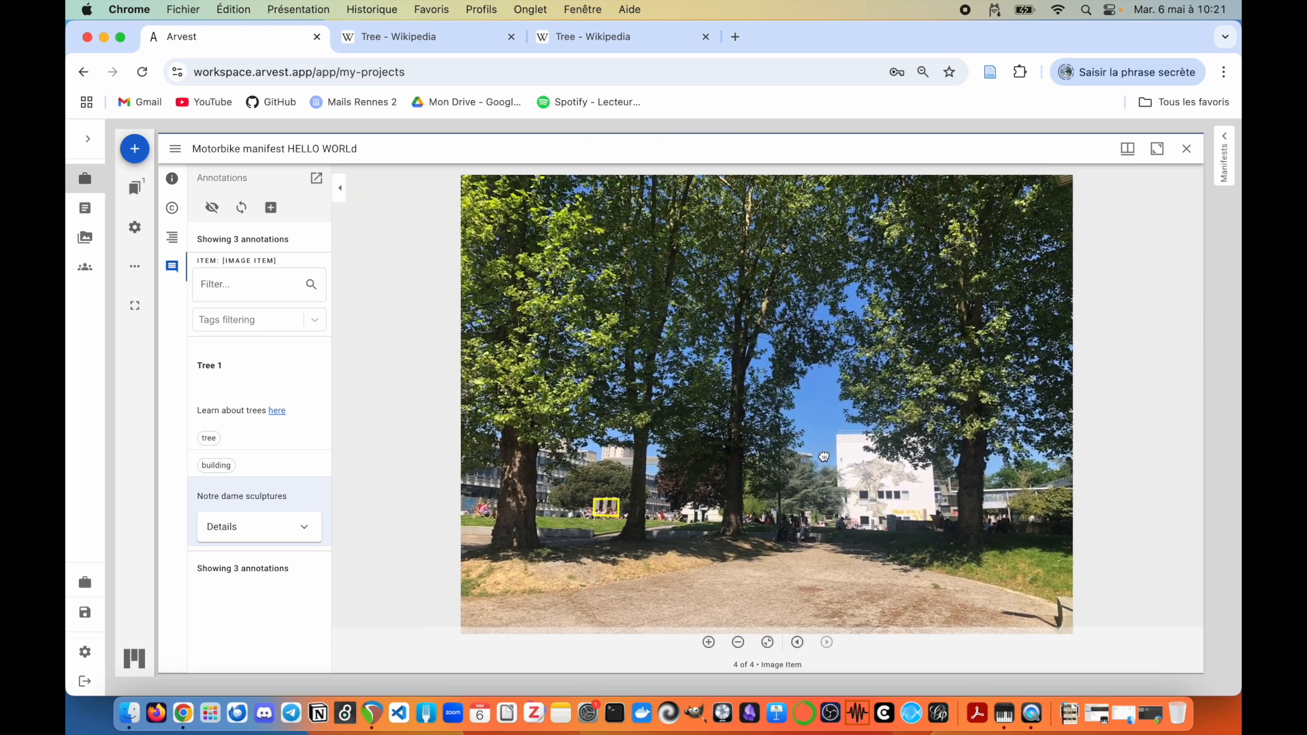
Step: Go to the Peertube video item of the Motorbike manifest and play a short part of it
left_click(797, 642)
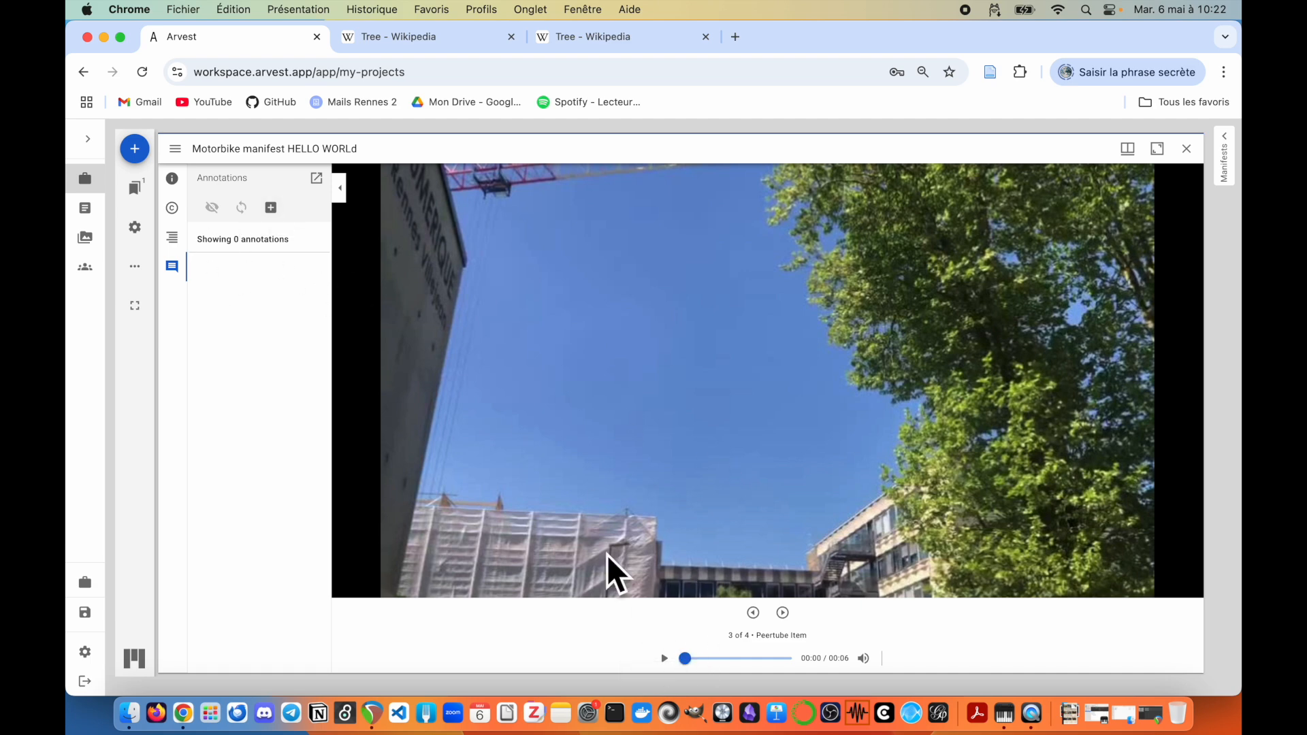
left_click(655, 661)
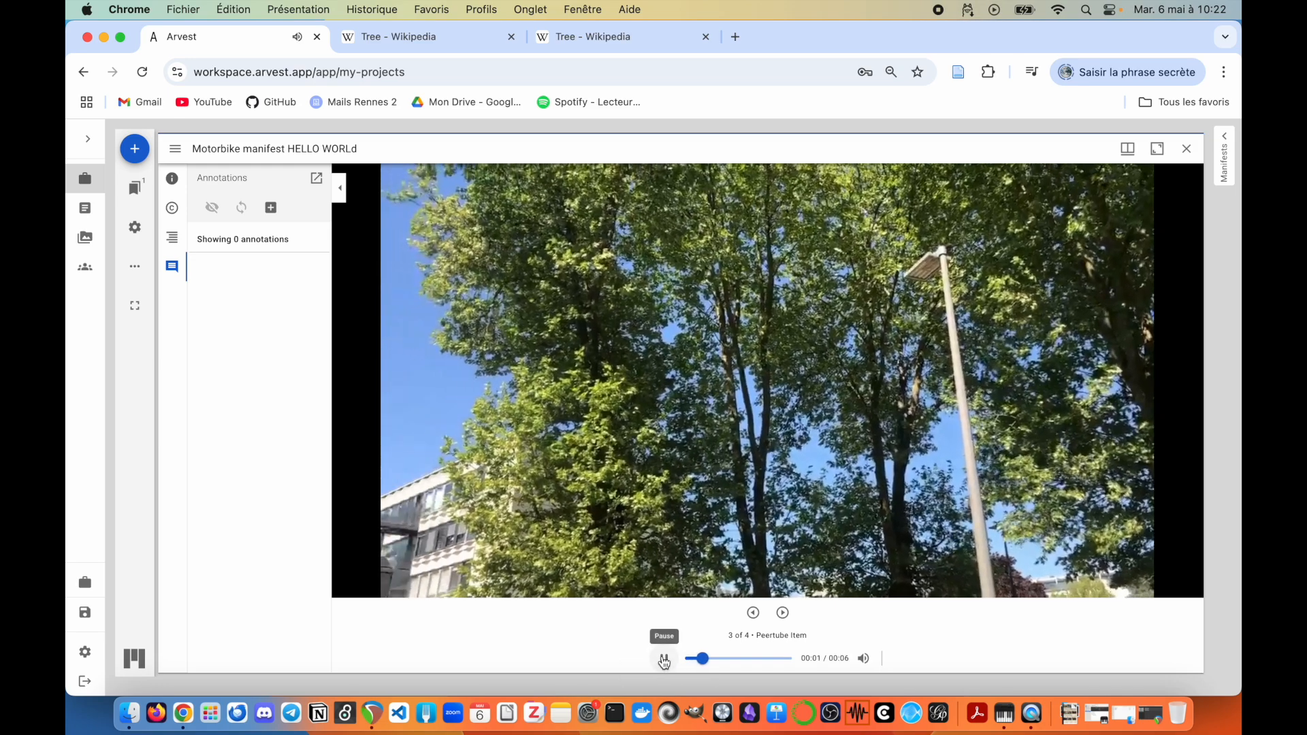
left_click(664, 659)
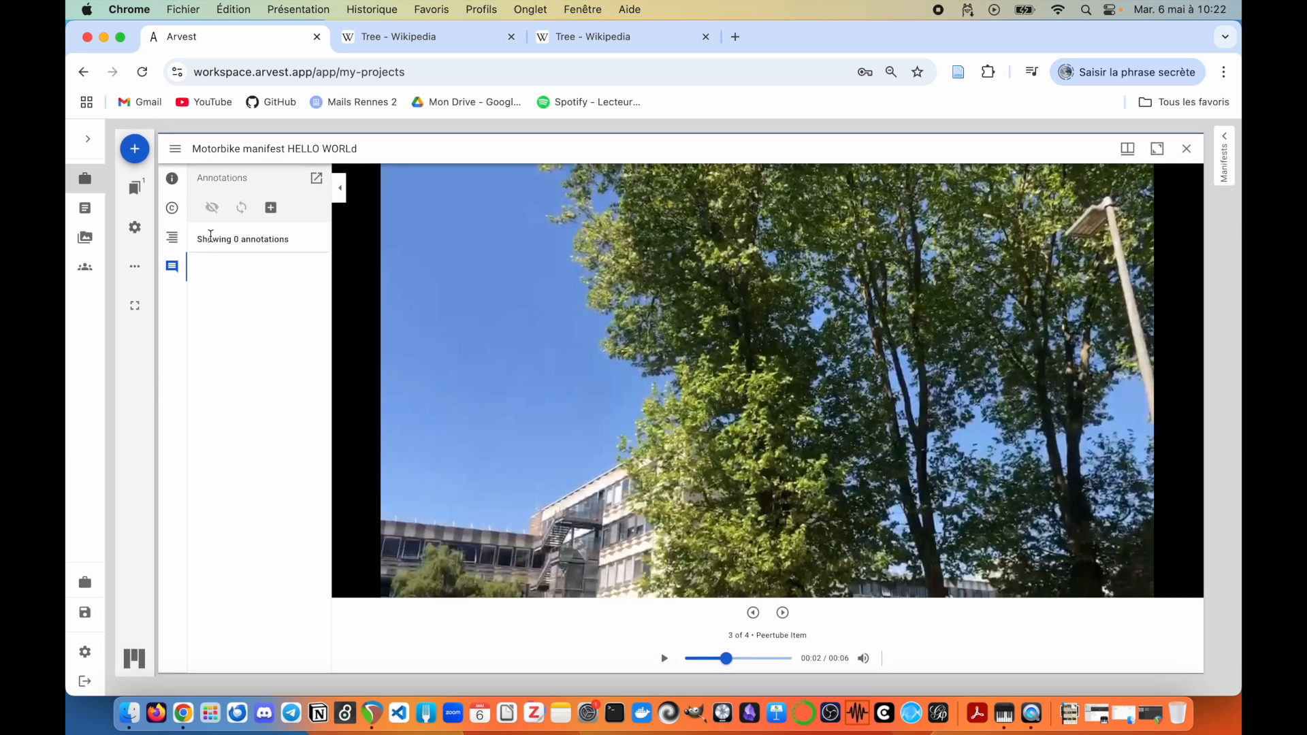
Step: Compare the annotation lists of the image item and the Peertube video item by switching between them
left_click(782, 612)
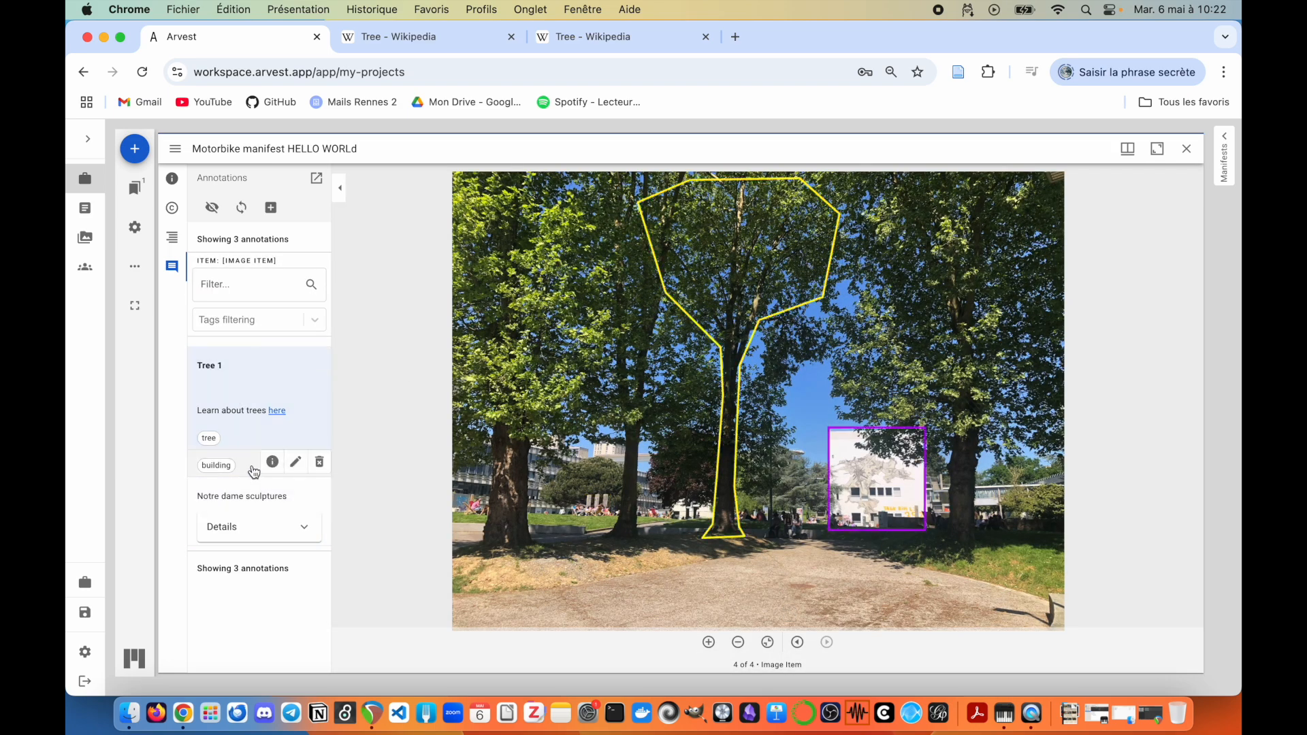
left_click(797, 642)
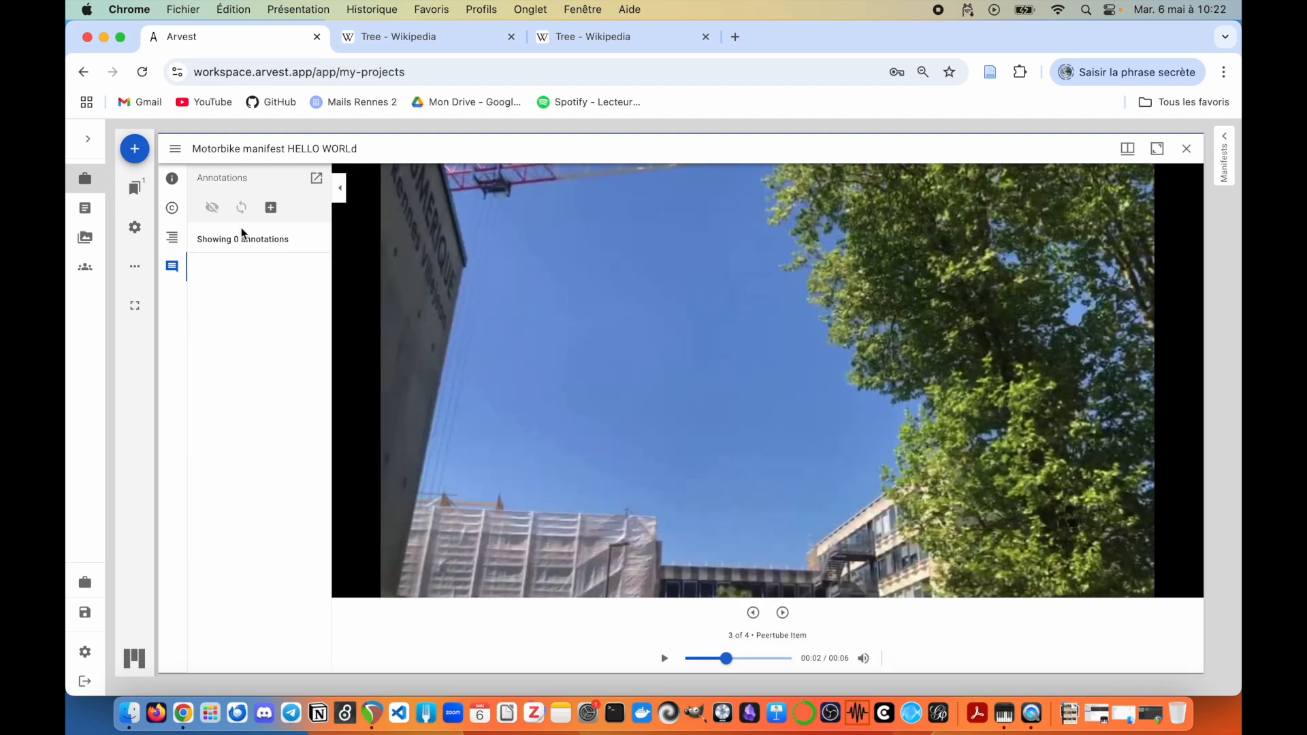
left_click(782, 613)
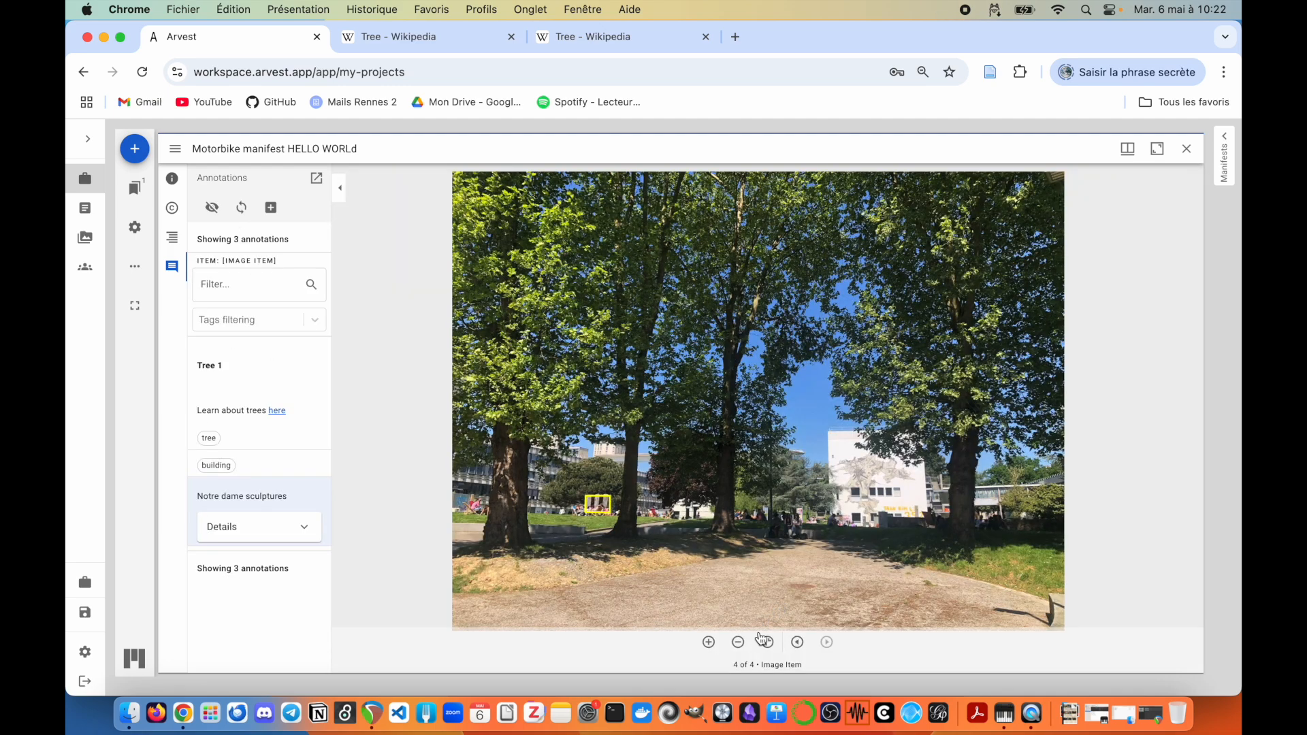
Step: Return to the Peertube video item, play it, and pause it at 2 seconds
left_click(797, 642)
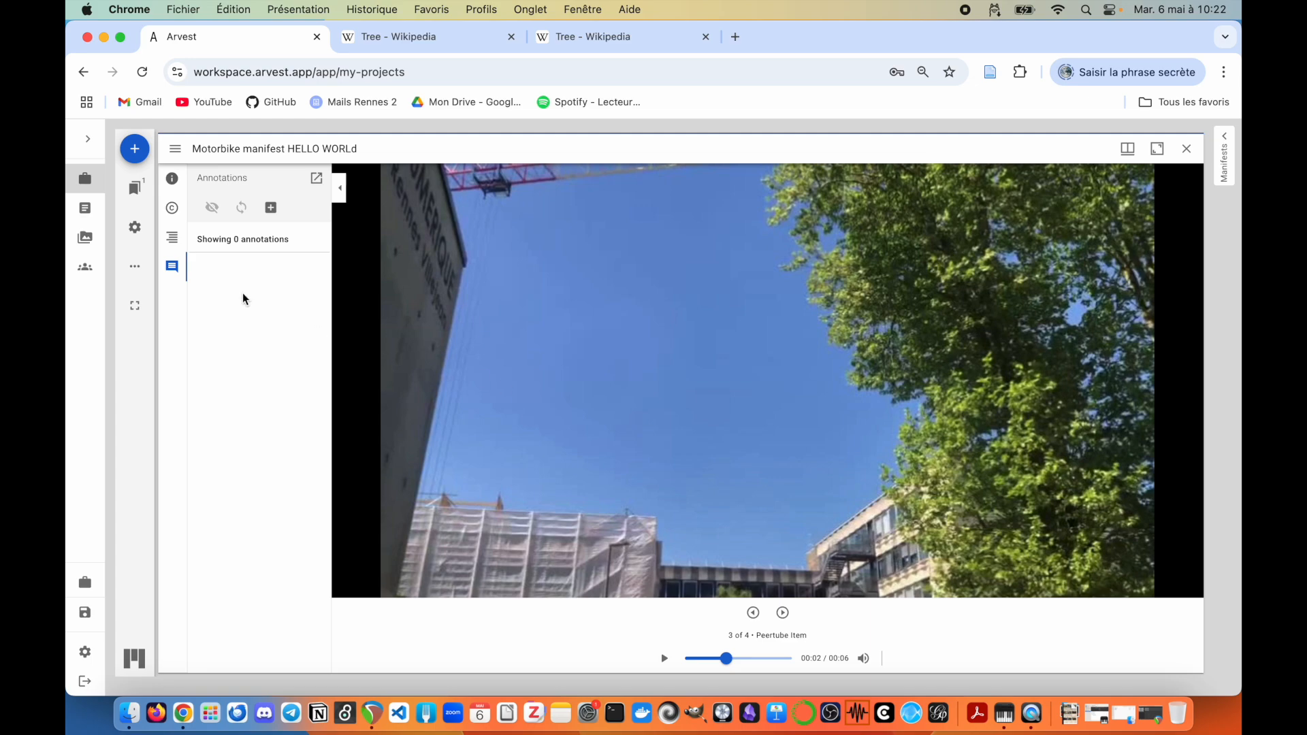
left_click(664, 658)
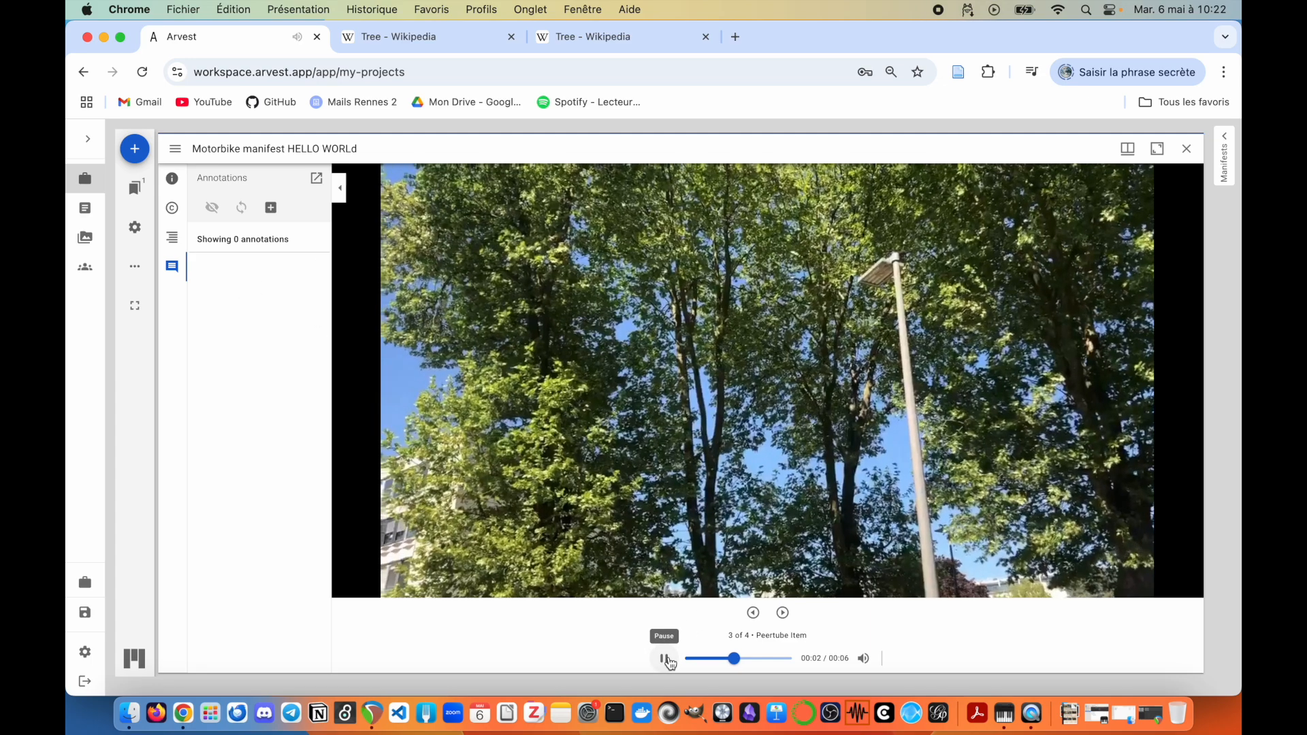
left_click(664, 658)
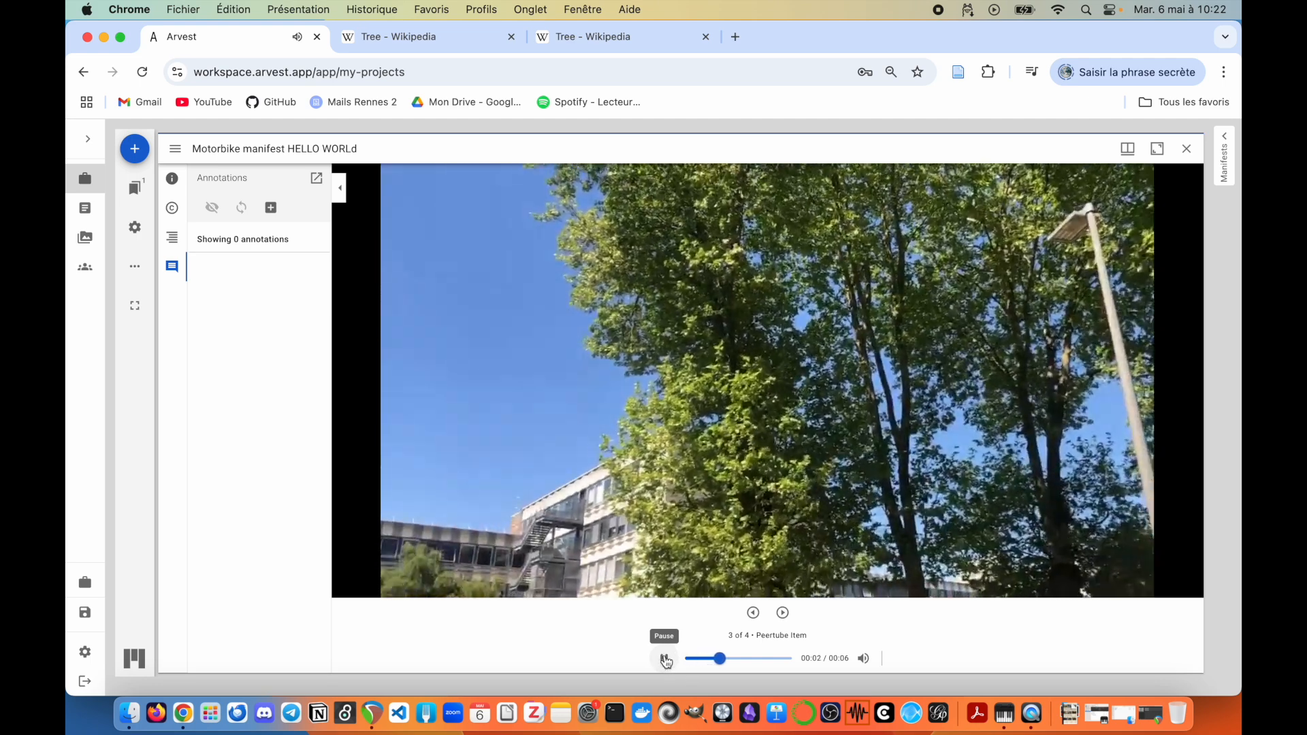
left_click(665, 658)
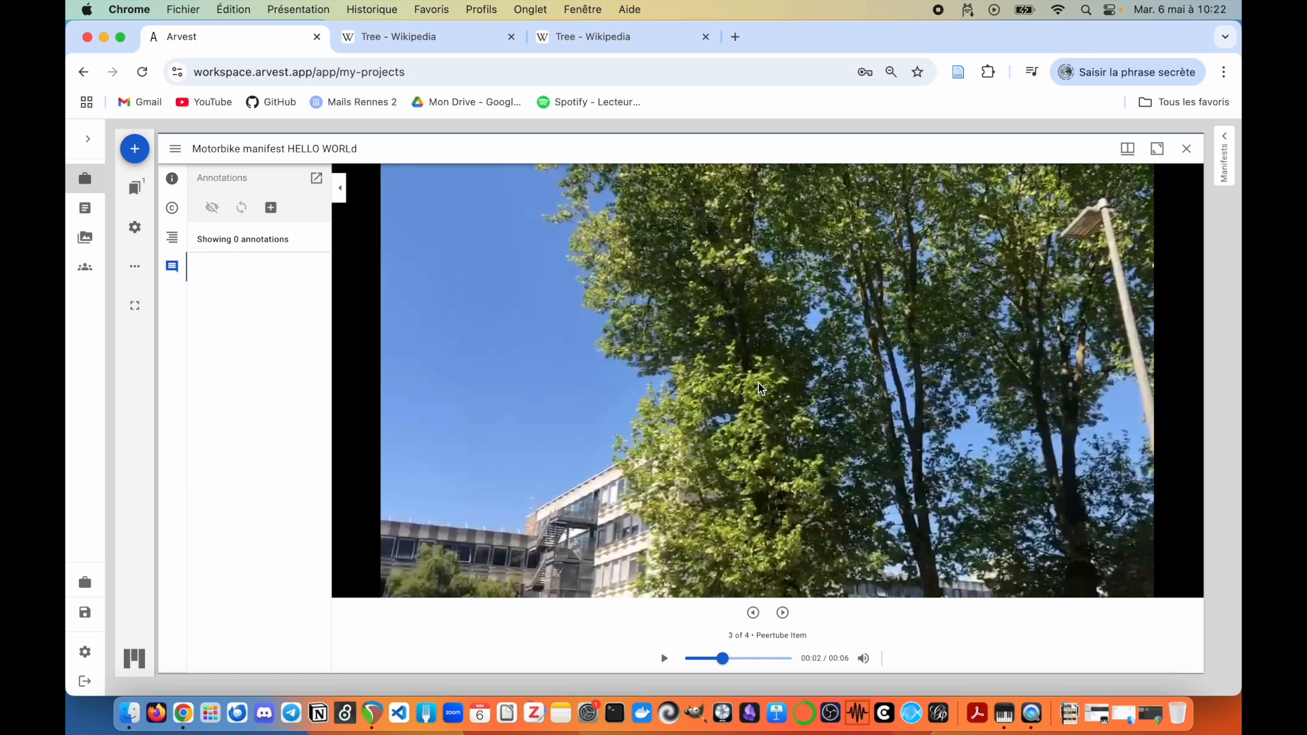
Step: Create a Note annotation on the video with the text "annotation 1"
left_click(271, 207)
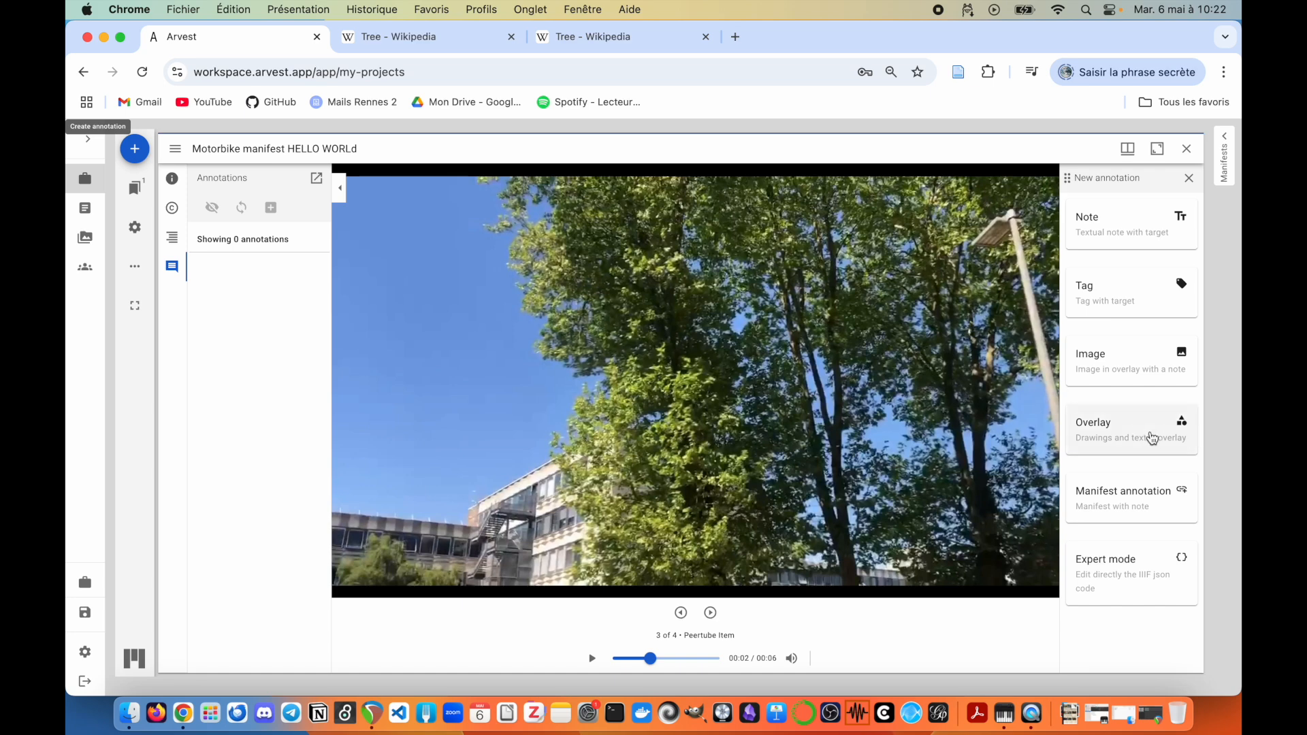
left_click(1103, 245)
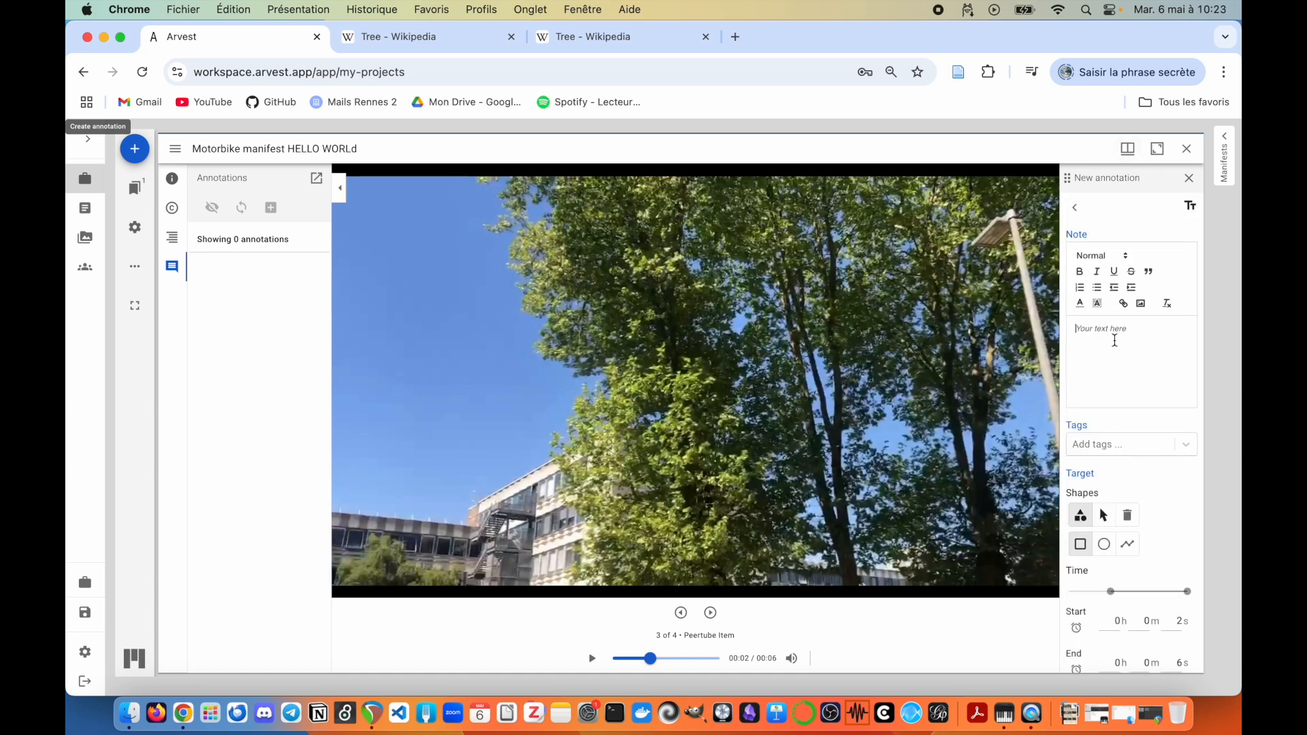
left_click(1114, 340)
type("annotation 1")
scroll(1097, 375, "down", 3)
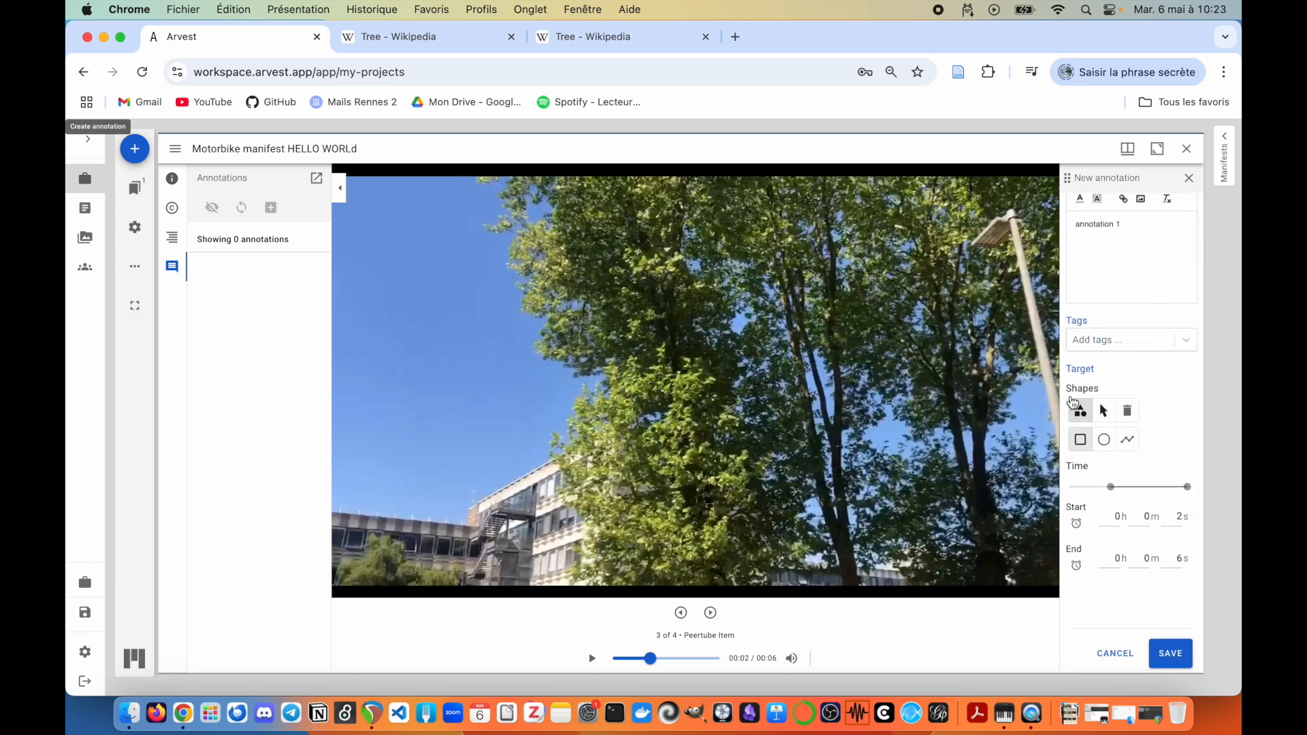
Step: Adjust the note's time range to start at 3 s and end at 5 s
mouse_move(1115, 499)
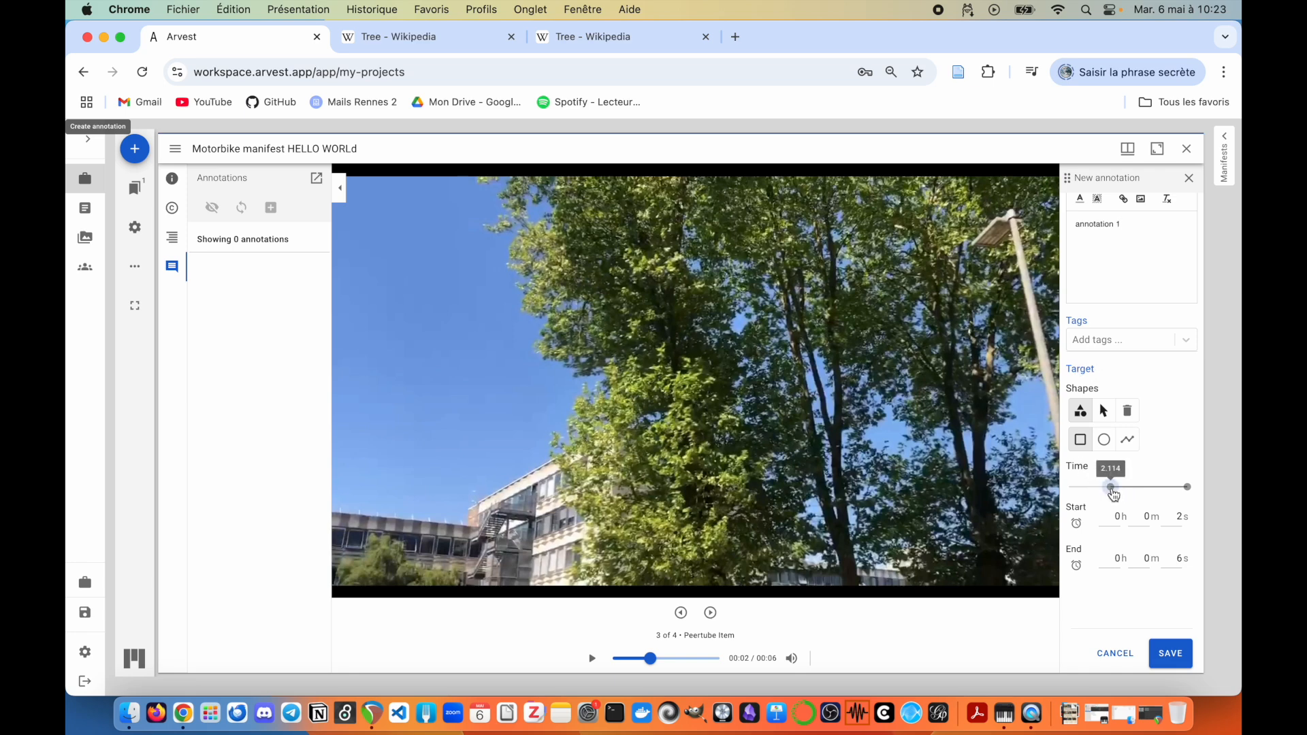
mouse_move(1189, 490)
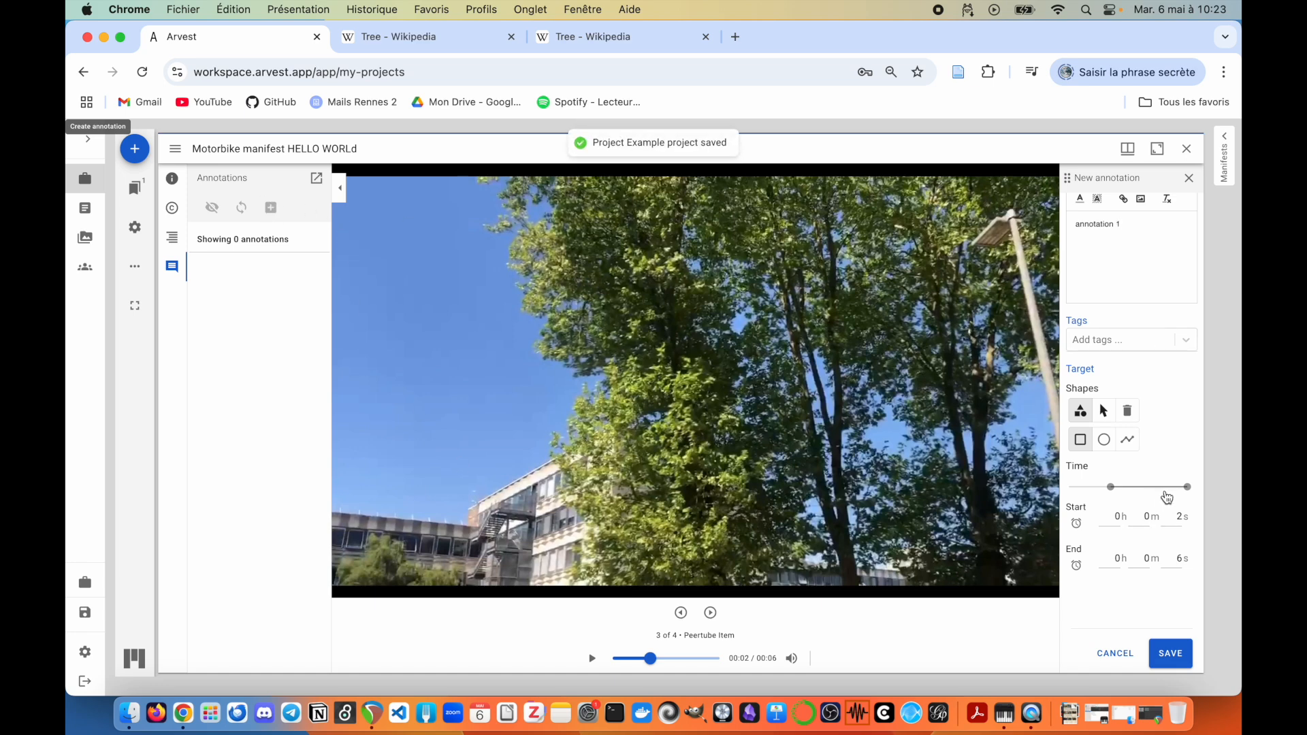
mouse_move(1110, 487)
left_mouse_down()
mouse_move(1088, 487)
mouse_move(1165, 487)
mouse_move(1110, 487)
left_mouse_up()
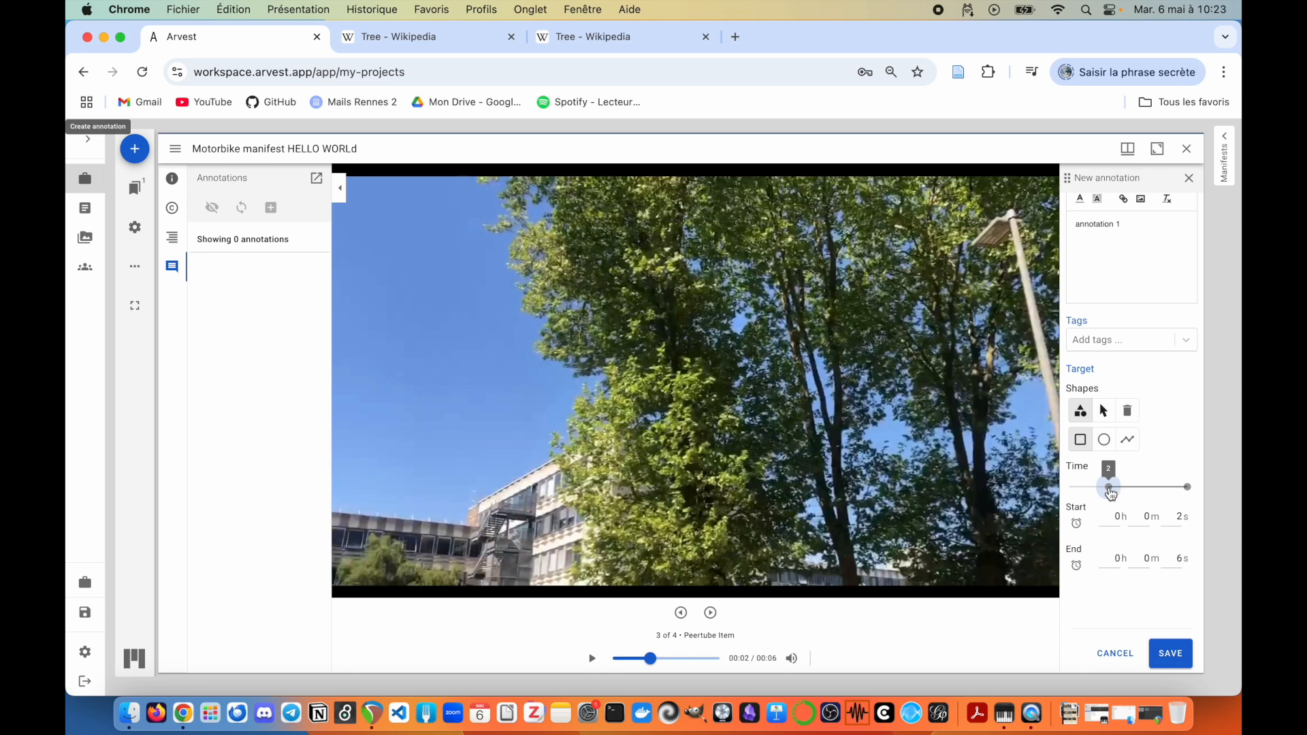
key("BackSpace")
left_click(1170, 512)
left_click_drag(1069, 487, 1131, 493)
type("5")
left_click(1108, 487)
left_click_drag(1108, 487, 1175, 494)
Step: Move the video to 4 s, set the note's start time from the current playback position, and save the annotation
left_click_drag(652, 664, 701, 662)
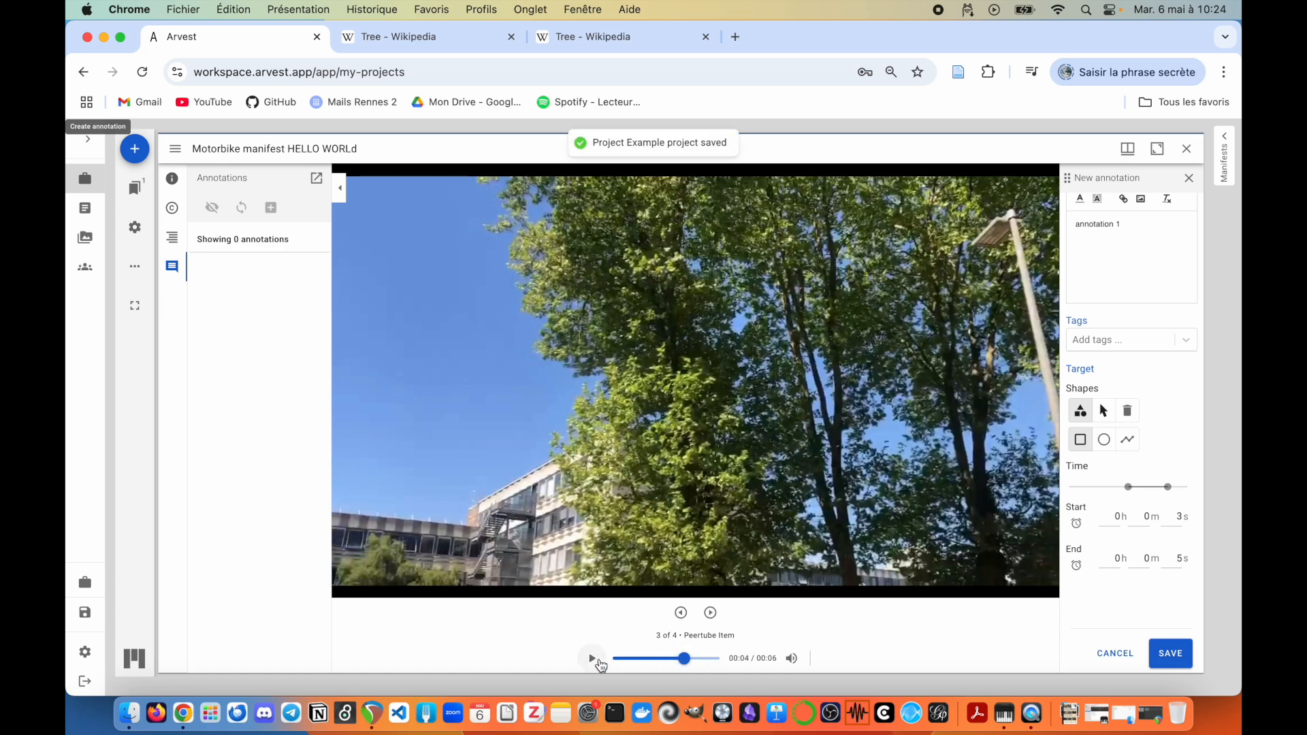
left_click(591, 658)
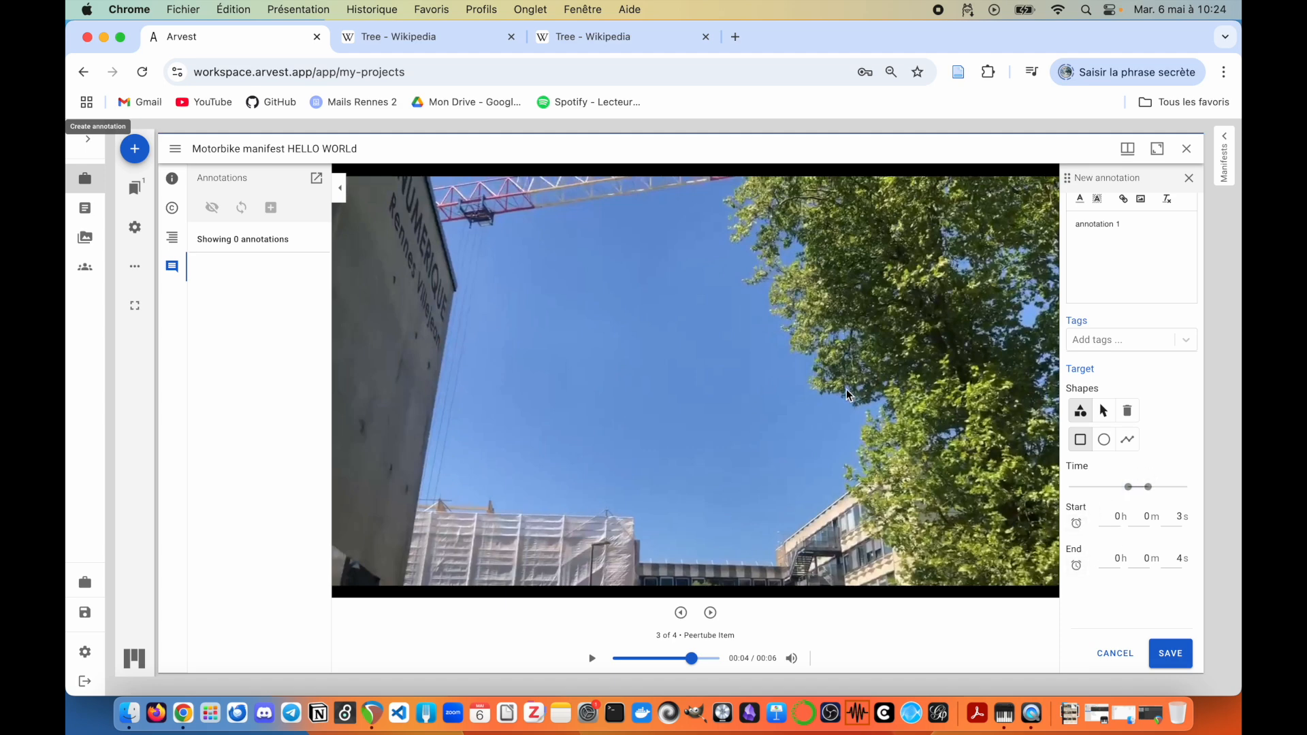
left_click(1076, 524)
left_click(1170, 653)
Step: Check the timing of annotation 1 by rewinding the video to 1 s and selecting the annotation again
left_click(217, 341)
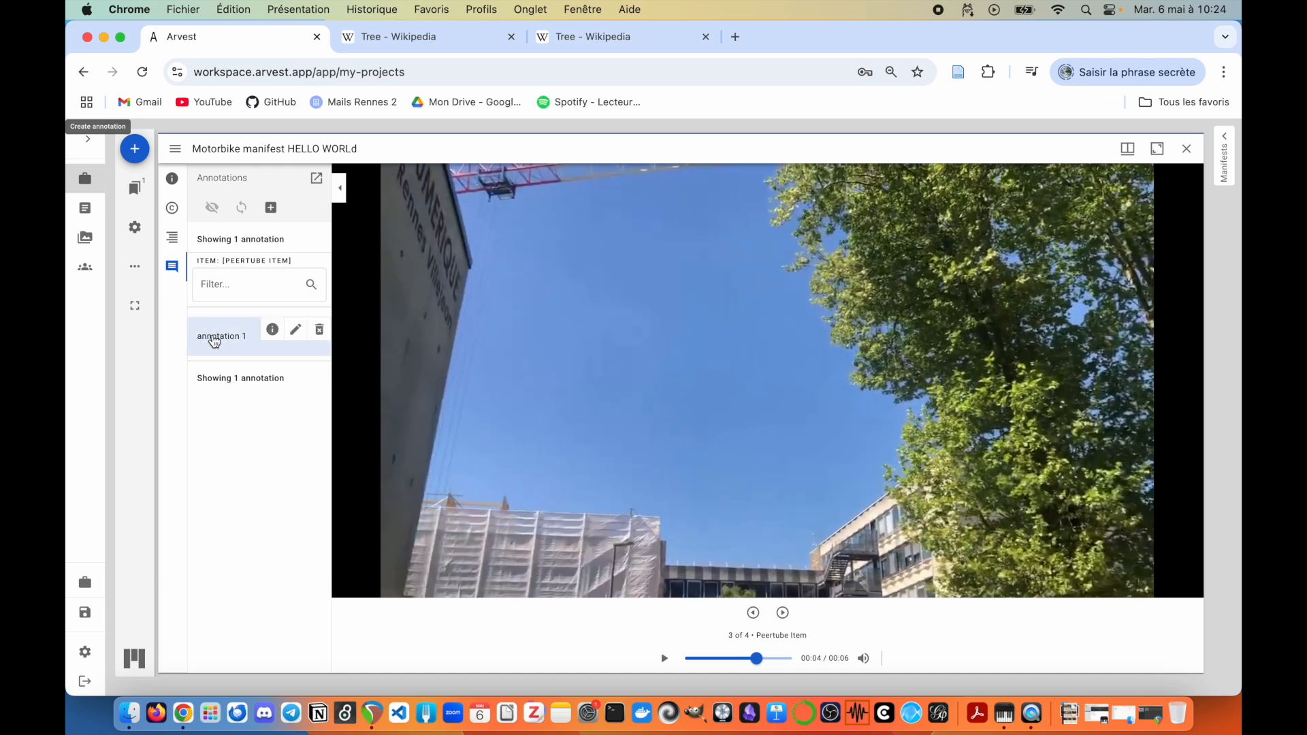
left_click_drag(757, 660, 701, 659)
left_click(665, 658)
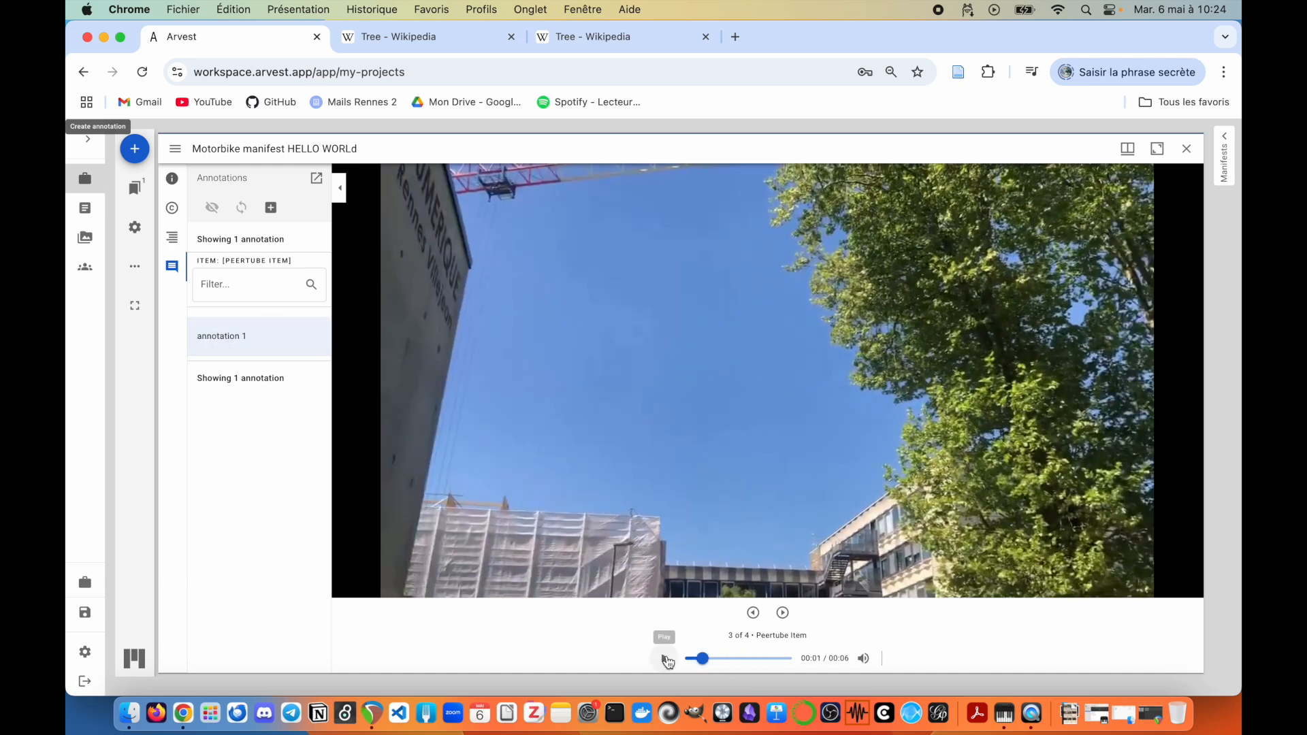
left_click(235, 345)
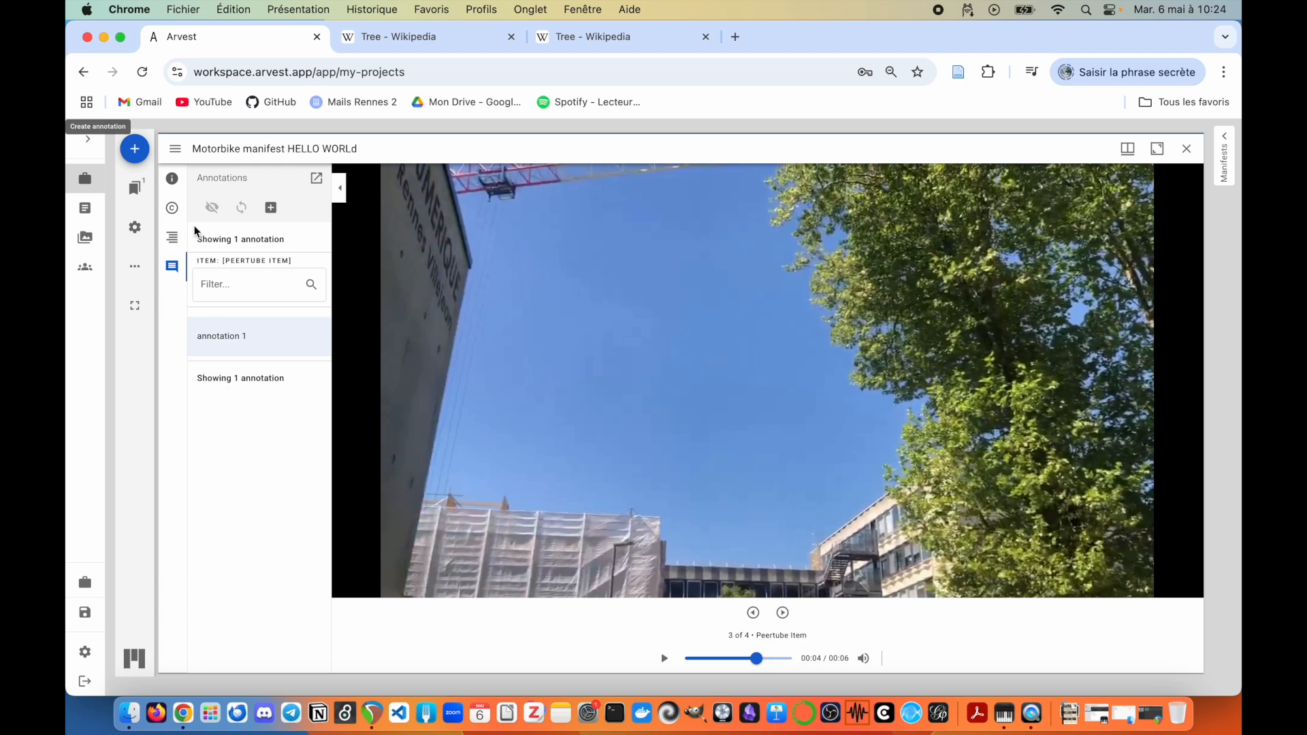
Step: Start an Image annotation on the video, then open the ash tree picture from Wikipedia's Tree article separately and copy its address
left_click(271, 207)
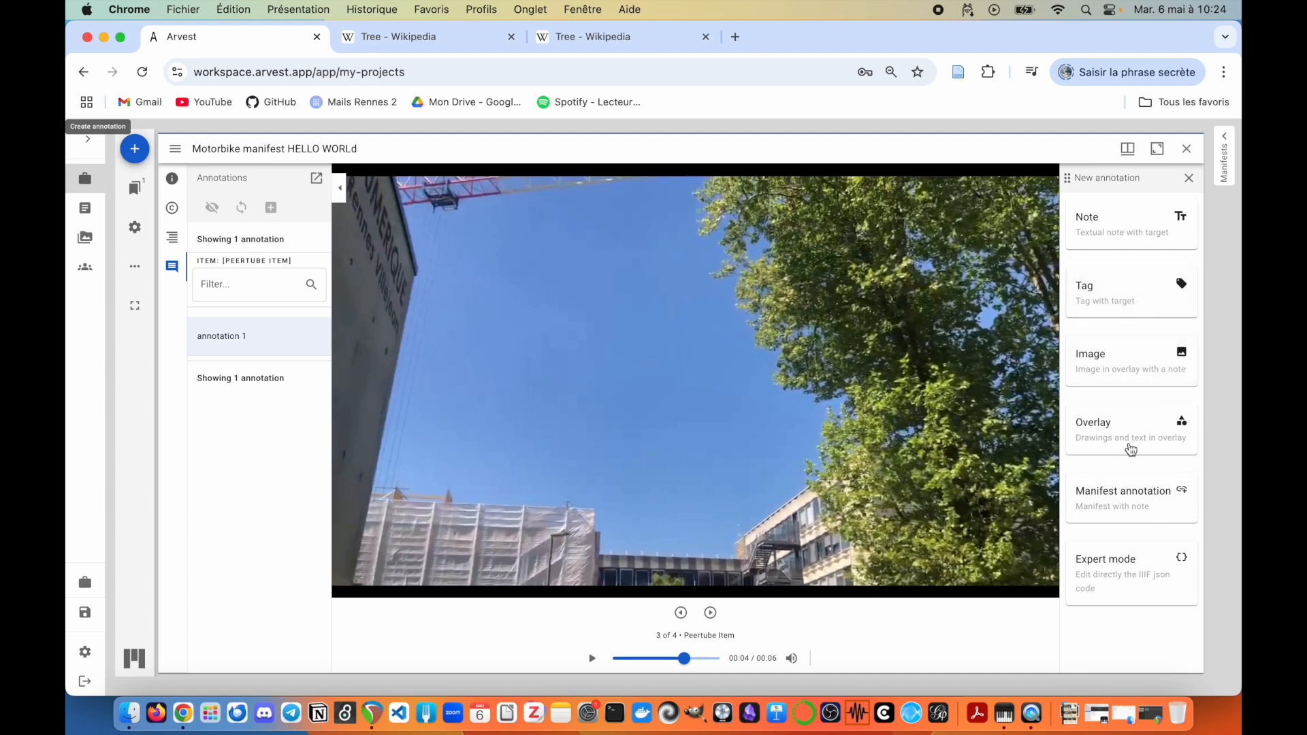
left_click(1113, 364)
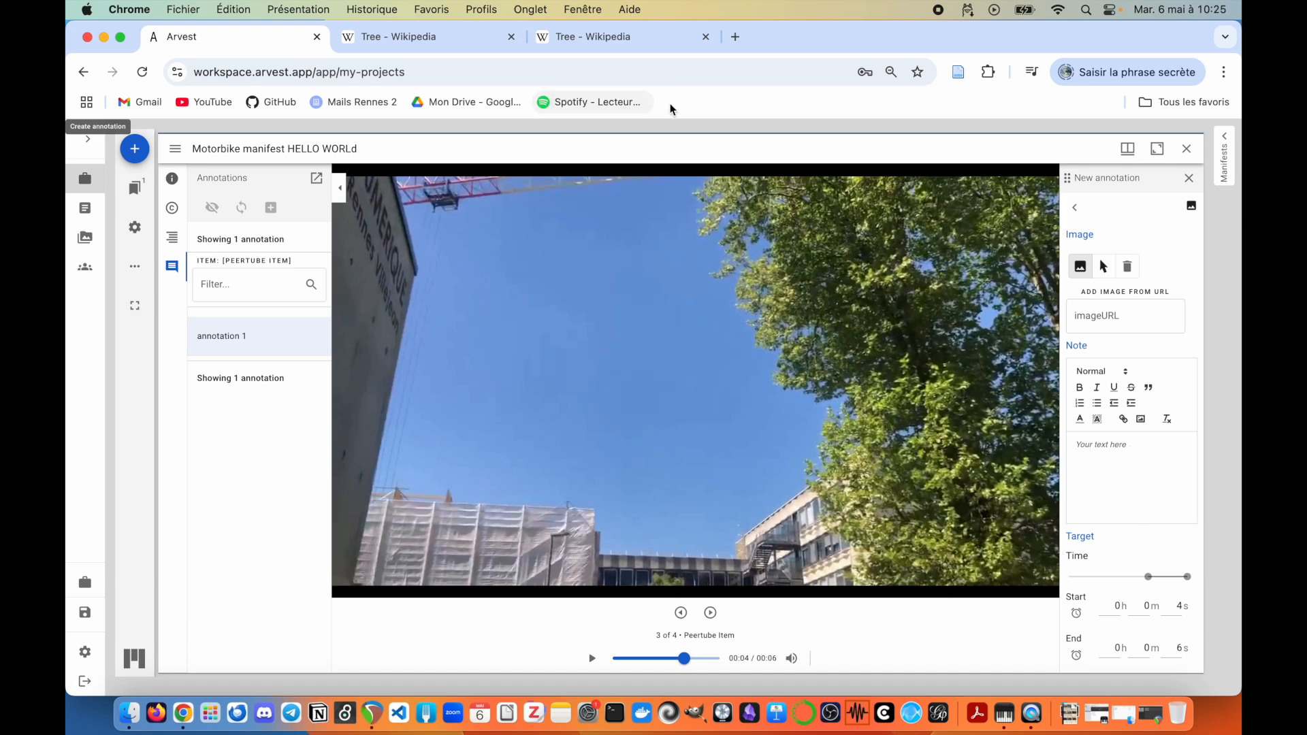
left_click(596, 36)
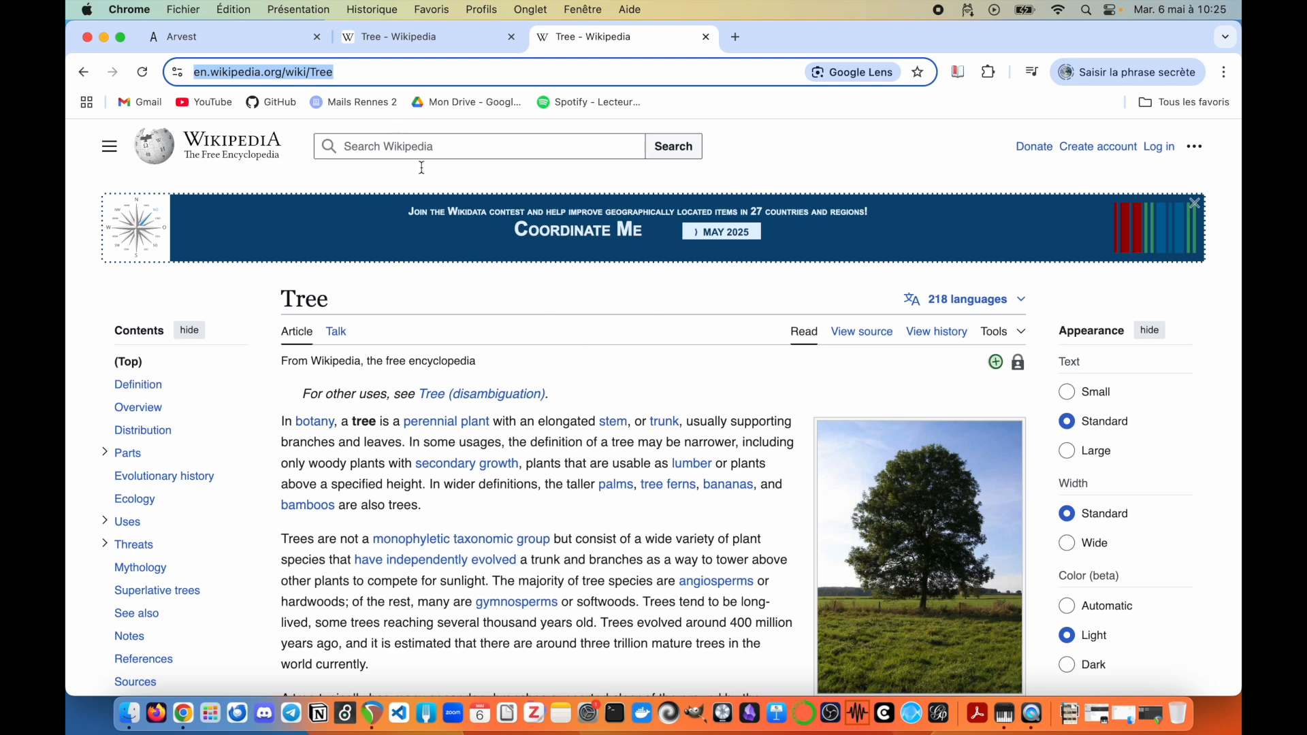
scroll(627, 436, "down", 3)
right_click(923, 427)
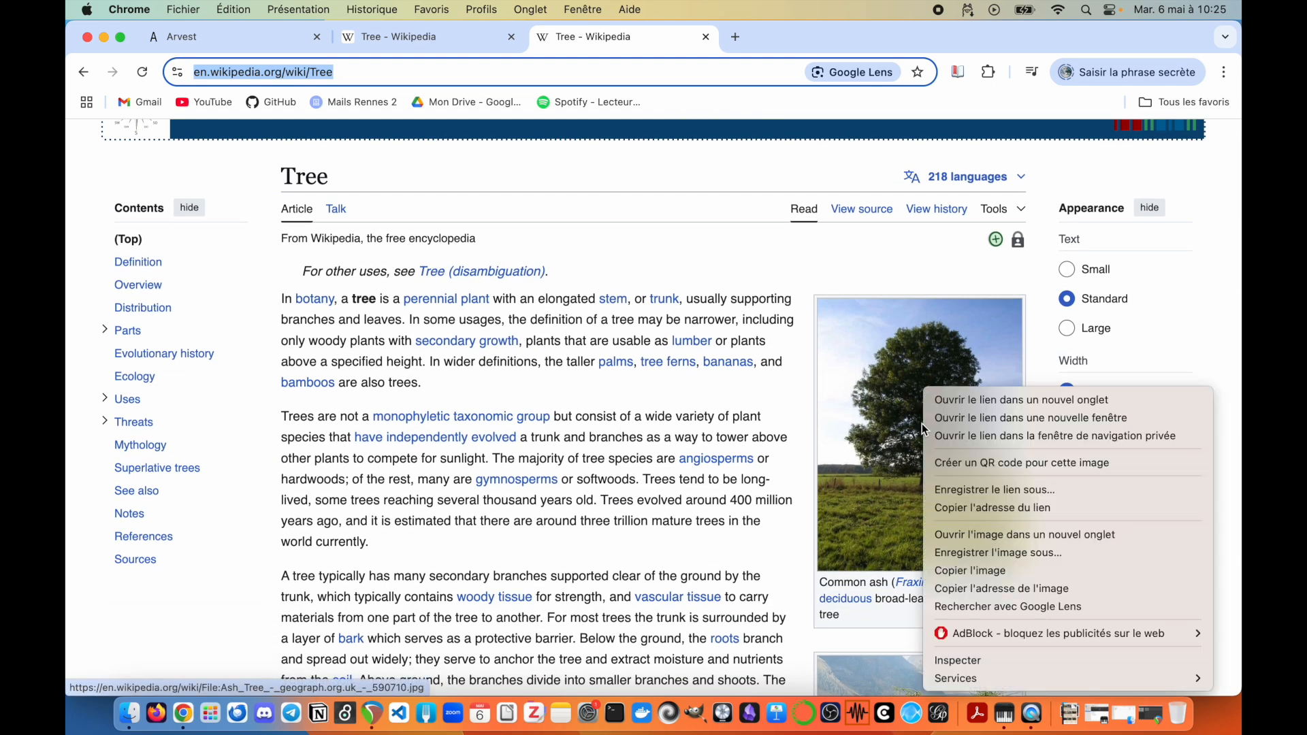
left_click(1055, 536)
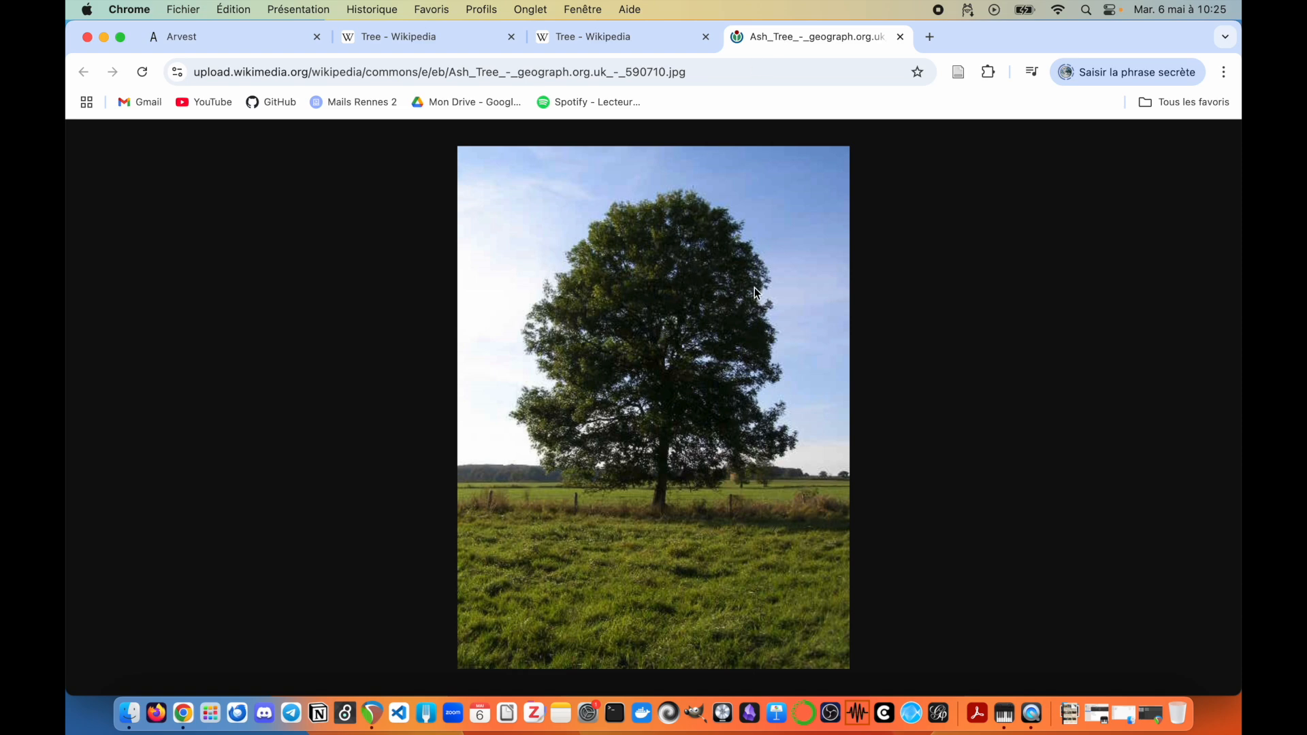
left_click(725, 74)
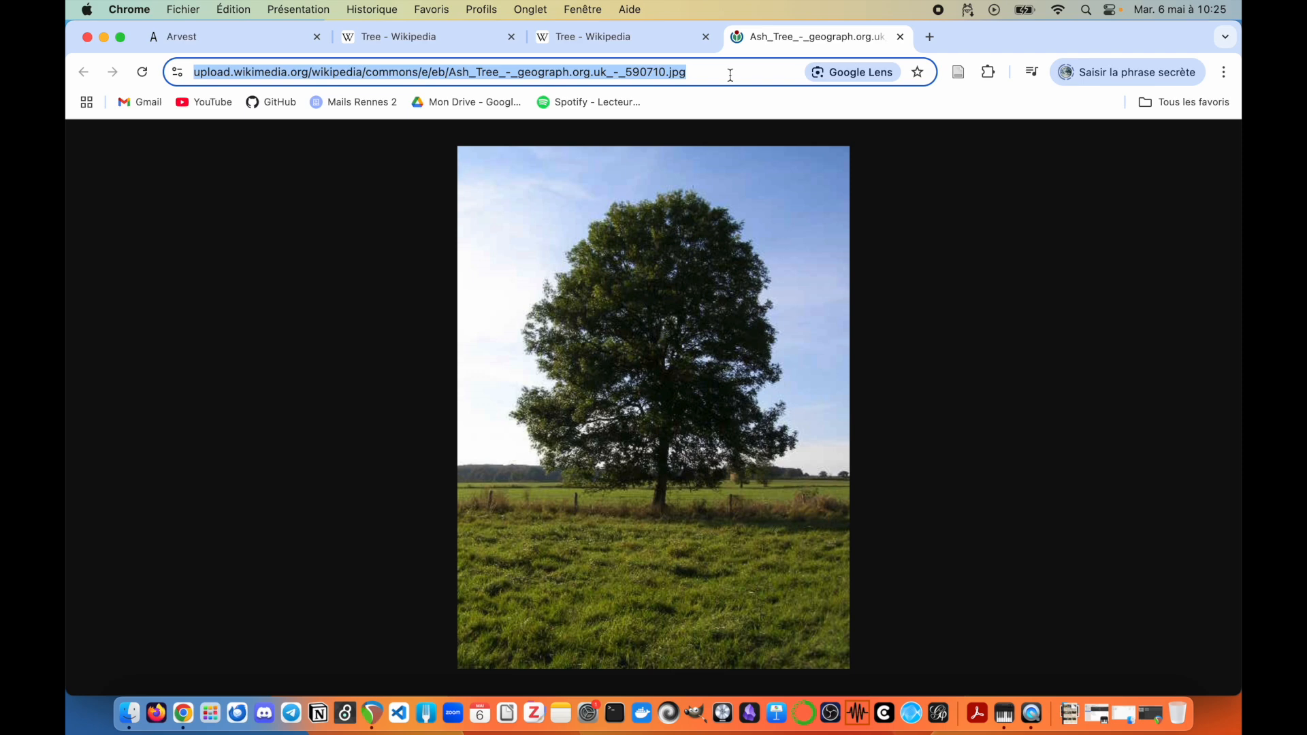
Step: Return to Arvest, paste the copied ash tree address as the image URL, and add the picture to the video
left_click(229, 40)
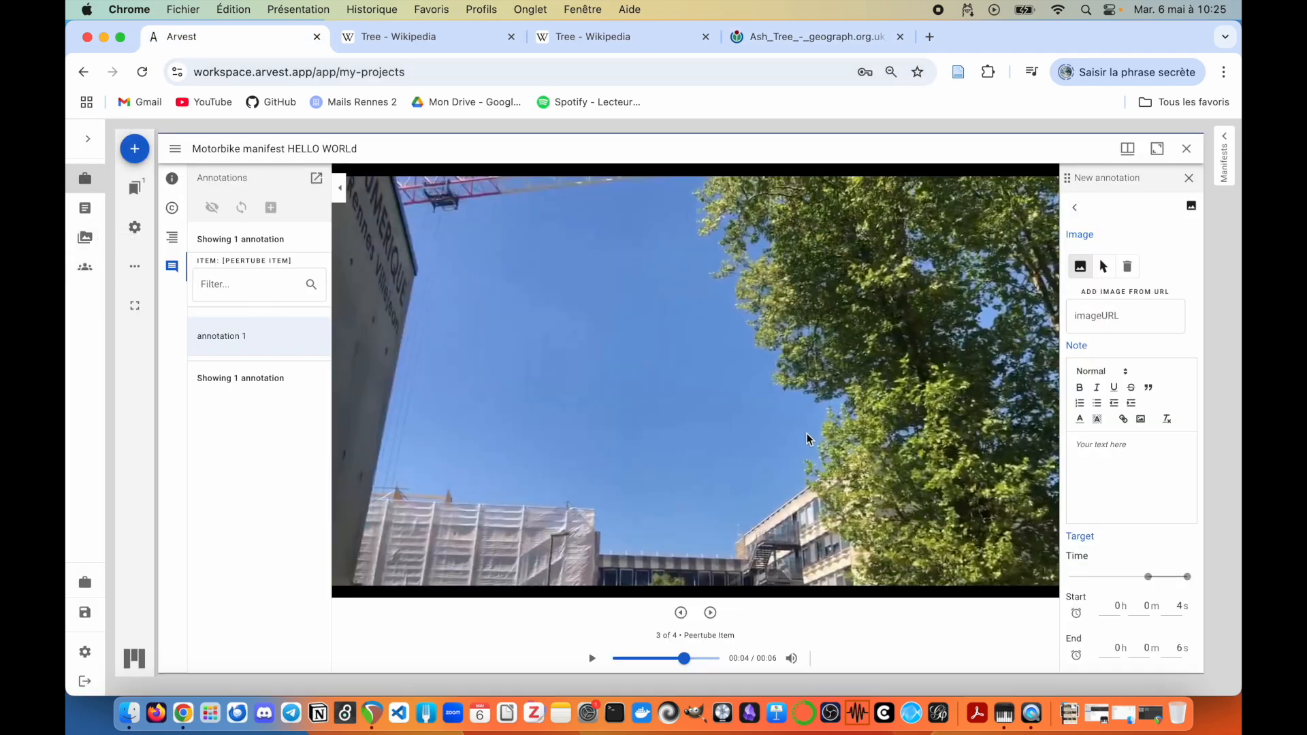
left_click(1112, 319)
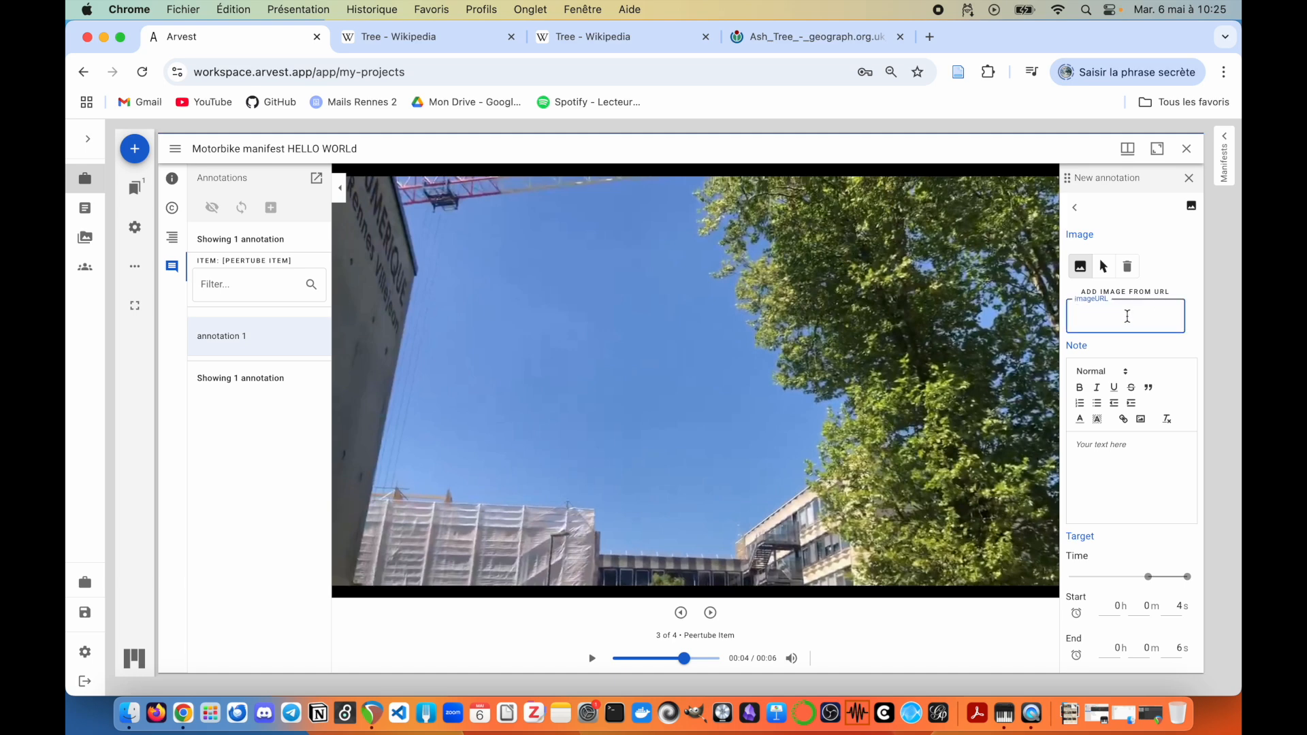
key("super+v")
left_click(1133, 434)
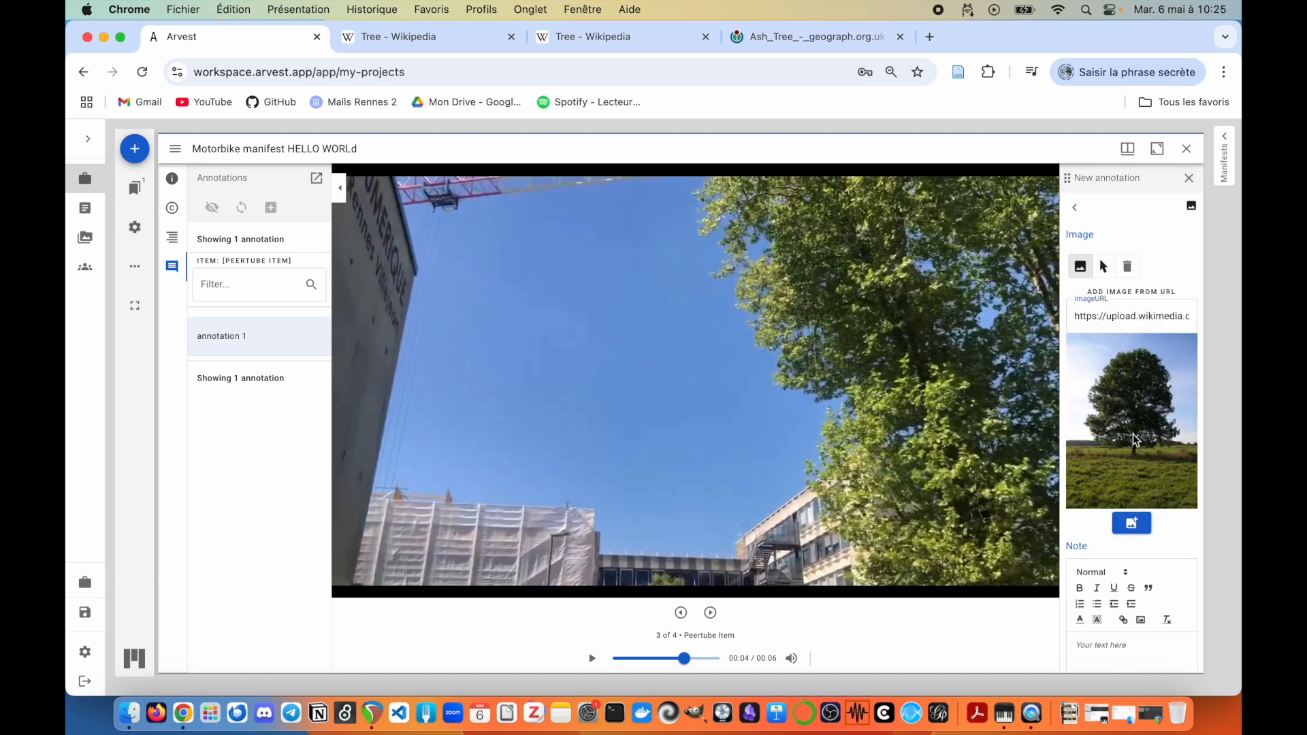
left_click(1133, 524)
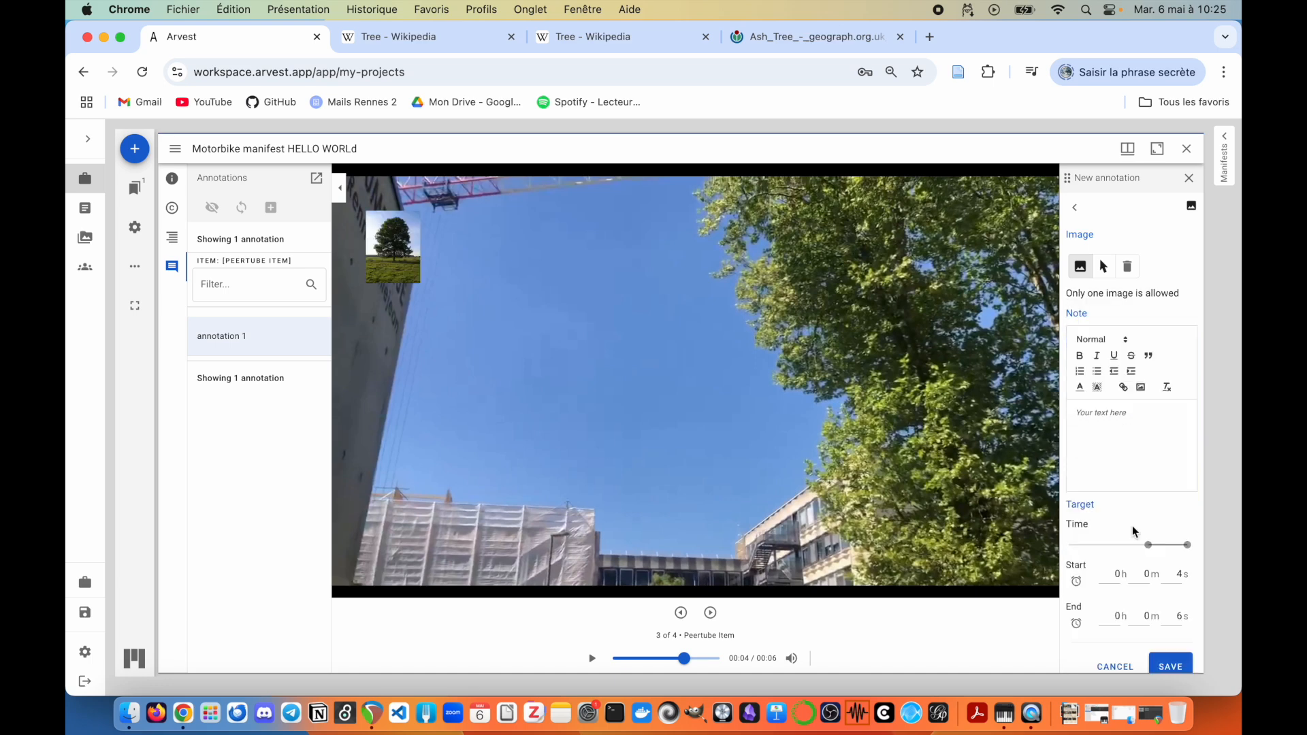
Step: Enlarge the tree picture and position it over the right-hand part of the video, filling the frame's full height
left_click(1103, 267)
left_click_drag(389, 257, 867, 506)
left_click_drag(710, 438, 963, 399)
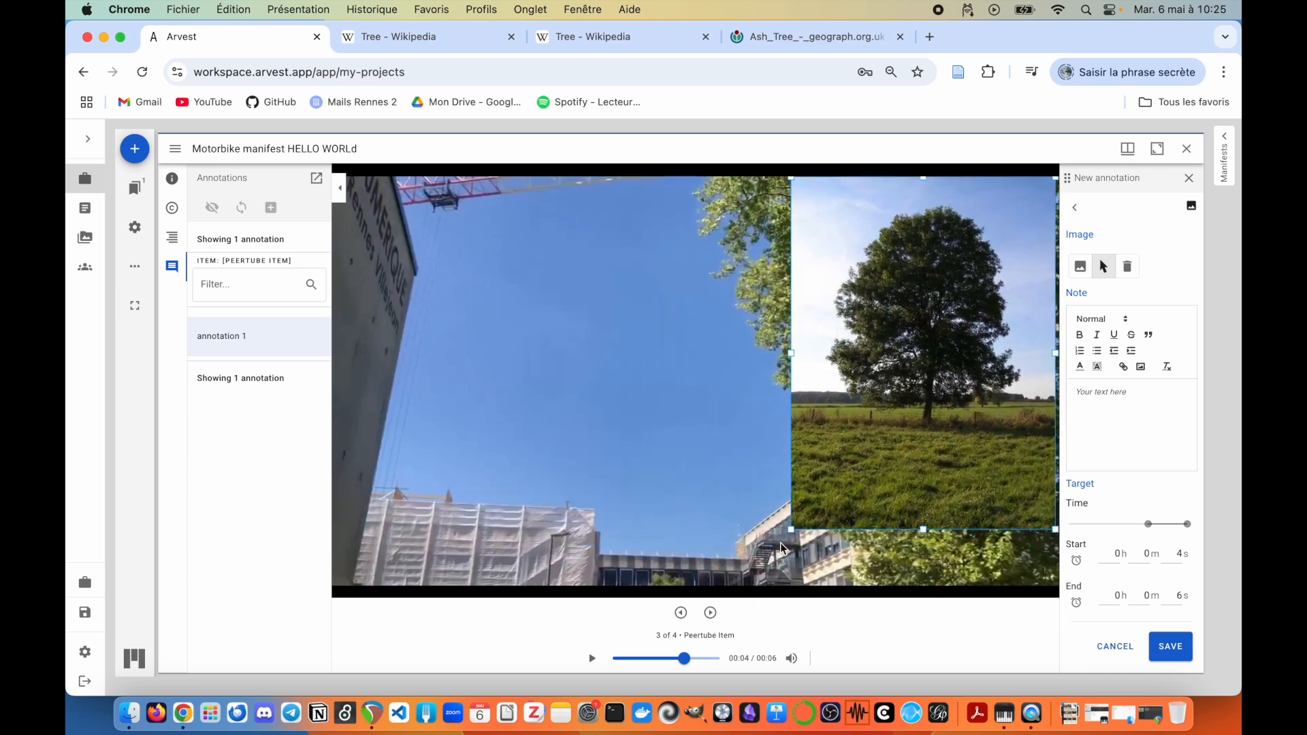
left_click_drag(791, 529, 708, 541)
mouse_move(914, 432)
left_mouse_down()
mouse_move(900, 430)
mouse_move(919, 434)
left_mouse_up()
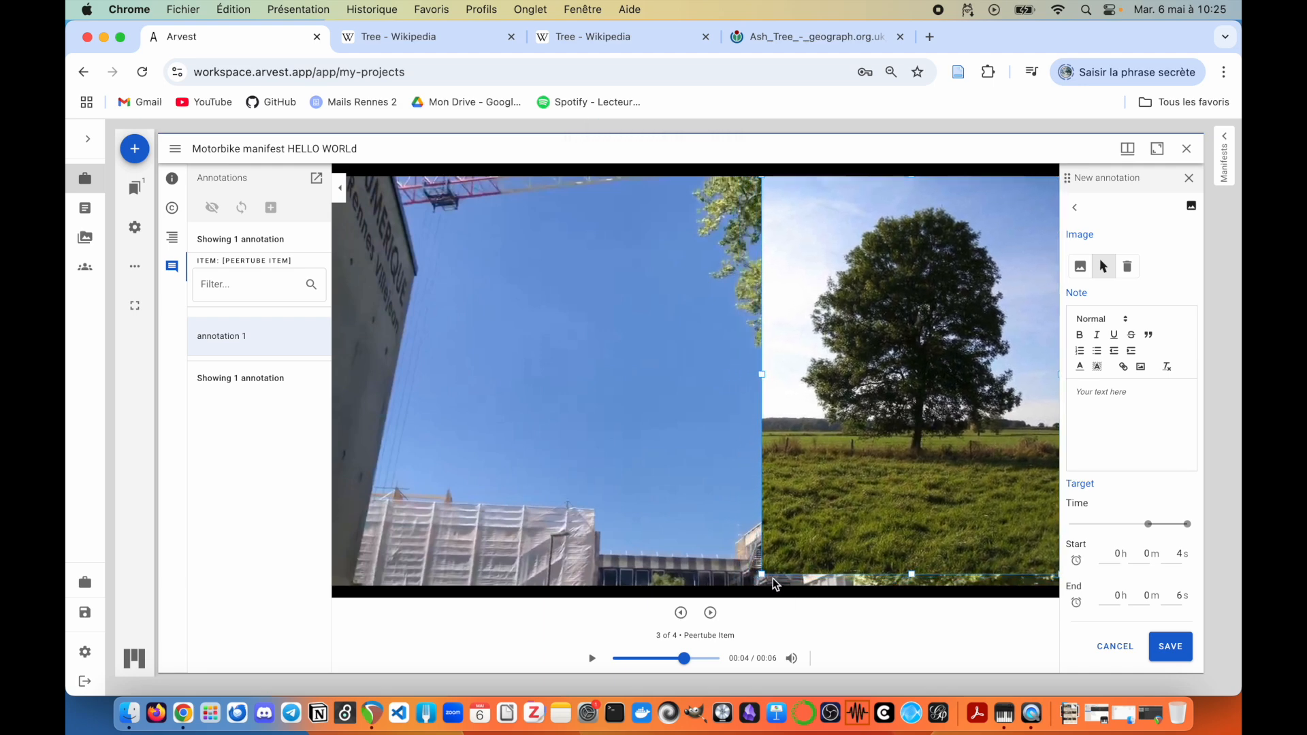
left_click_drag(763, 571, 741, 587)
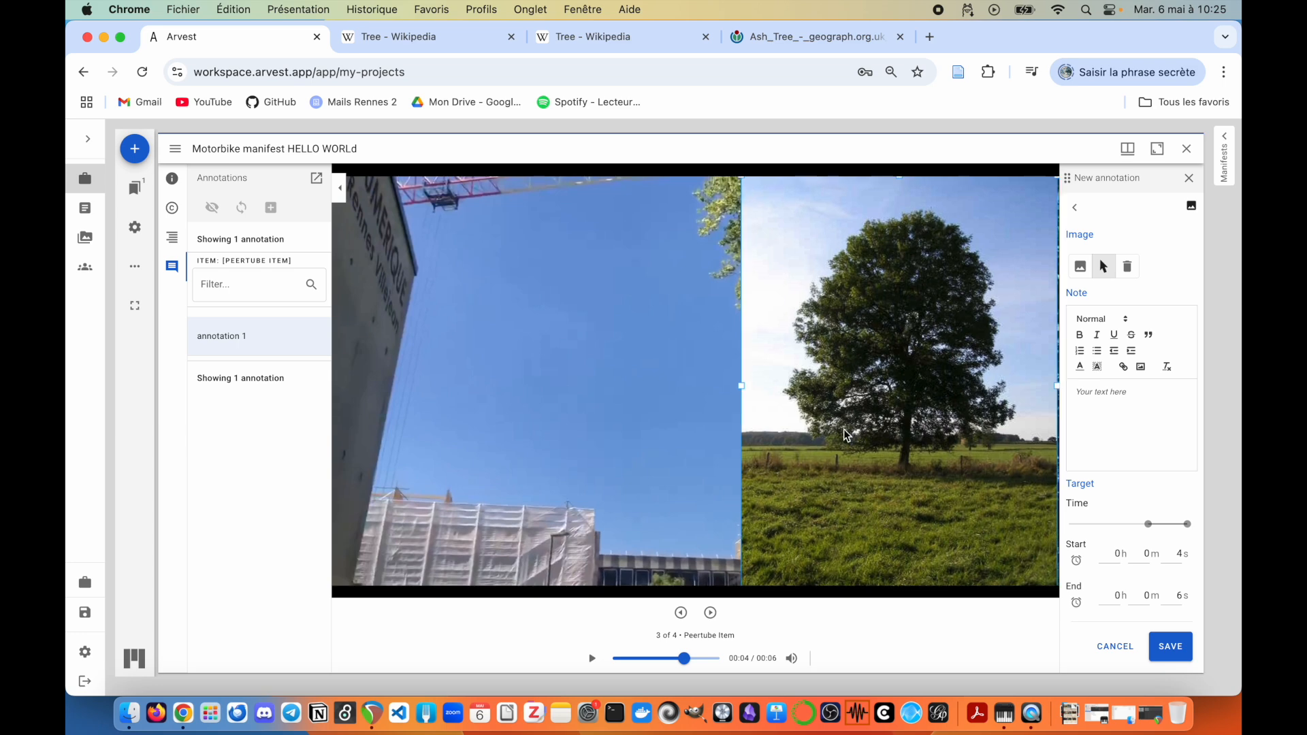
left_click_drag(847, 425, 853, 423)
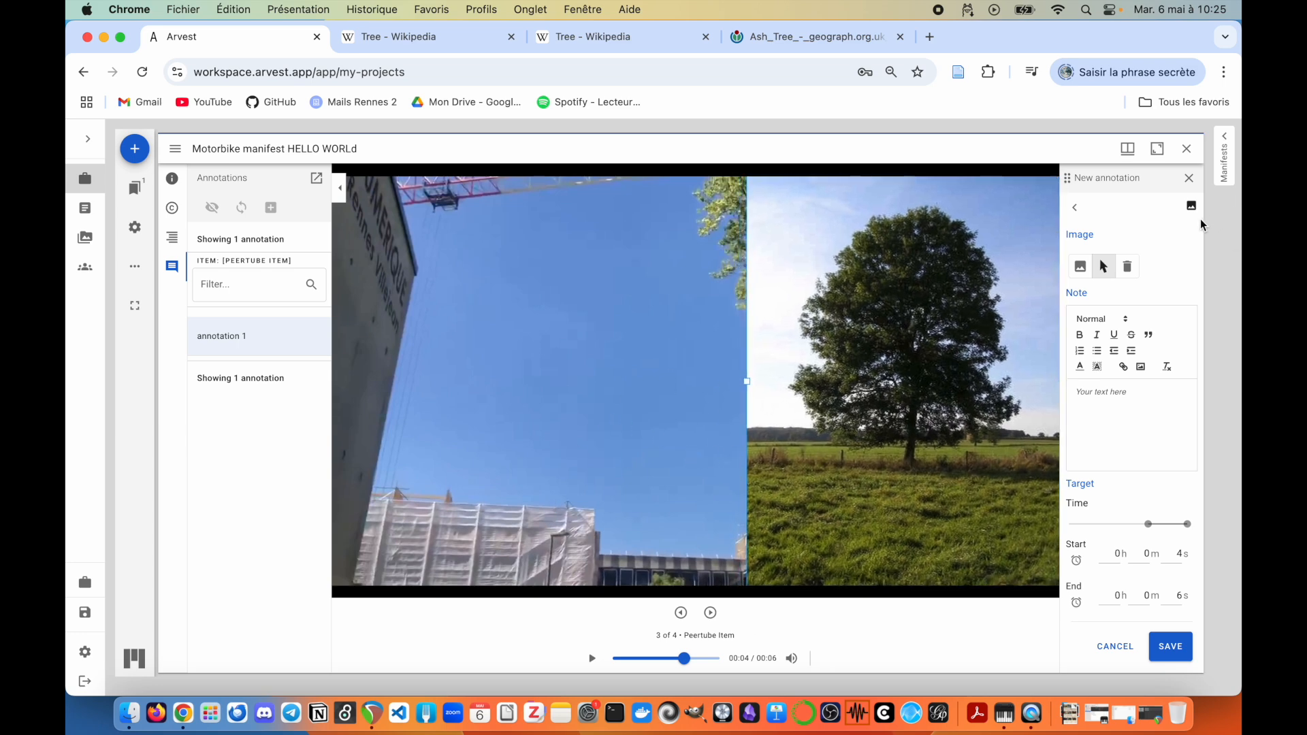
Step: Enter the note text "A tree in a field" for the image annotation and save it
left_click(1088, 268)
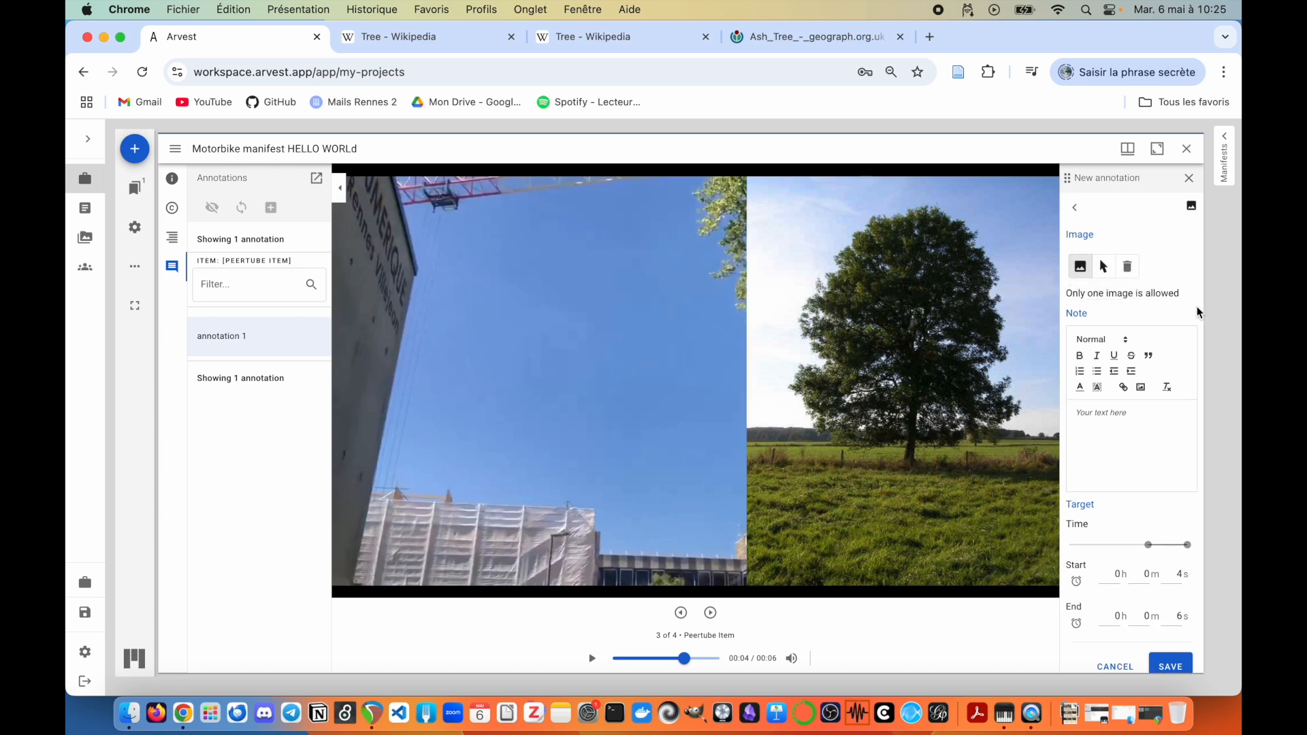
left_click(1110, 421)
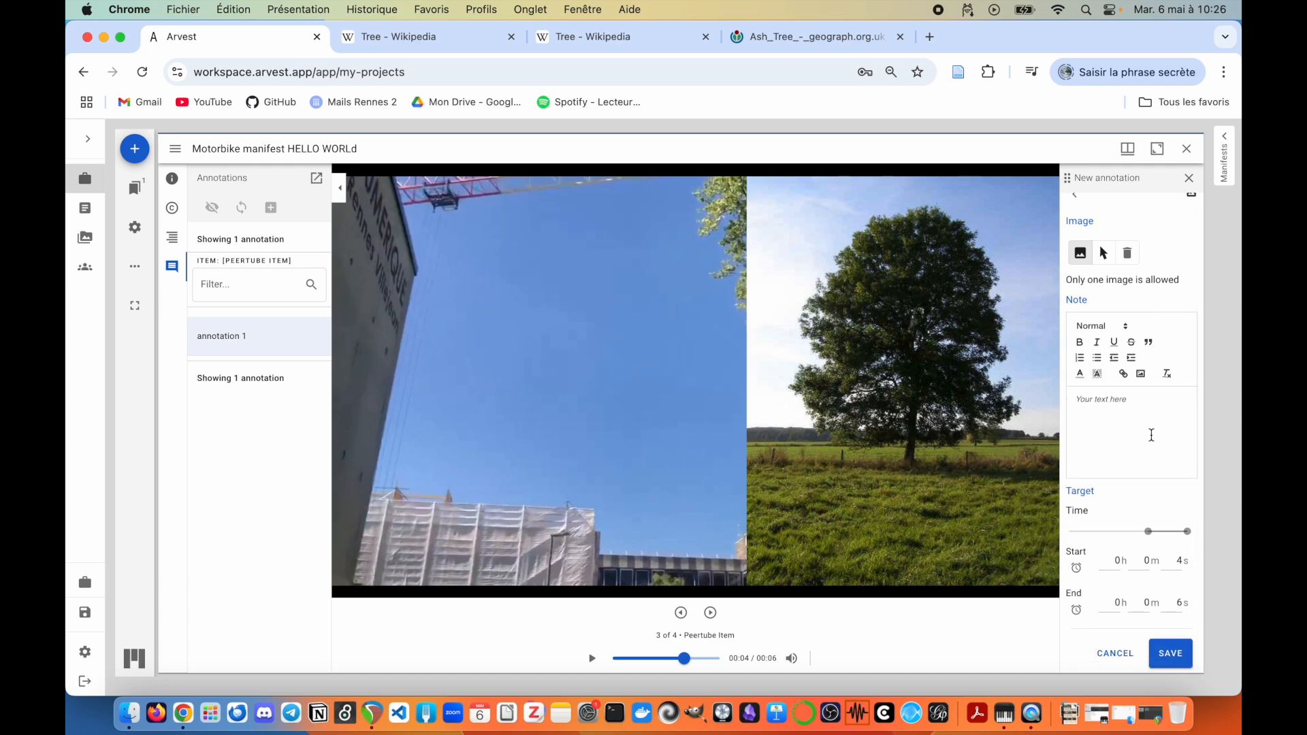
type("A tree in a field")
left_click_drag(1141, 395, 1072, 401)
left_click(1126, 416)
left_click(1168, 653)
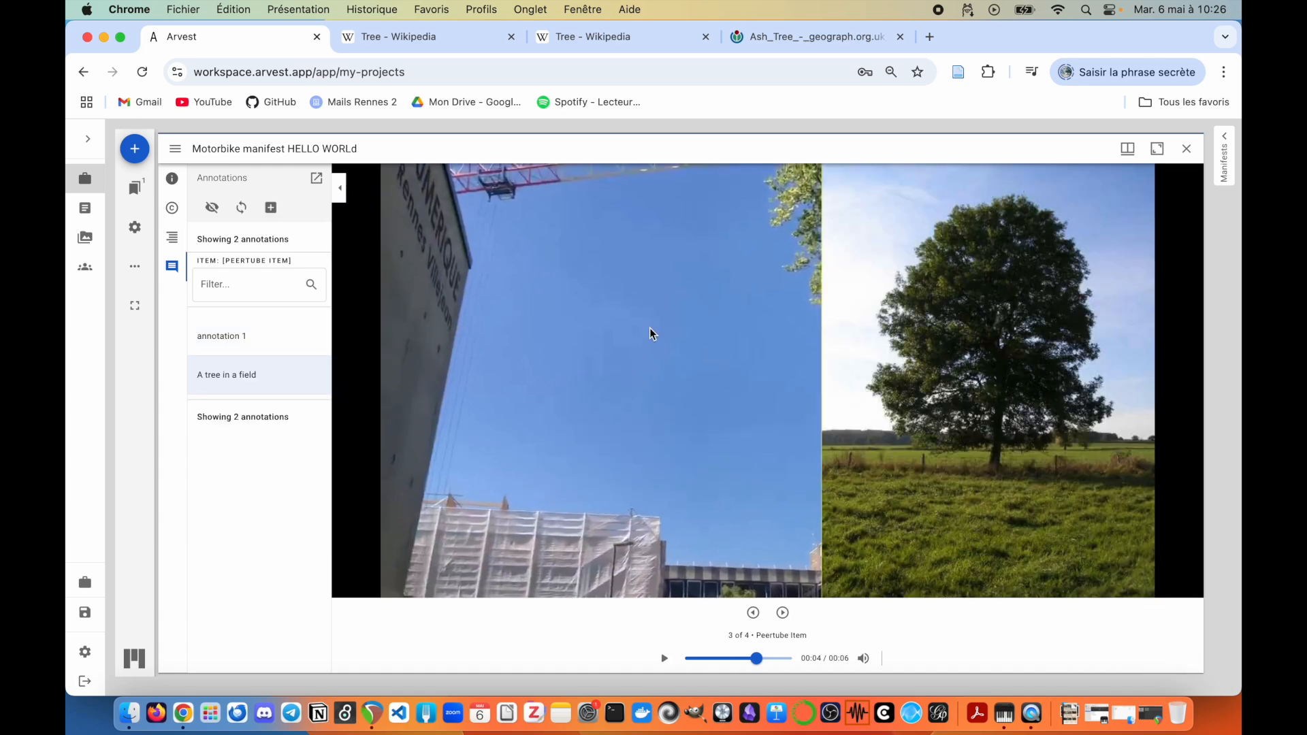
Step: Check when the tree image overlay appears by playing the video, reselecting "A tree in a field", and replaying from the start
left_click(664, 658)
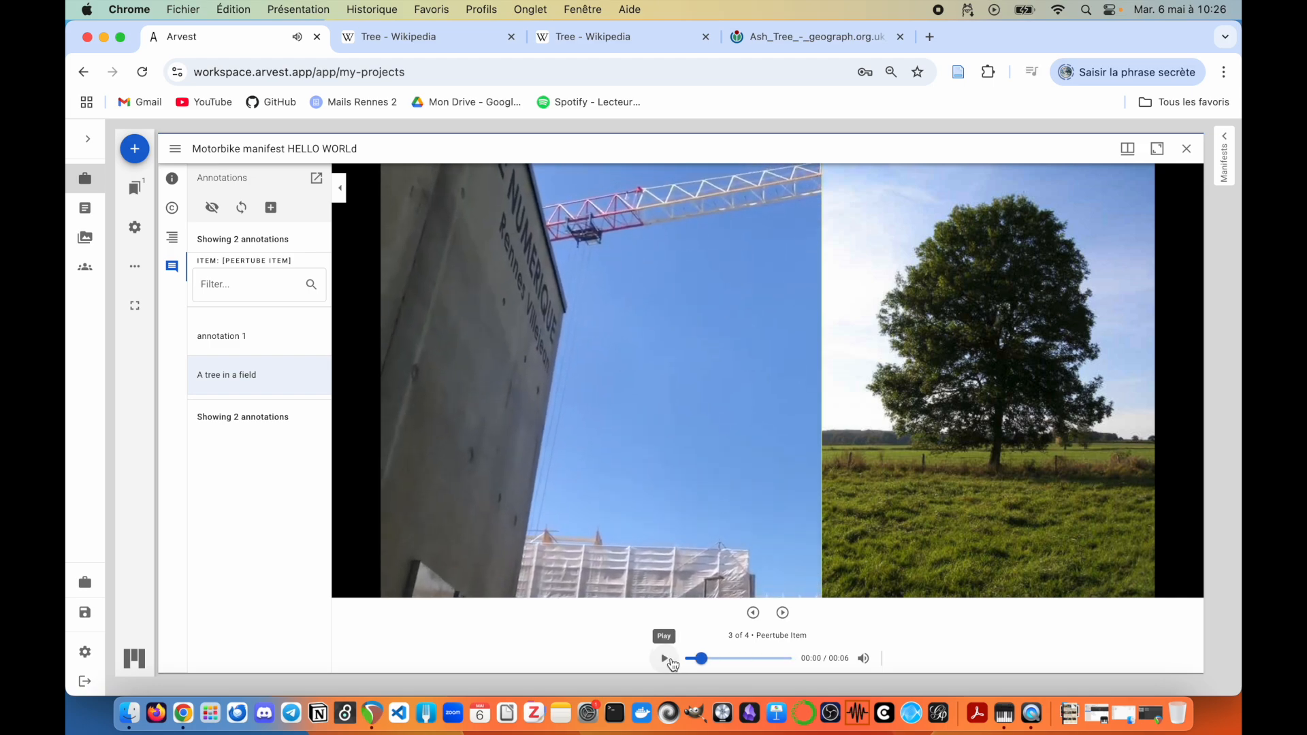
left_click(666, 659)
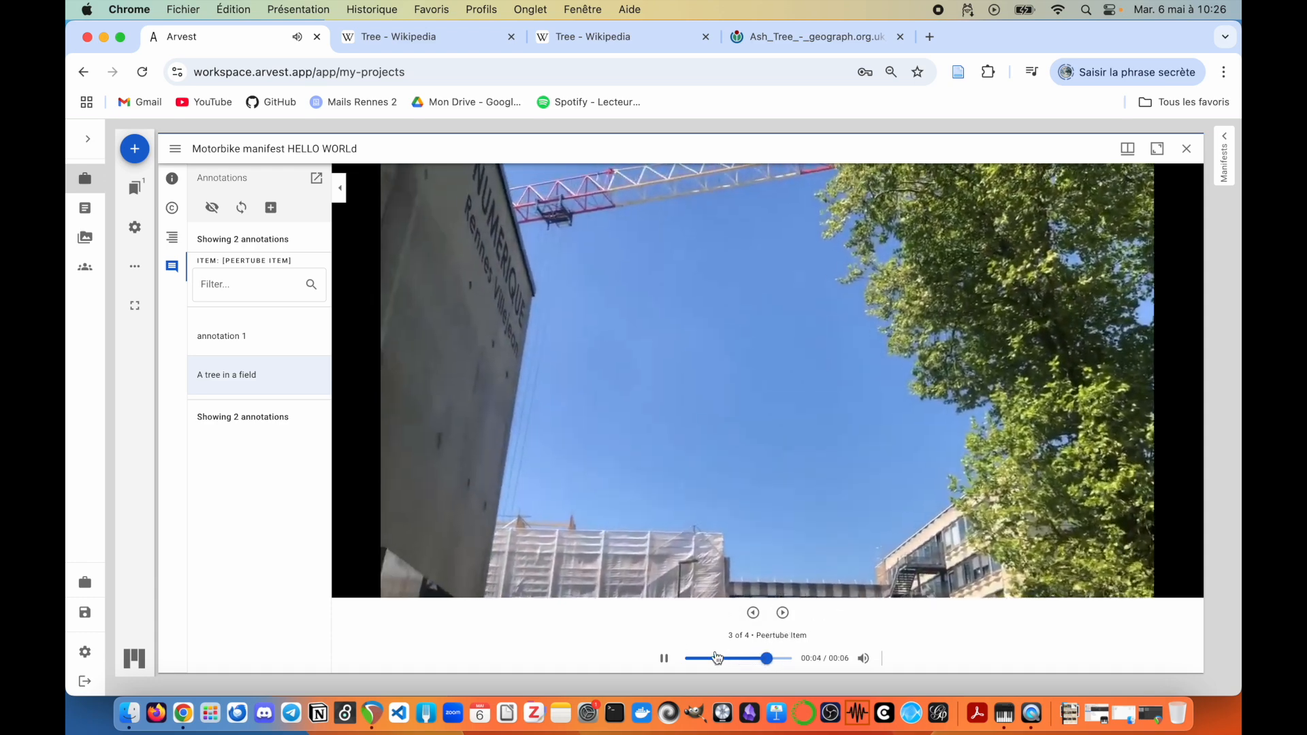
left_click(258, 385)
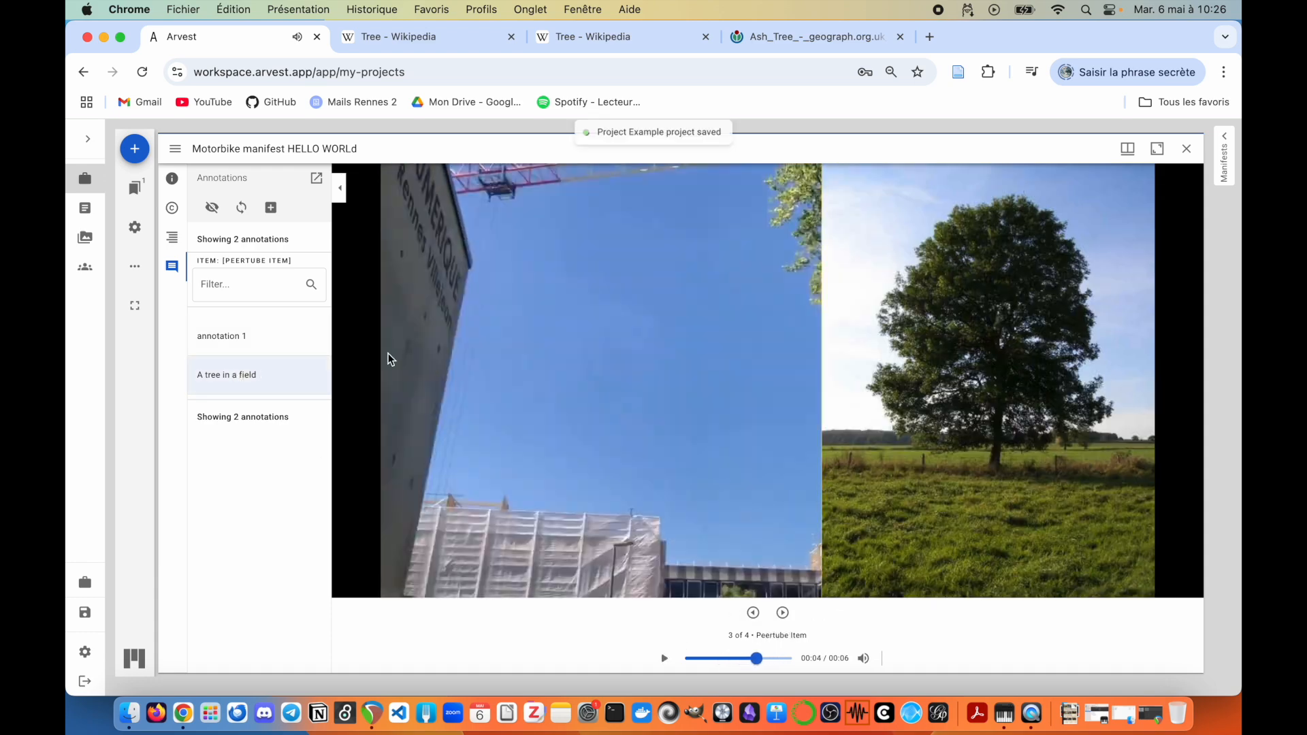
left_click_drag(755, 658, 686, 658)
left_click(663, 658)
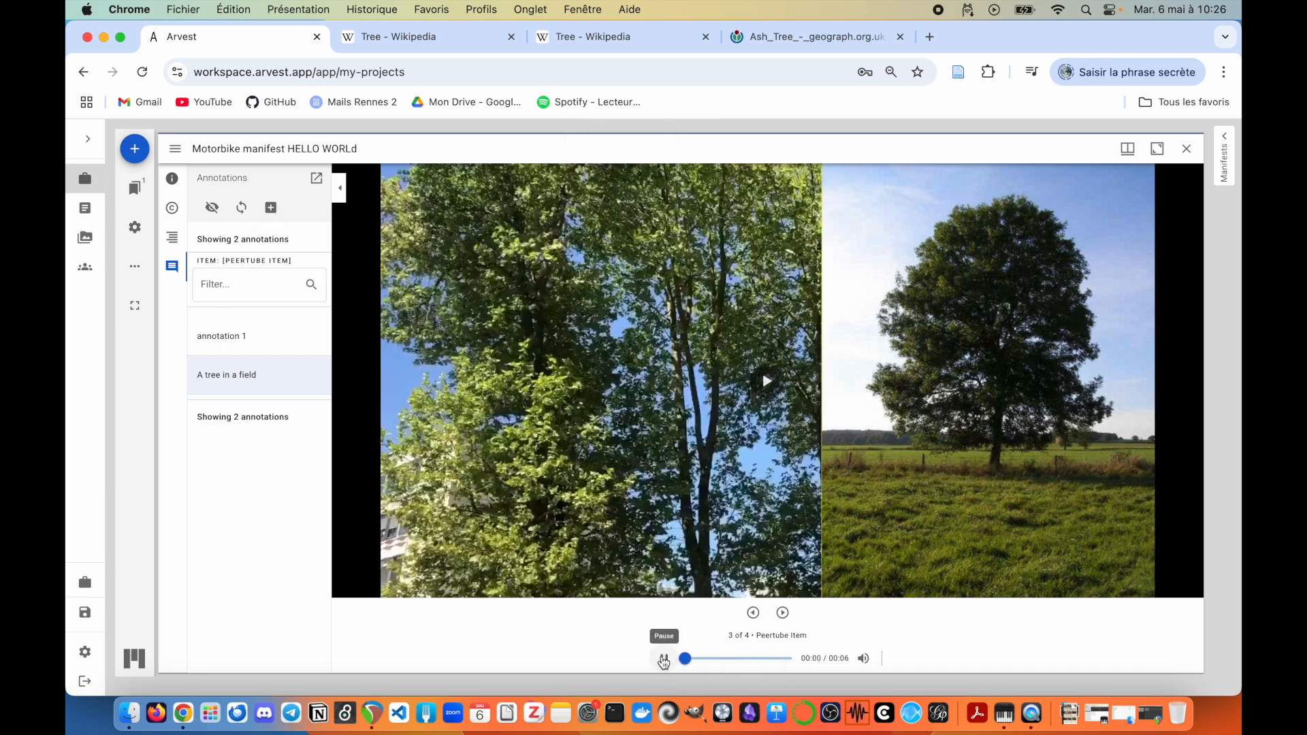
left_click(663, 658)
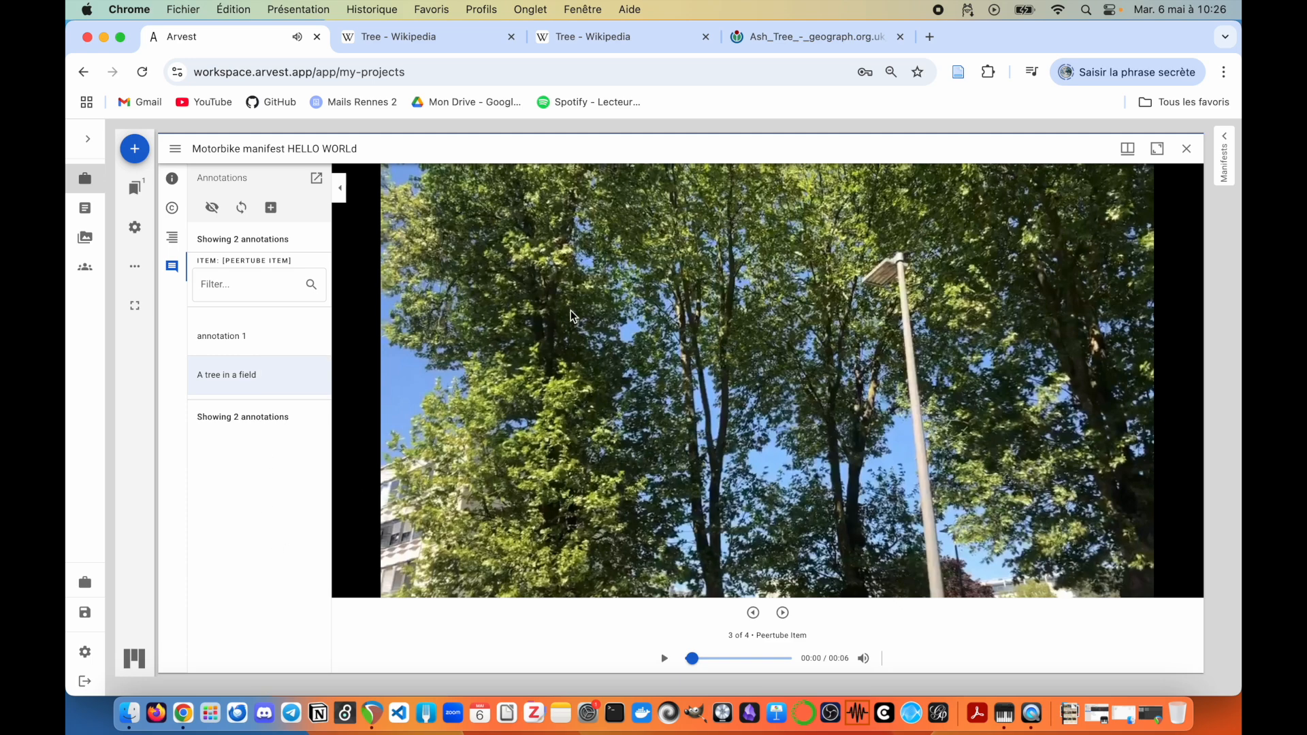
Step: Start an Overlay annotation, choose a brighter blue line colour, and draw a rectangle over the trees left of the video's centre
left_click(273, 209)
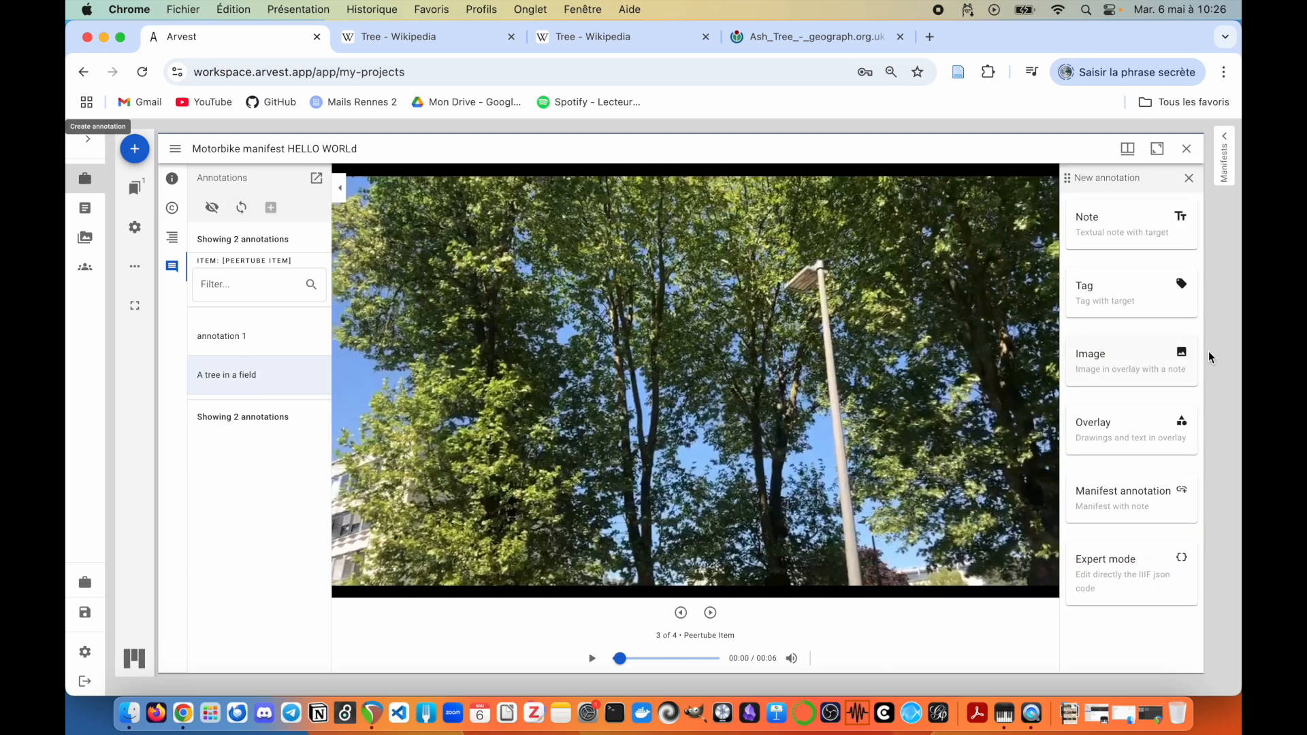
left_click(1133, 437)
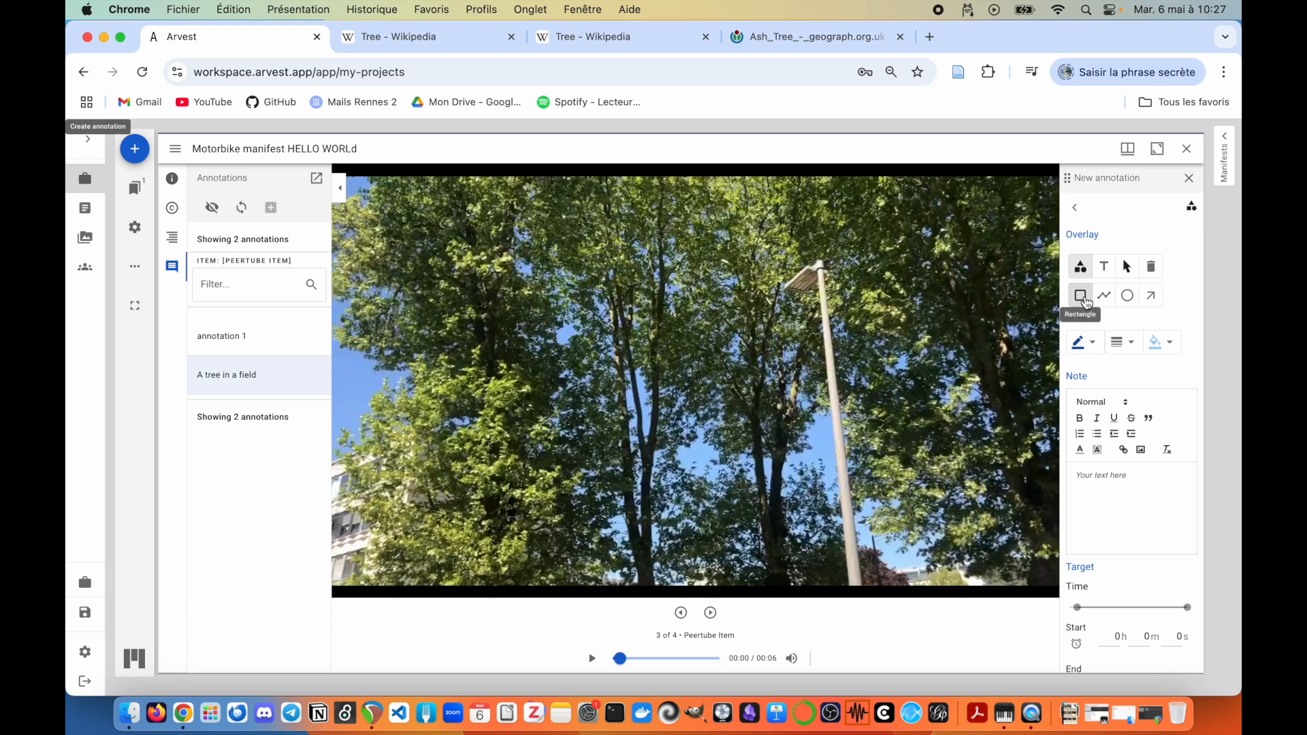
left_click(1097, 346)
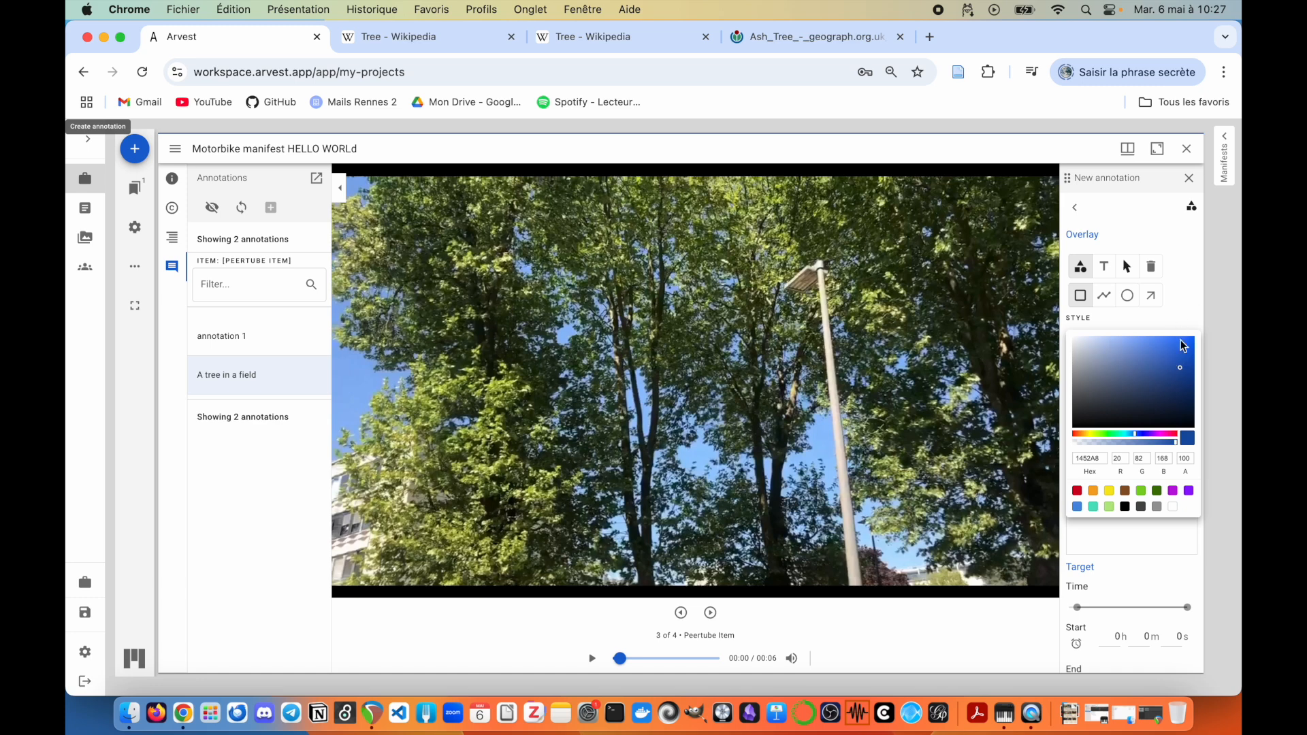
left_click_drag(1178, 354, 1193, 342)
left_click(1180, 311)
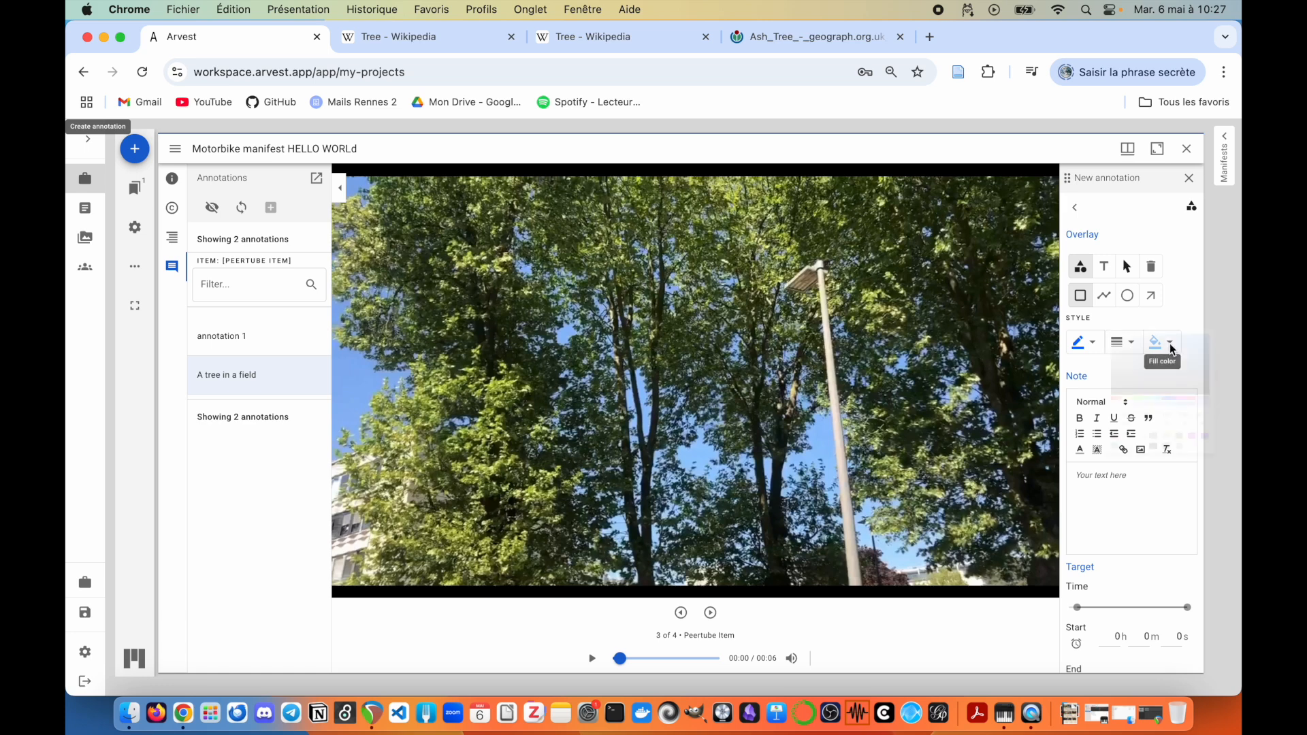
left_click(1159, 342)
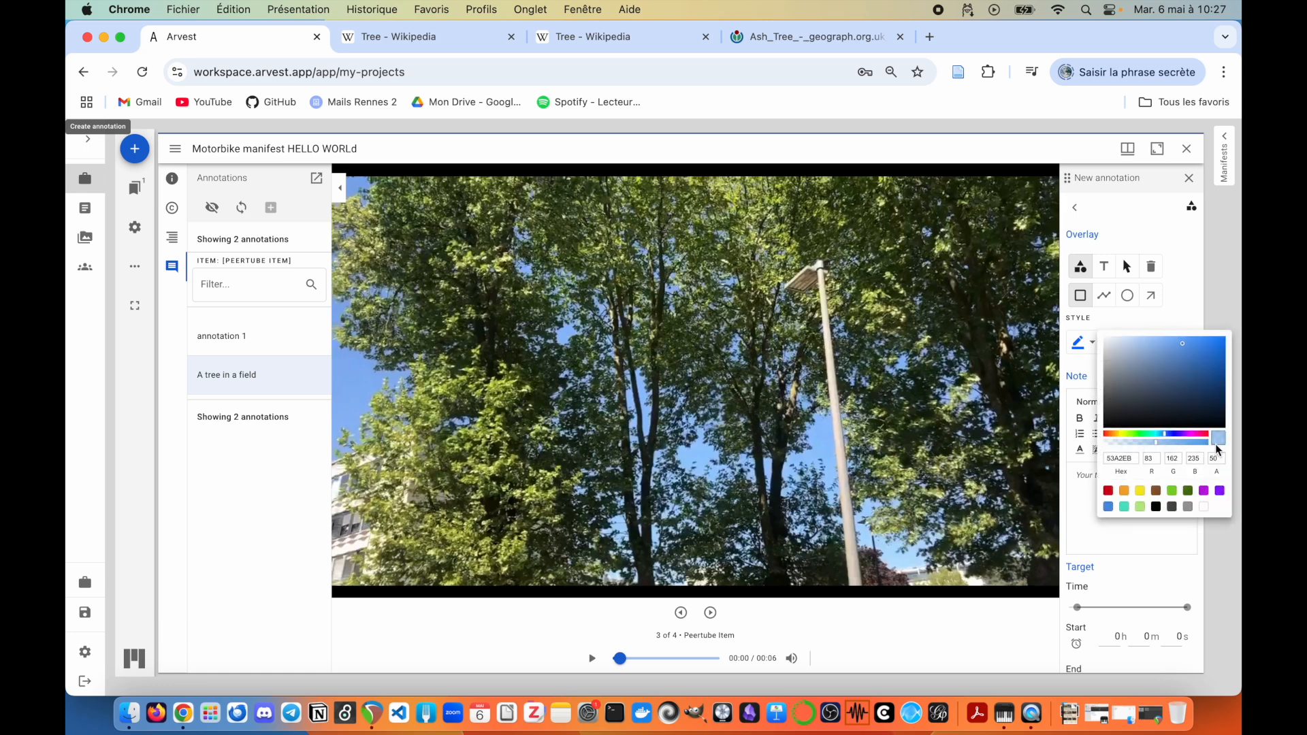
left_click(1177, 298)
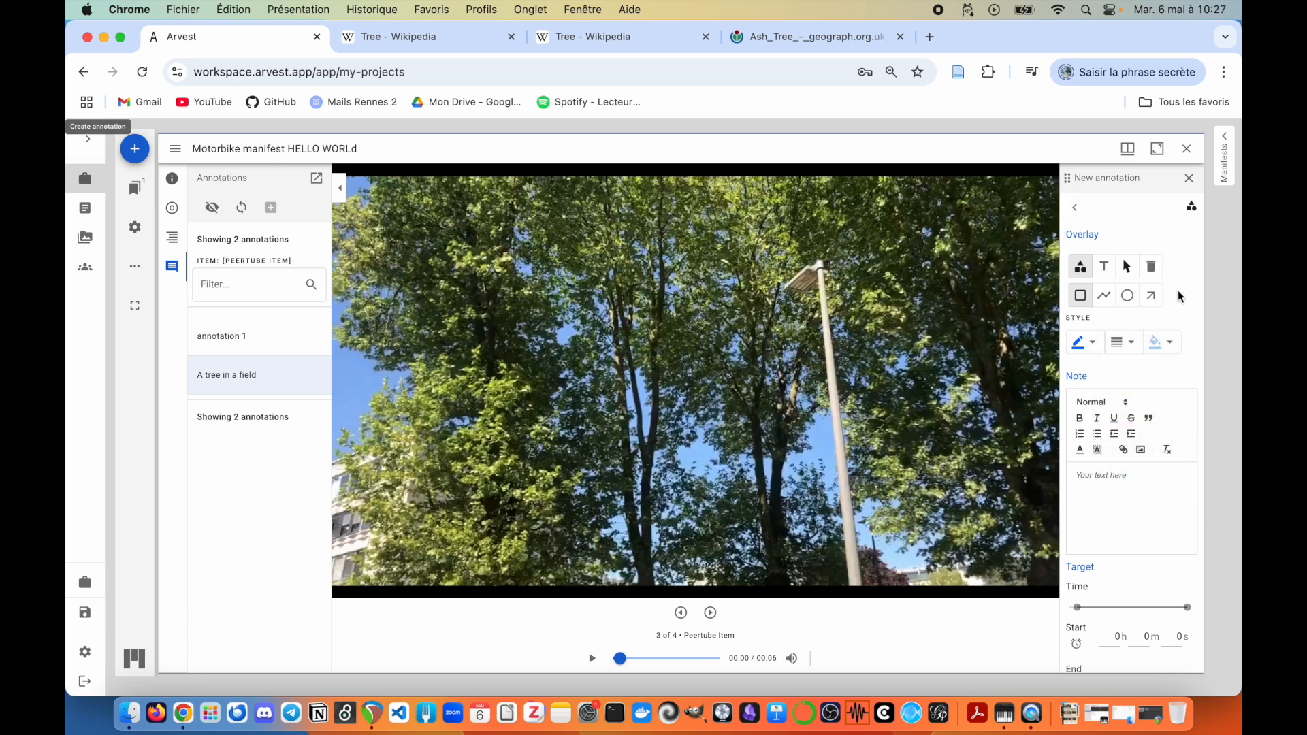
mouse_move(482, 272)
left_mouse_down()
mouse_move(742, 470)
mouse_move(607, 455)
left_mouse_up()
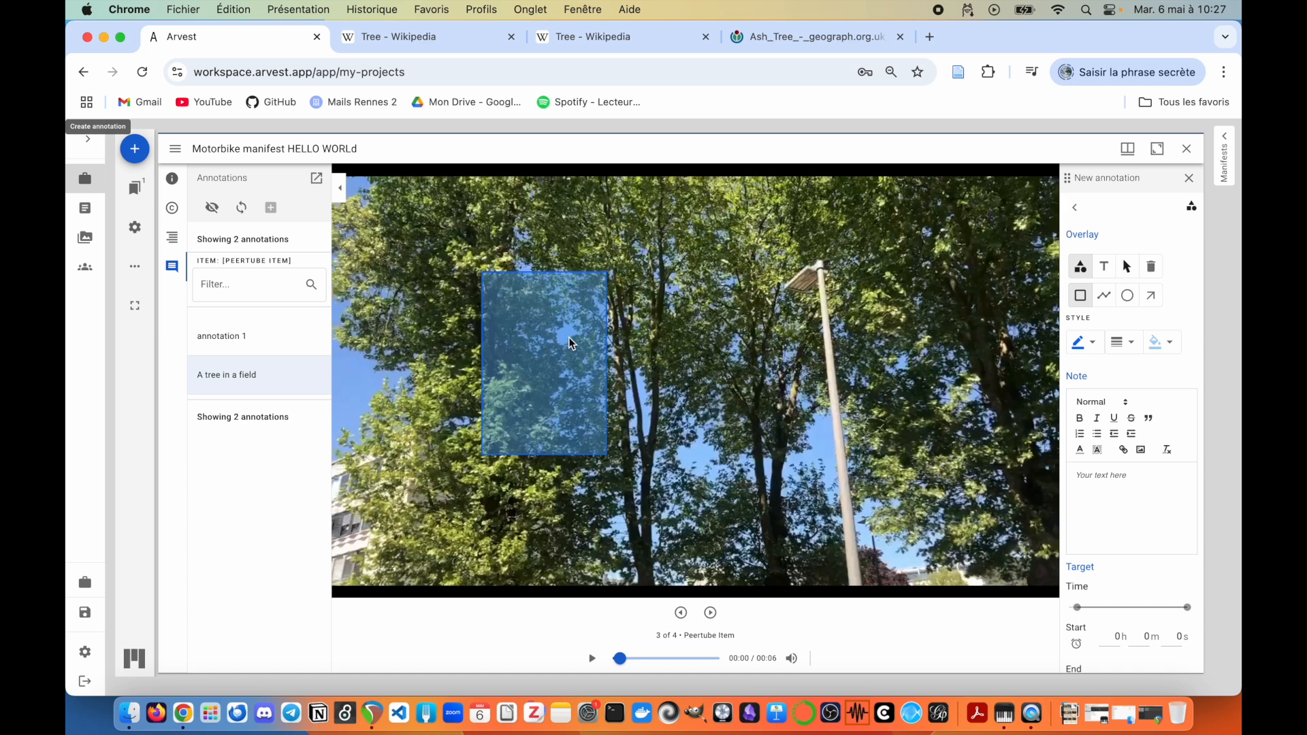
Step: Draw an arrow pointing up towards the lamp post's head and set its line thickness to 50
left_click(1151, 299)
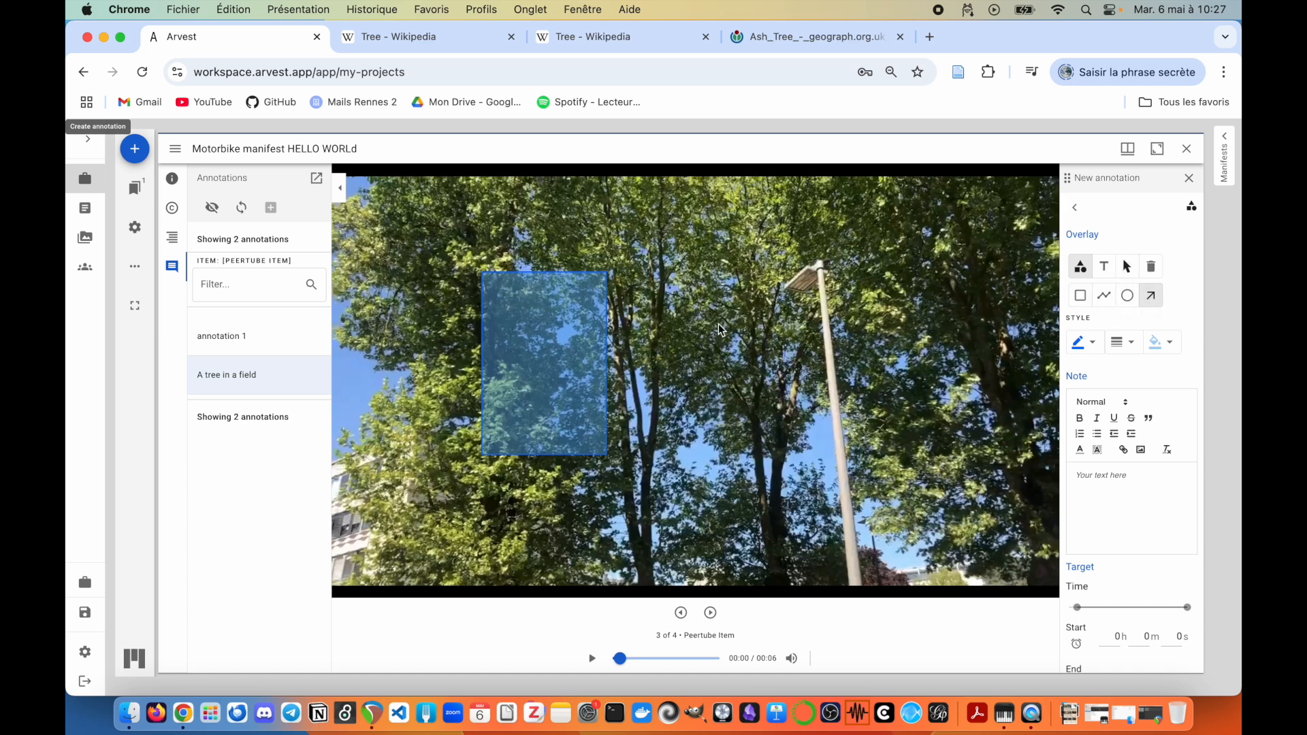
left_click_drag(688, 416, 799, 299)
left_click(1130, 343)
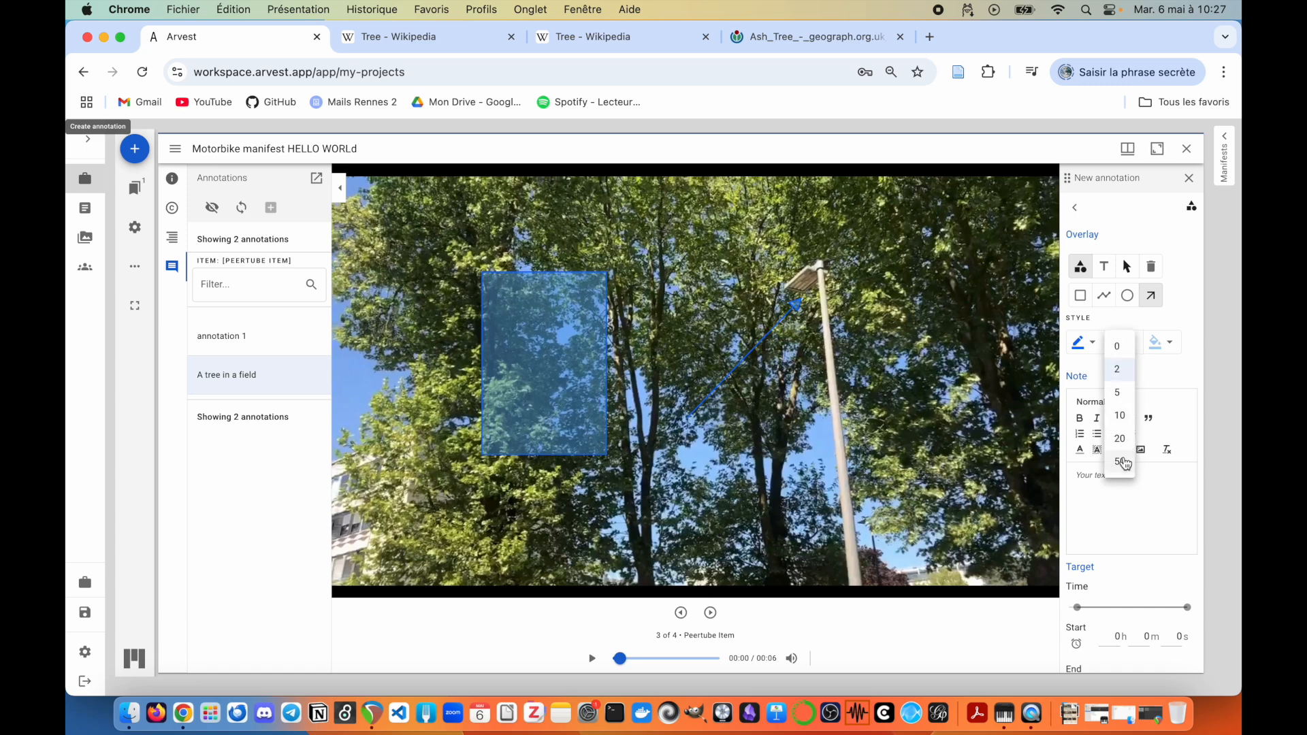
left_click(1123, 461)
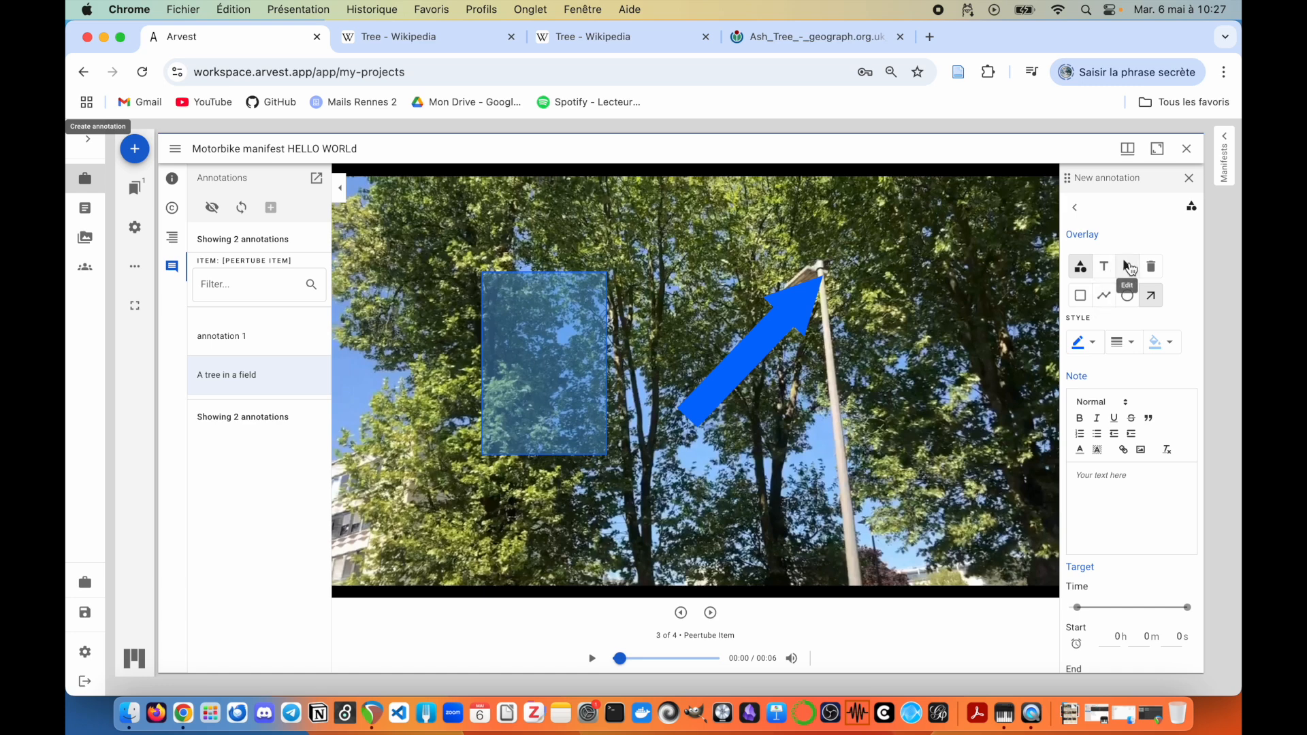
Step: Reposition and shrink the arrow beside the lamp post, and move the rectangle over the upper part of the post
left_click(1127, 267)
left_click_drag(784, 324, 768, 346)
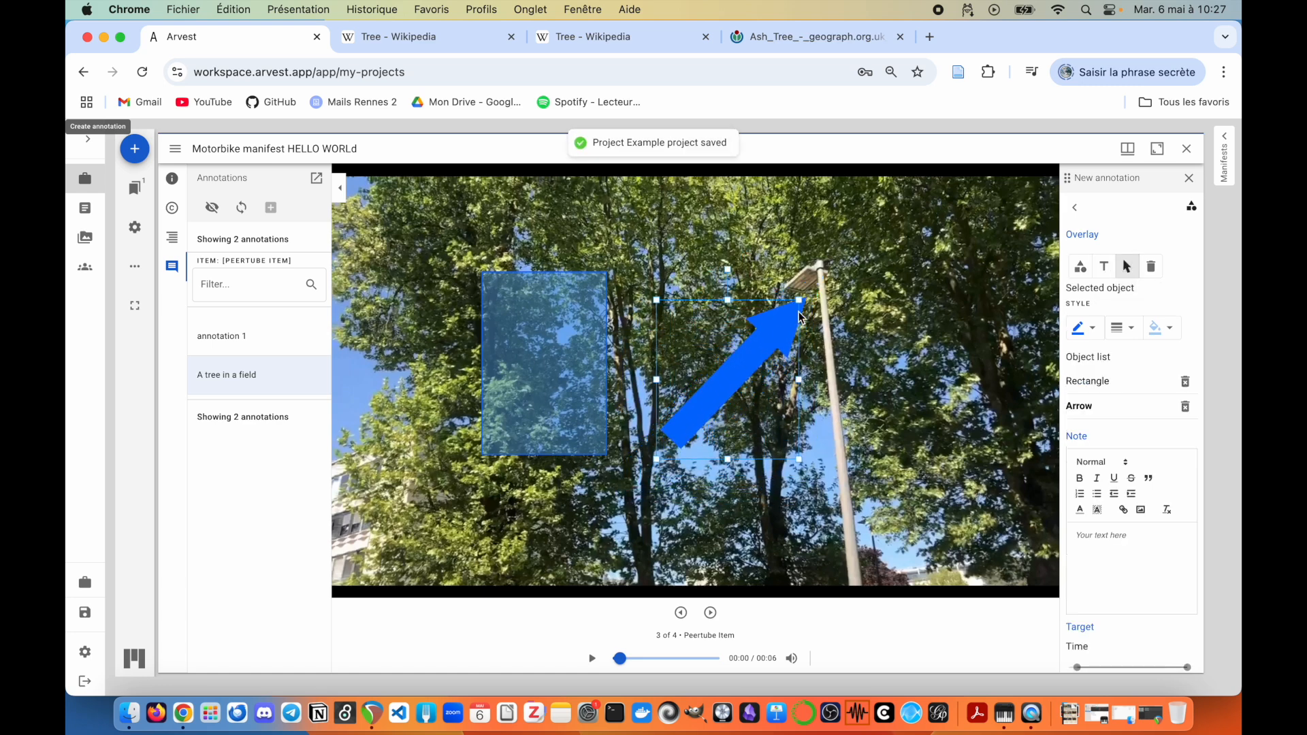
left_click_drag(798, 301, 765, 338)
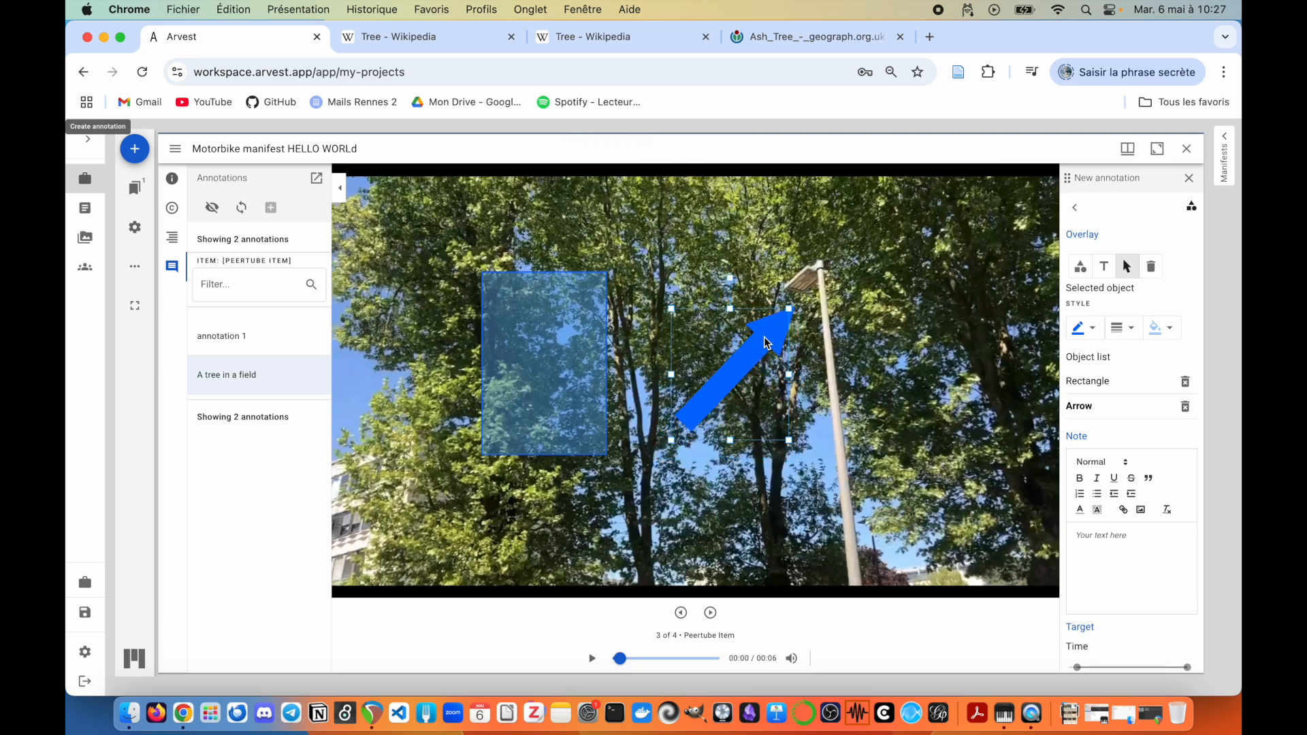
left_click_drag(531, 328, 832, 318)
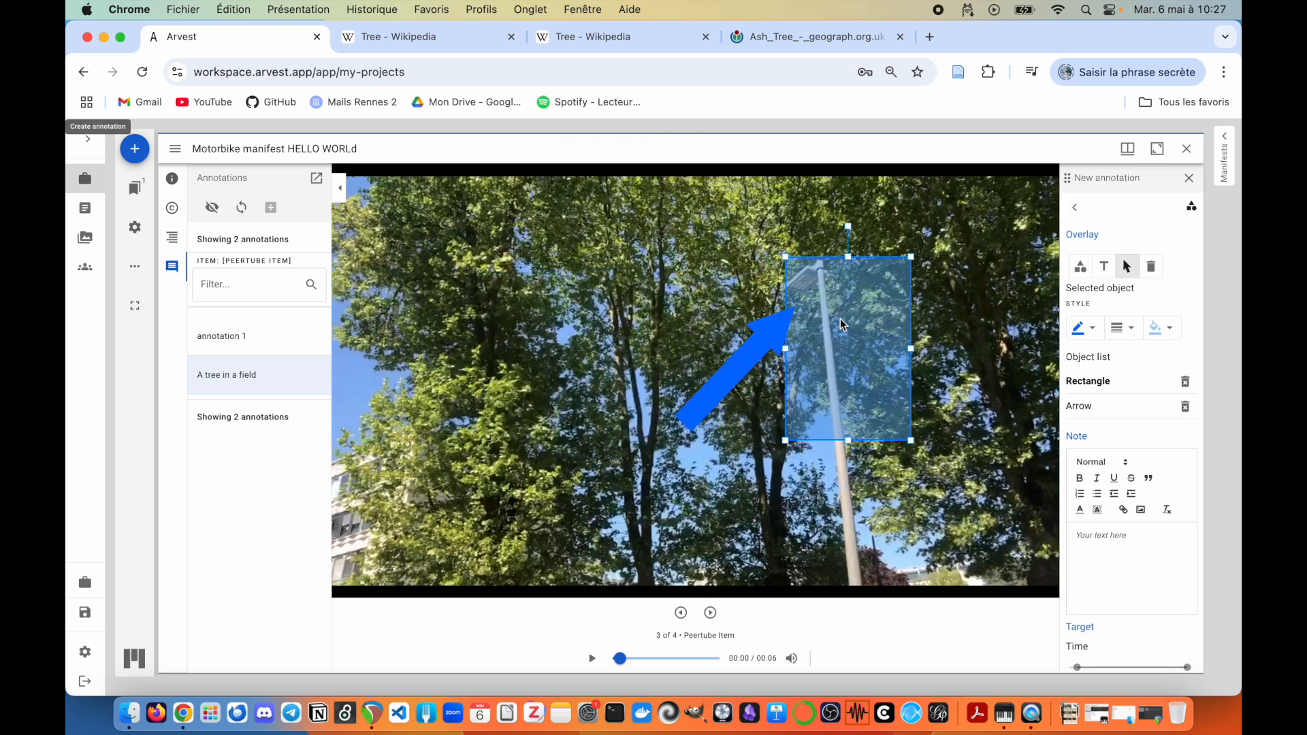
Step: Resize the rectangle so it narrowly frames the lamp post along its full visible height
left_click_drag(911, 440, 976, 536)
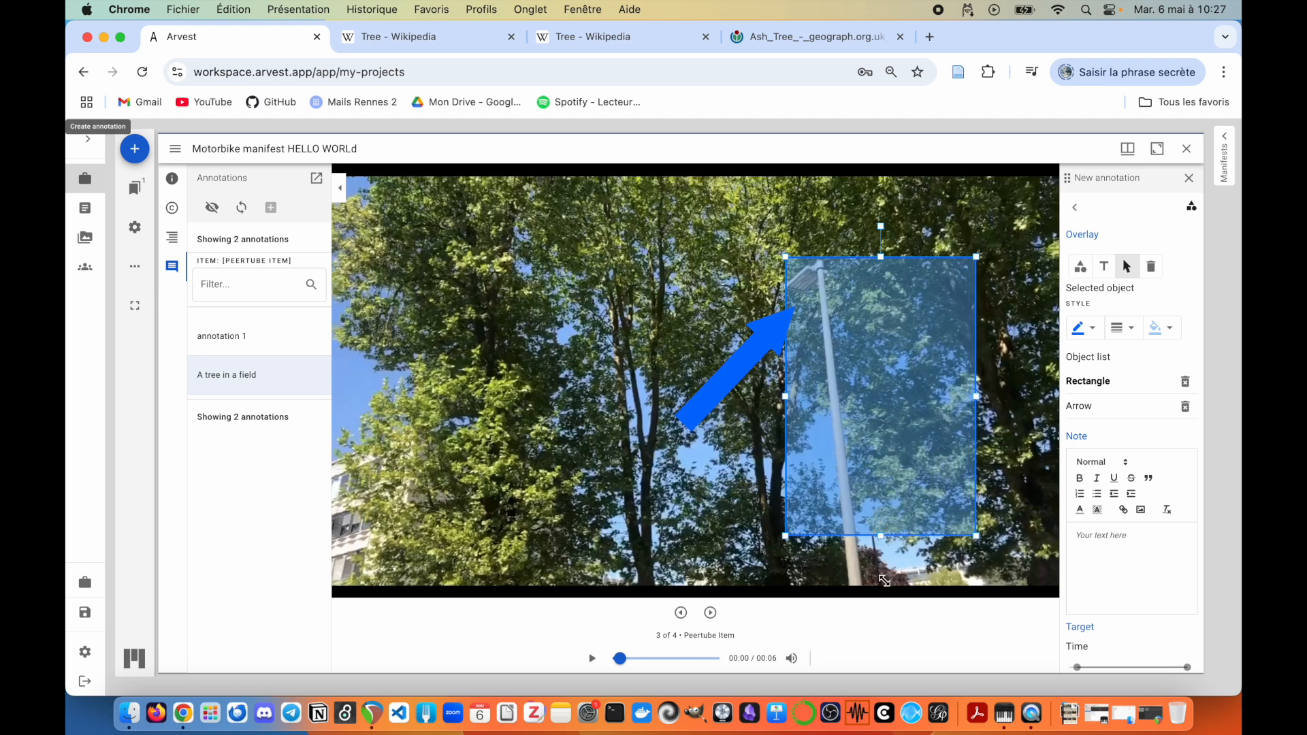
left_click_drag(977, 396, 876, 409)
left_click_drag(831, 536, 833, 579)
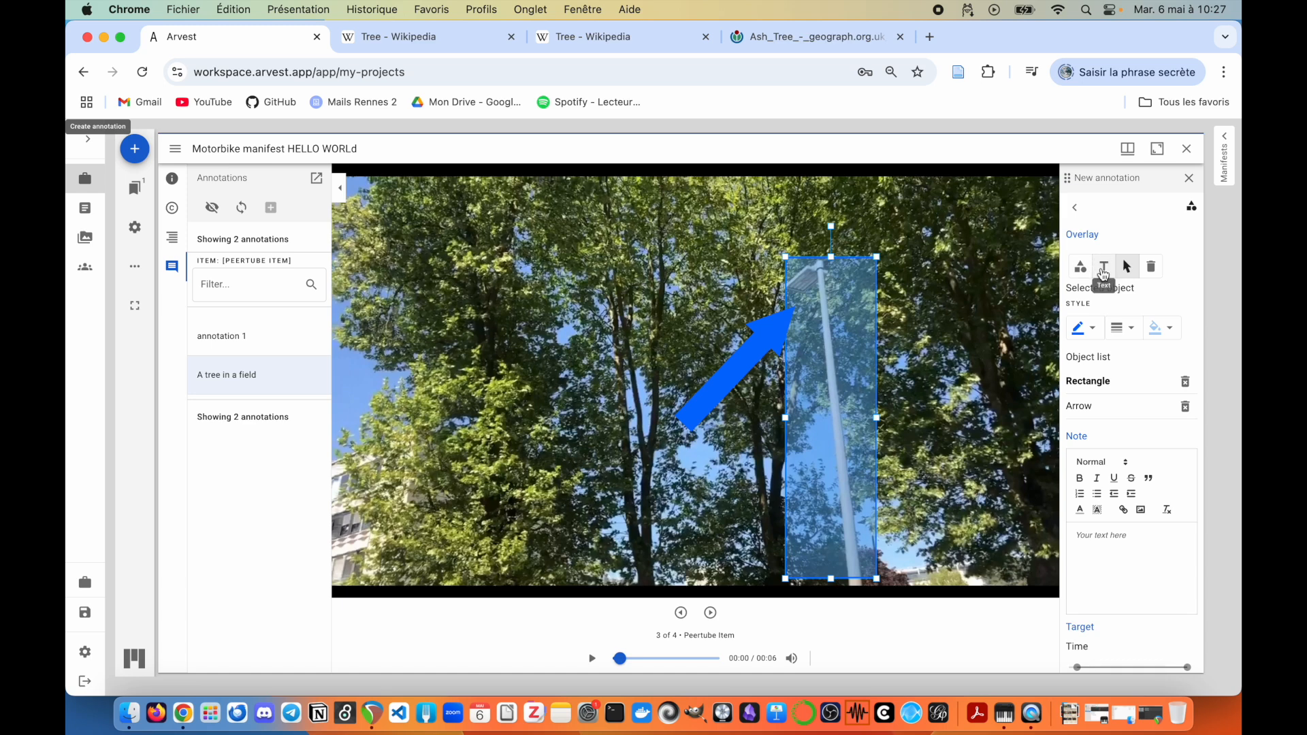
Step: Place a text object over the trees to the left of the lamp post, reading "Hello world"
left_click(1102, 265)
left_click(485, 259)
triple_click(1151, 320)
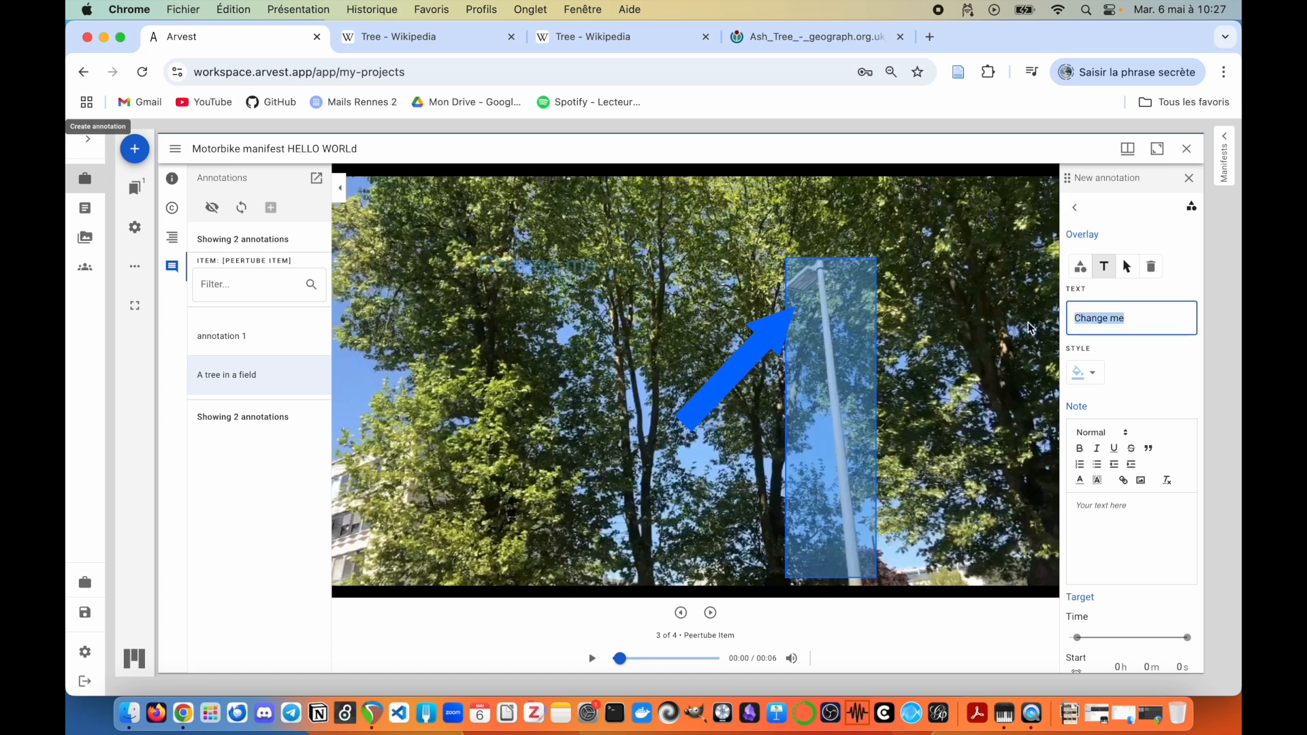
type("Hel")
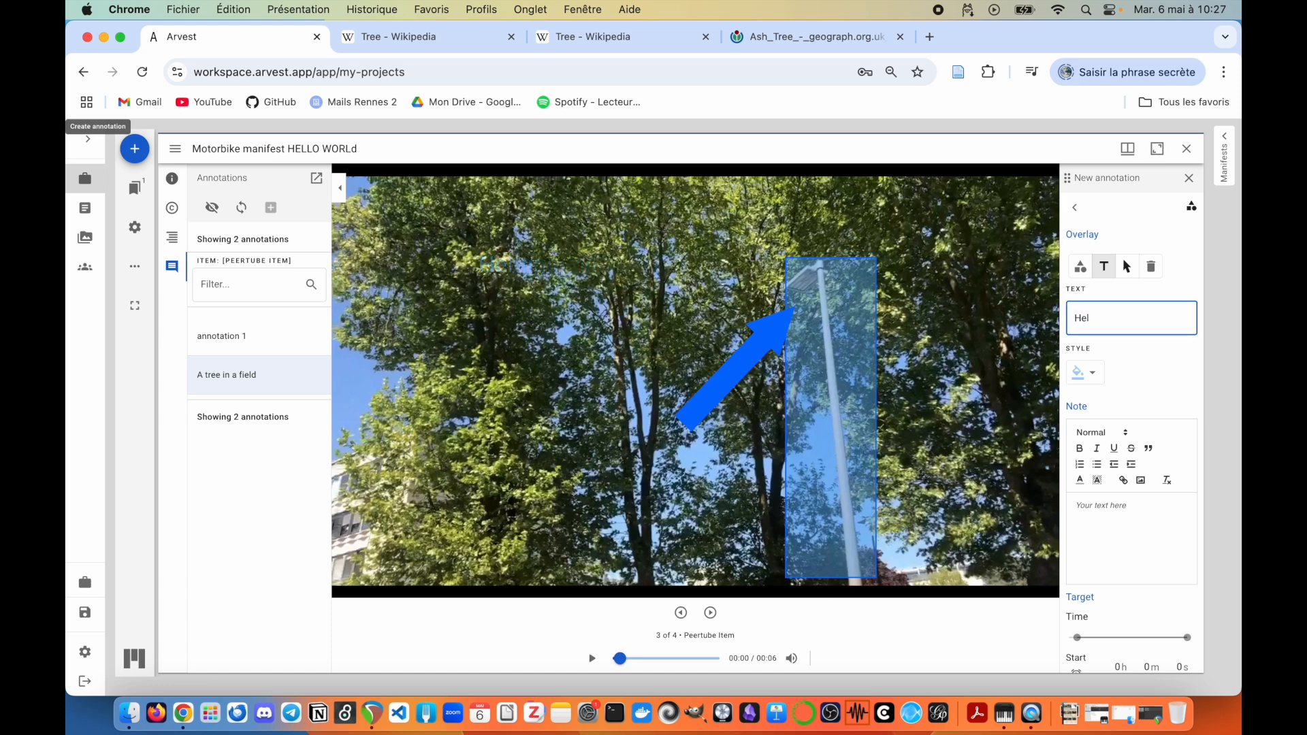
type("lo world")
Step: Change the "Hello world" text's fill colour to a fully opaque red
left_click(1085, 372)
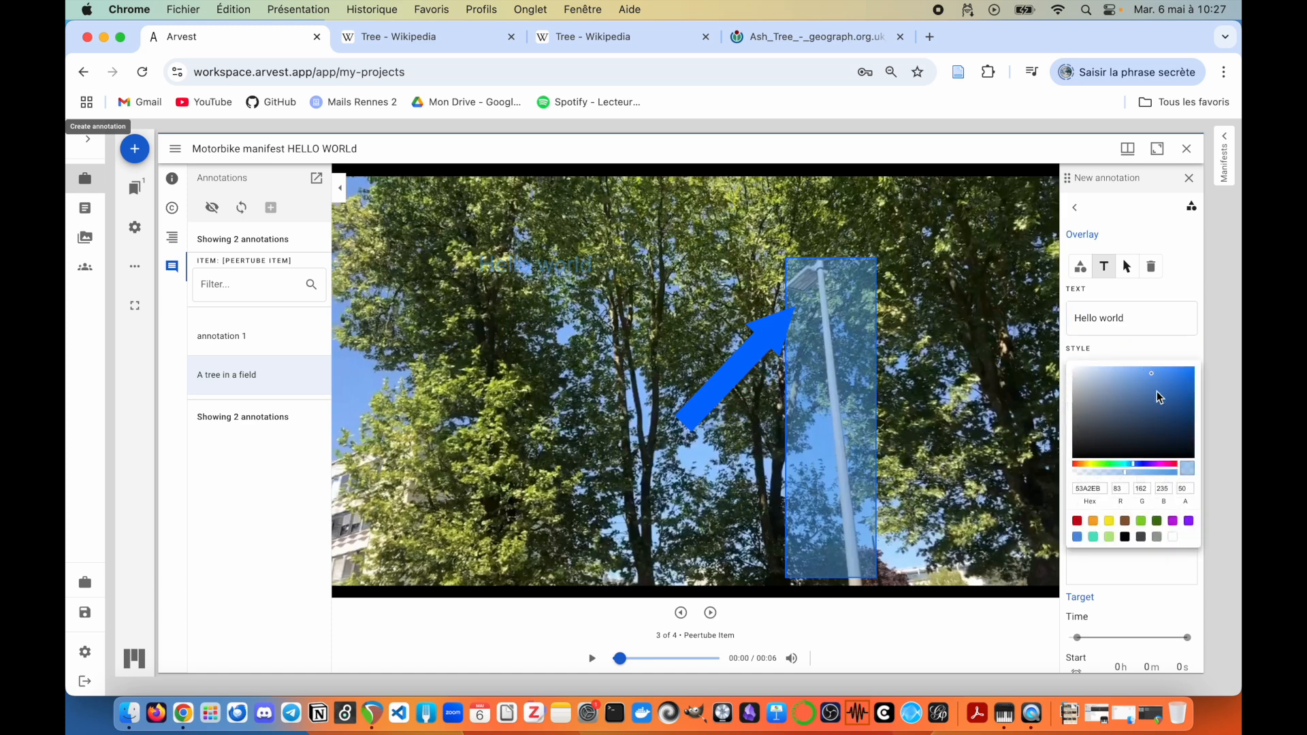
left_click_drag(1125, 471, 1188, 476)
left_click_drag(1081, 465, 1027, 462)
left_click_drag(1172, 380, 1187, 385)
left_click(1185, 287)
Step: Enlarge the "Hello world" text and move it down to the lower part of the video, beside the lamp post
left_click(1126, 266)
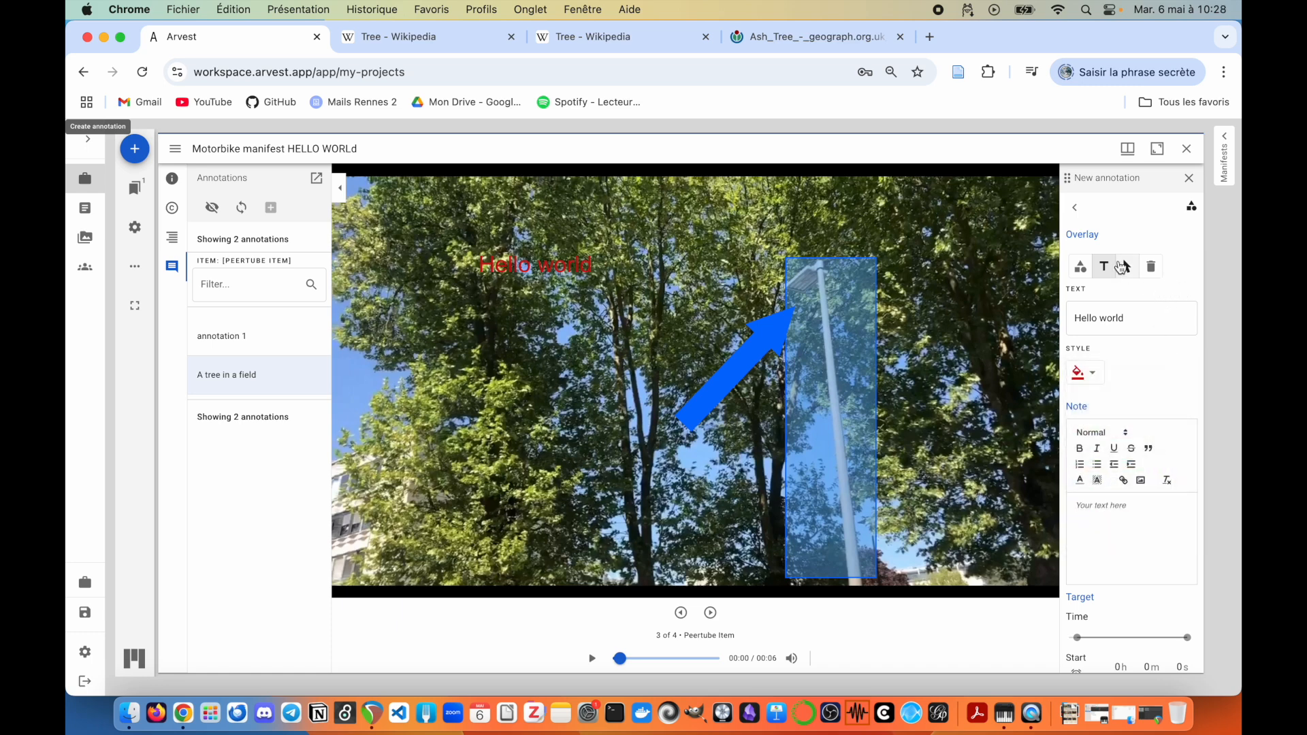
left_click_drag(534, 269, 730, 307)
left_click_drag(694, 249, 689, 517)
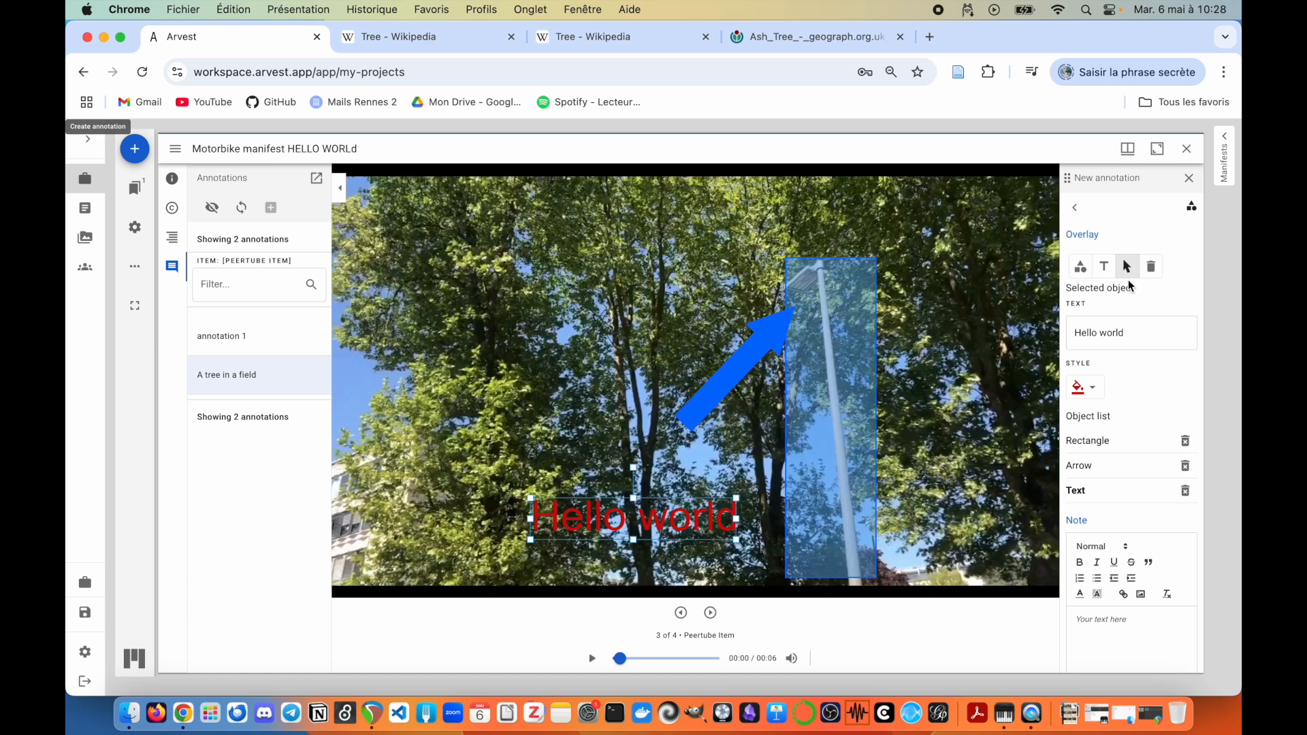
Step: Delete the blue arrow from the overlay and return to the shape drawing tools
left_click(1152, 269)
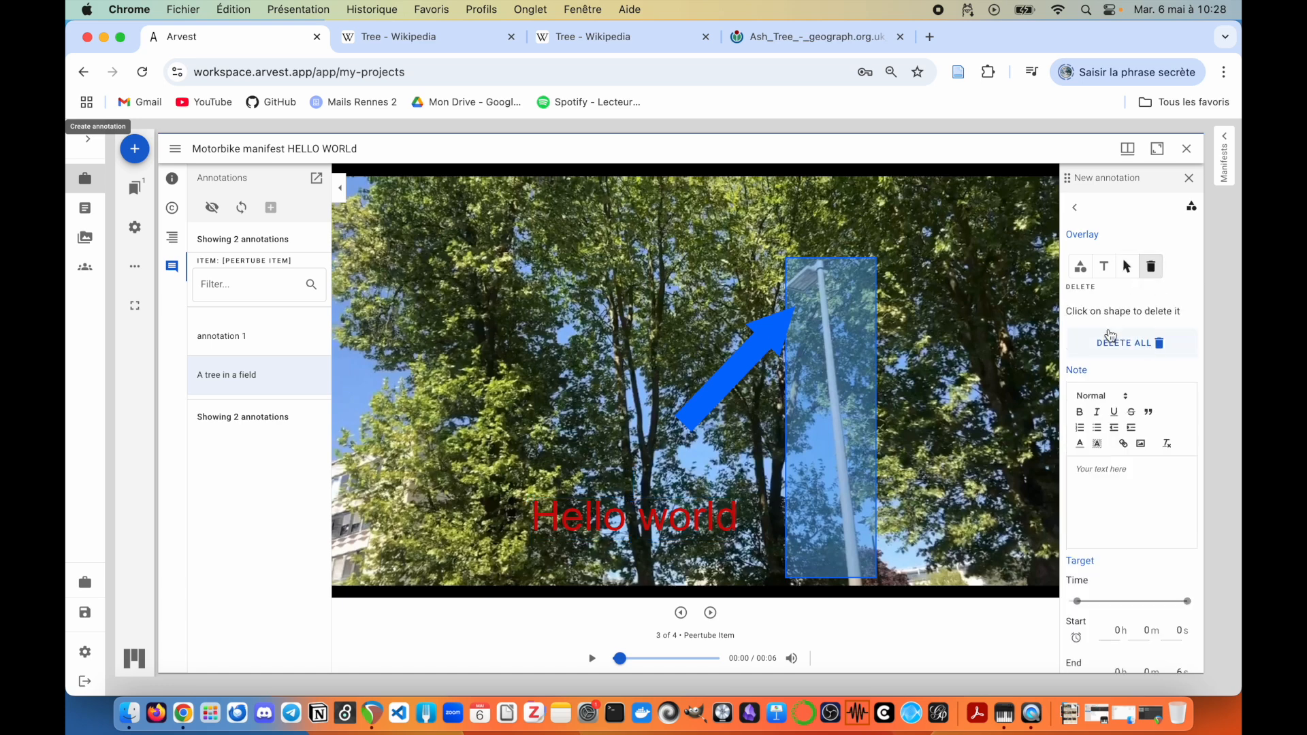
left_click(757, 354)
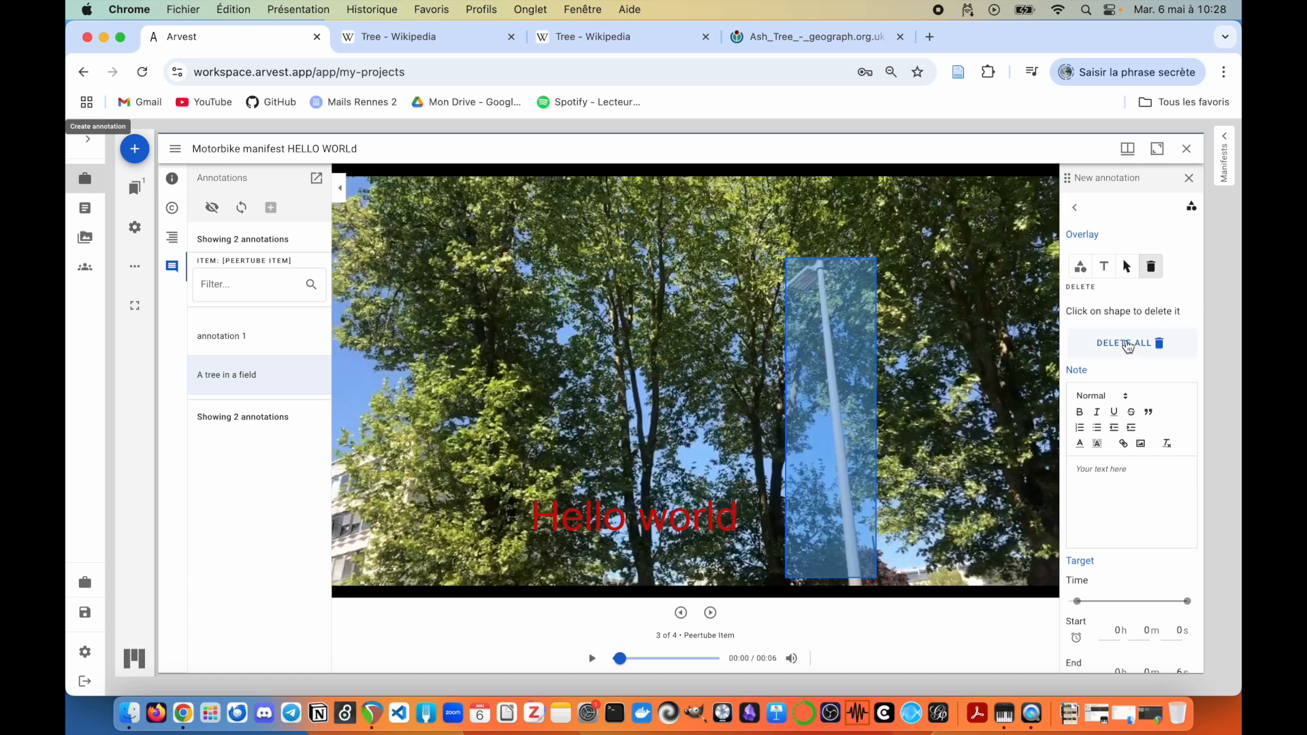
left_click(1084, 273)
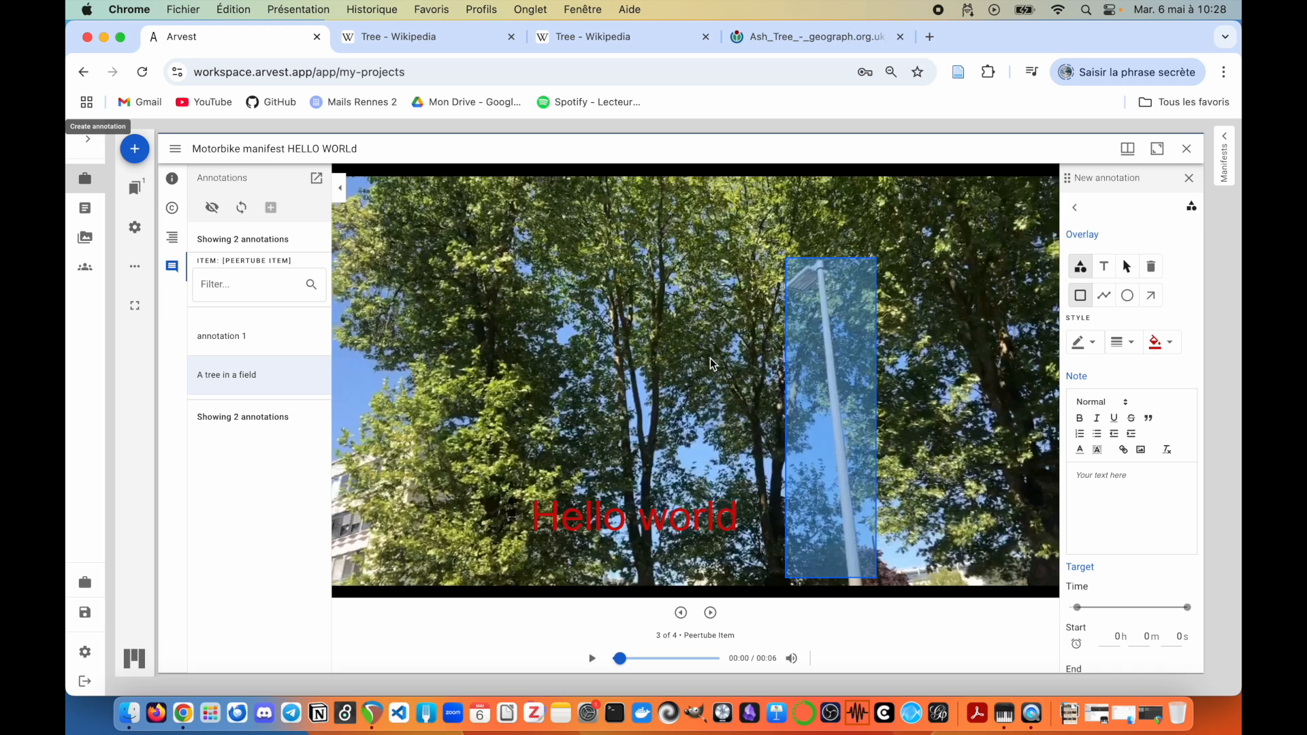
Step: Enter "Overlay" as the annotation's note and save the annotation
type("Overlay")
scroll(1103, 552, "down", 2)
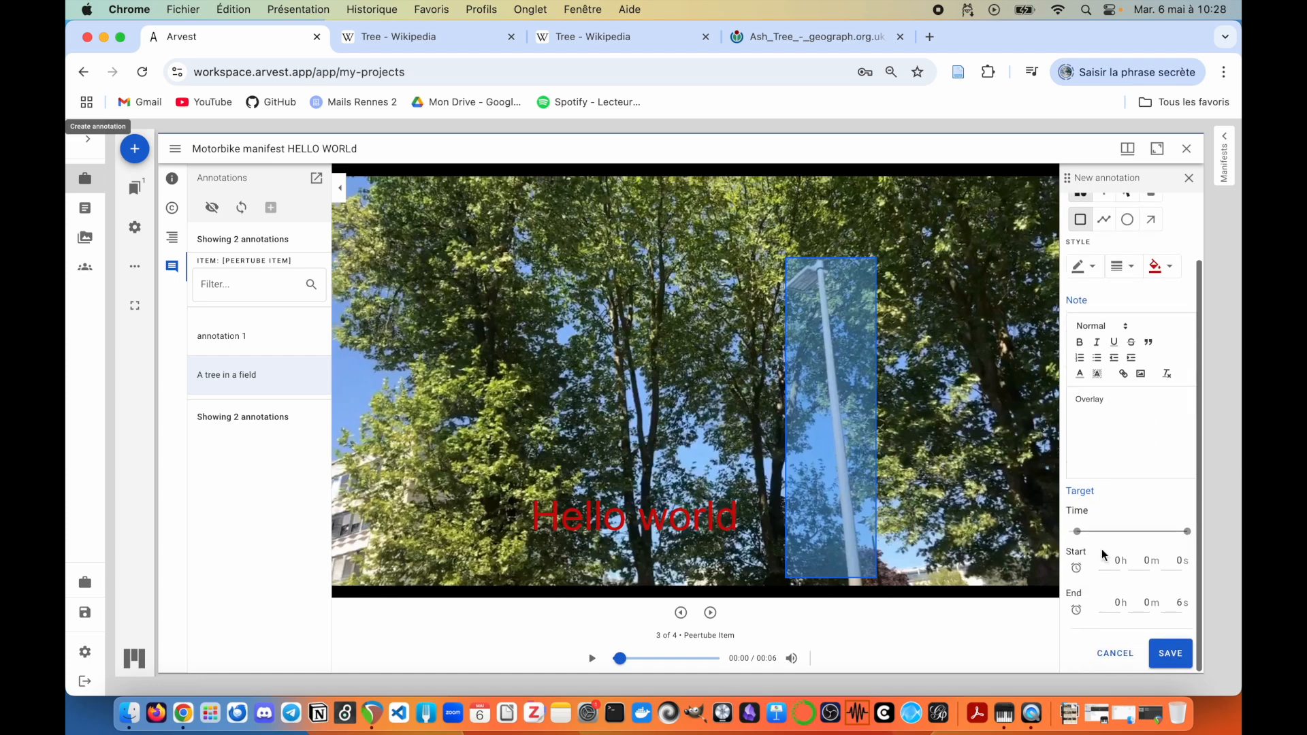
left_click(1173, 653)
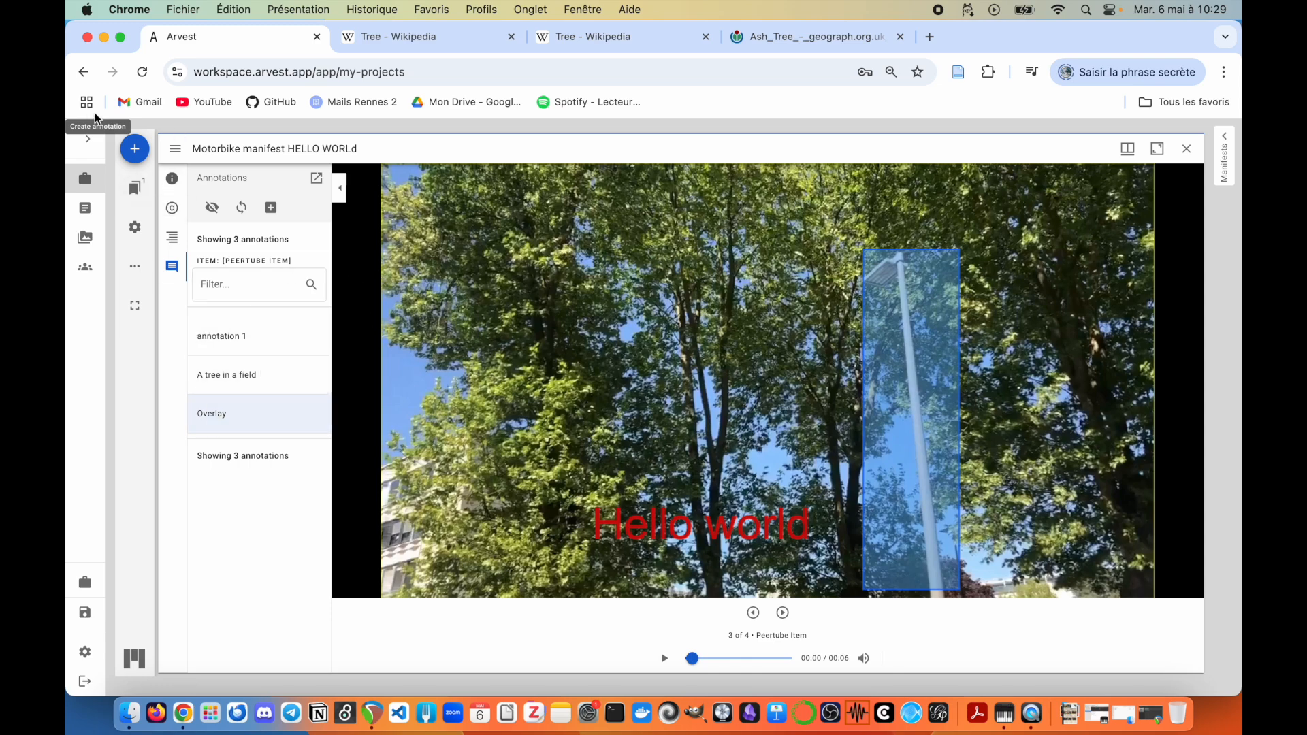
Step: Copy the path of the Notre Dame manifest from the manifest library and hide the library again
left_click(1226, 172)
mouse_move(1070, 297)
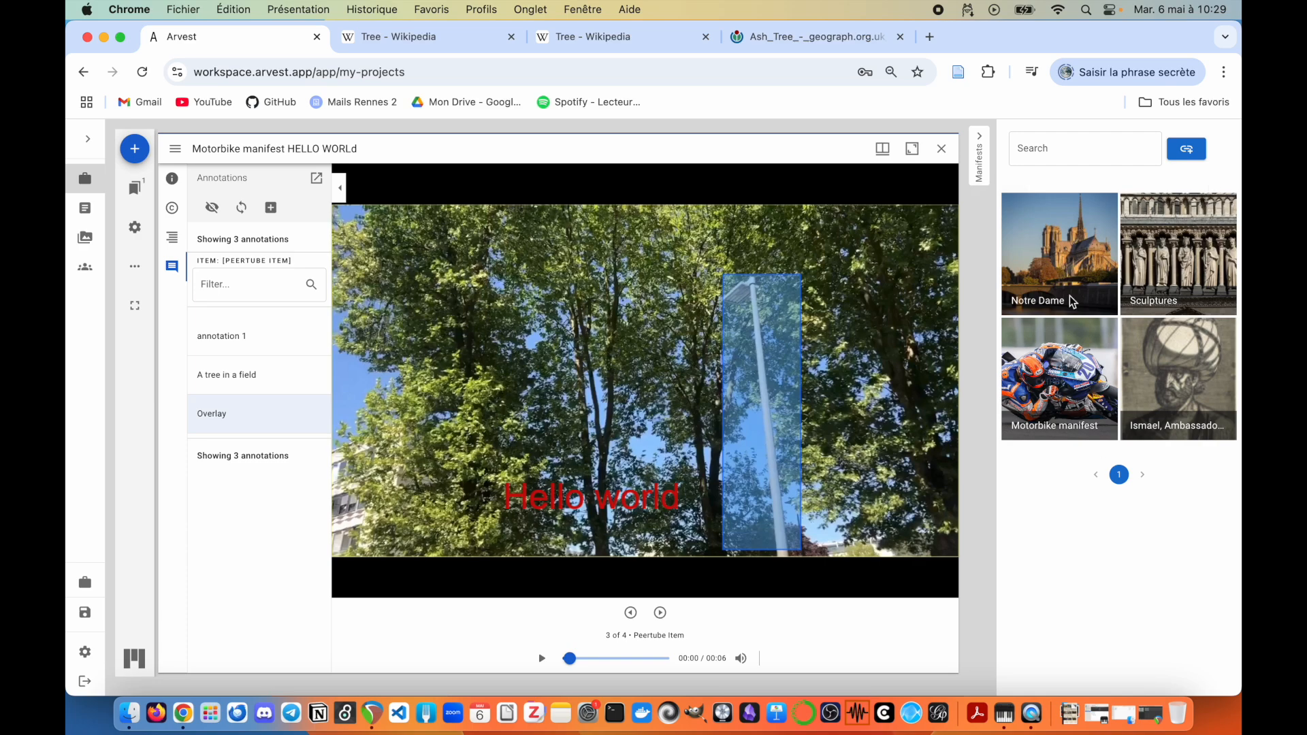
left_click(1072, 241)
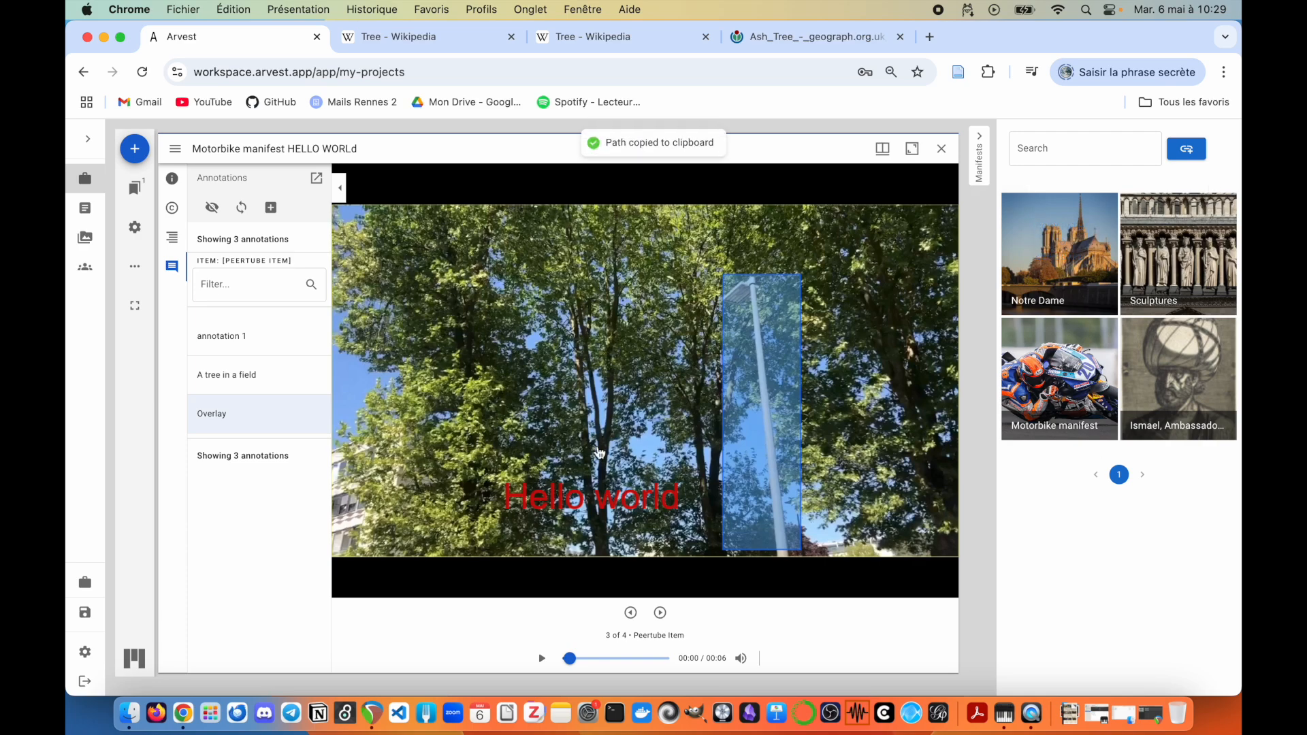
left_click(980, 156)
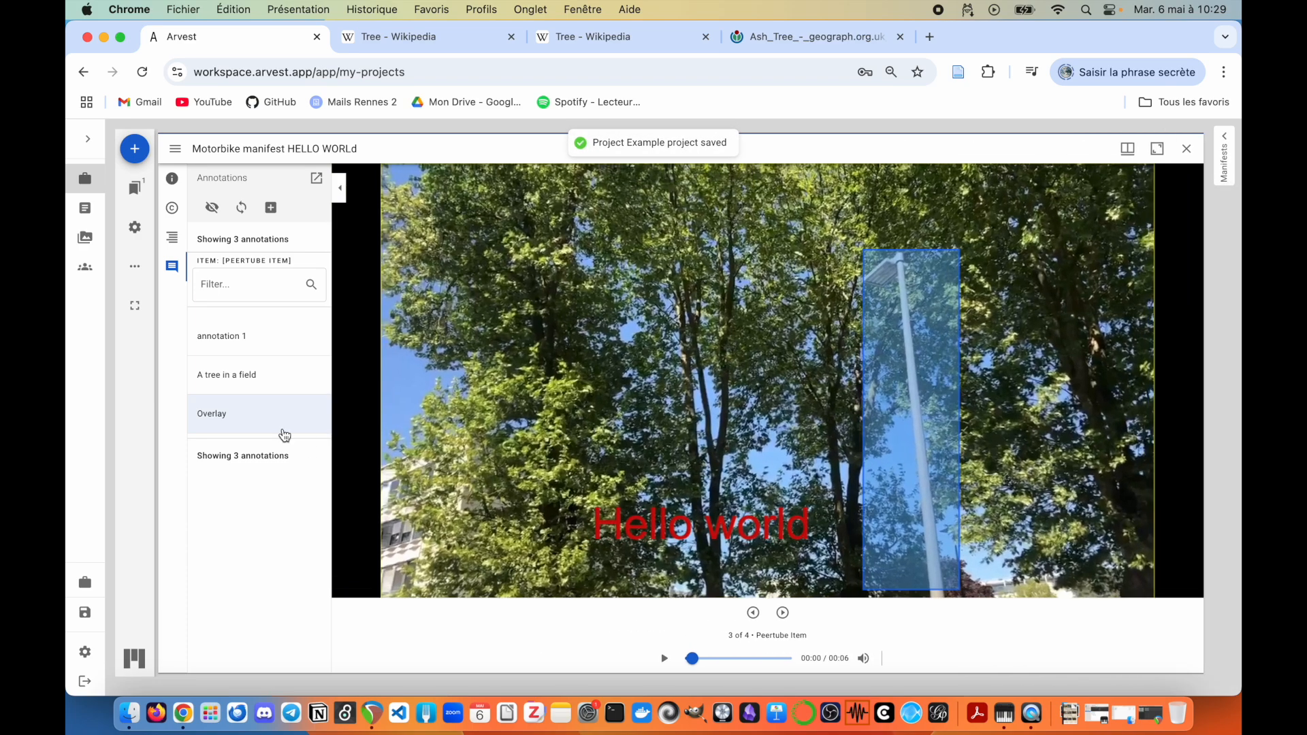
Step: Create a manifest annotation on the video with the copied Notre Dame manifest URL and the note "Notre dame", and save it
left_click(270, 210)
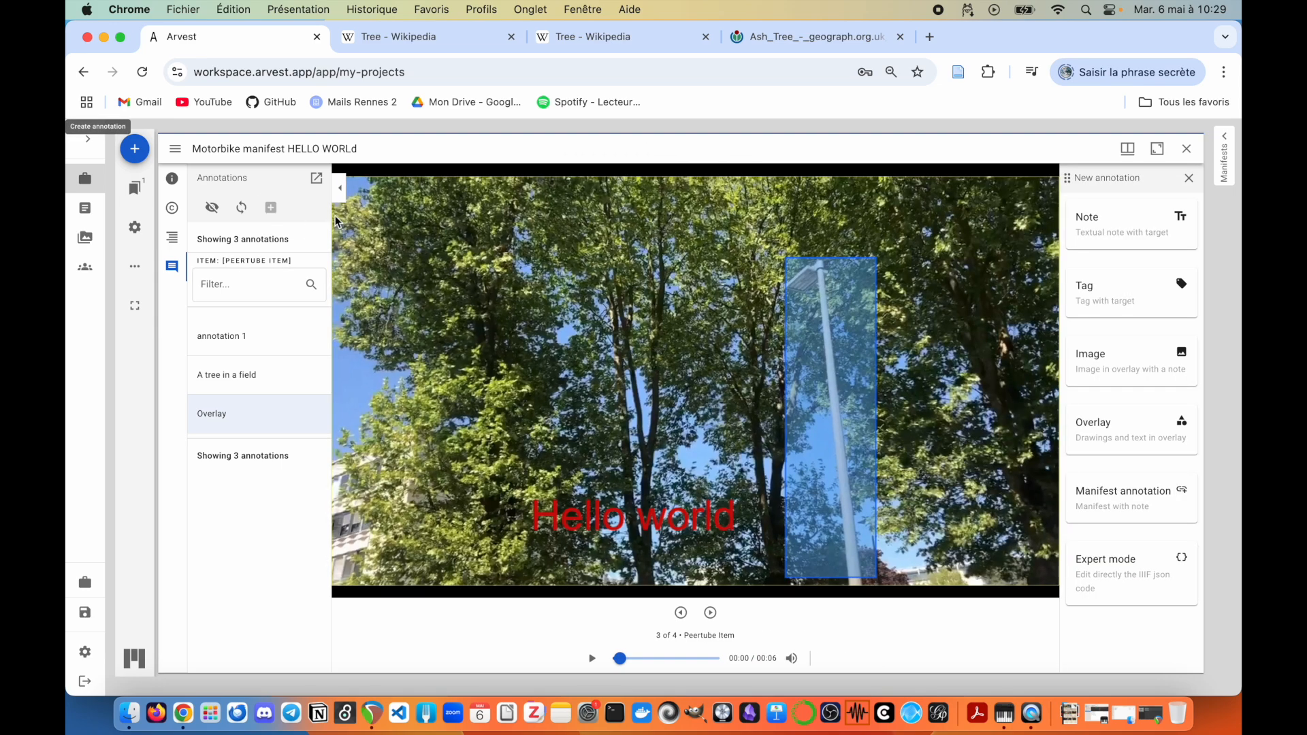
left_click(1128, 496)
left_click(1120, 264)
key("cmd+v")
left_click(1118, 421)
type("N")
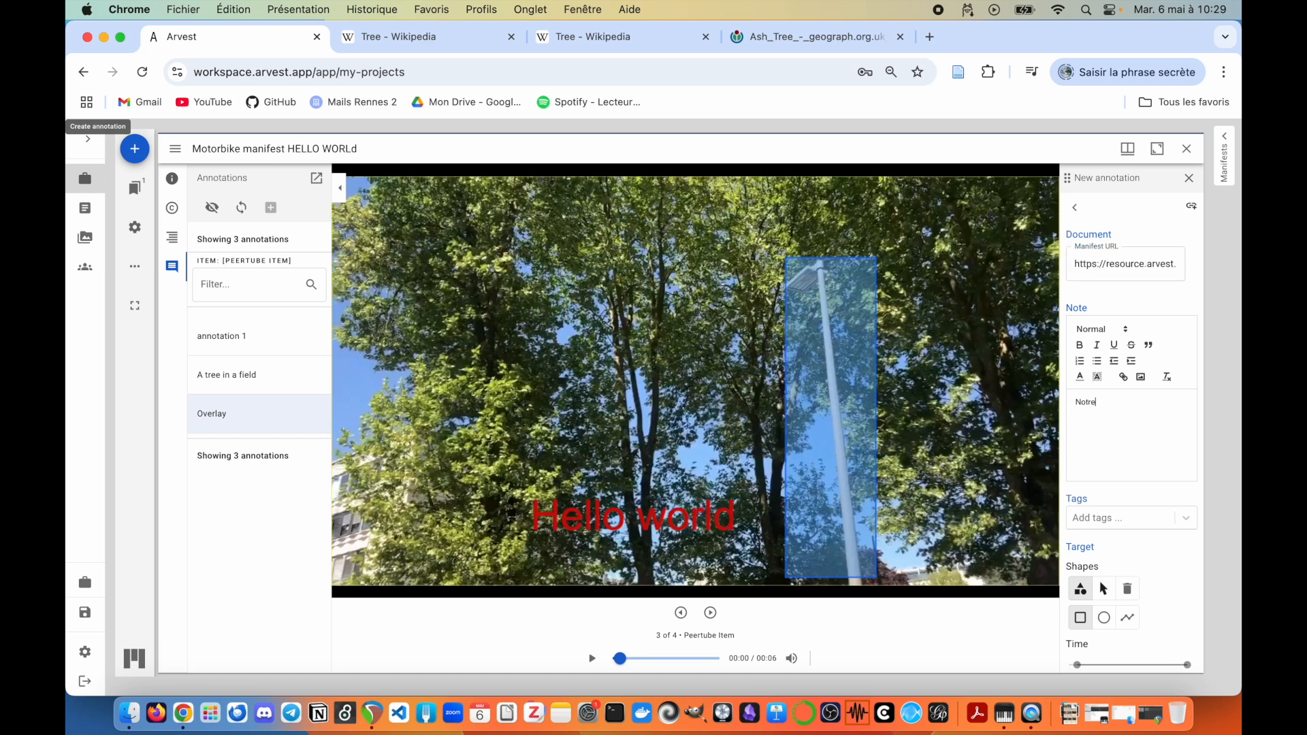
scroll(1167, 511, "down", 5)
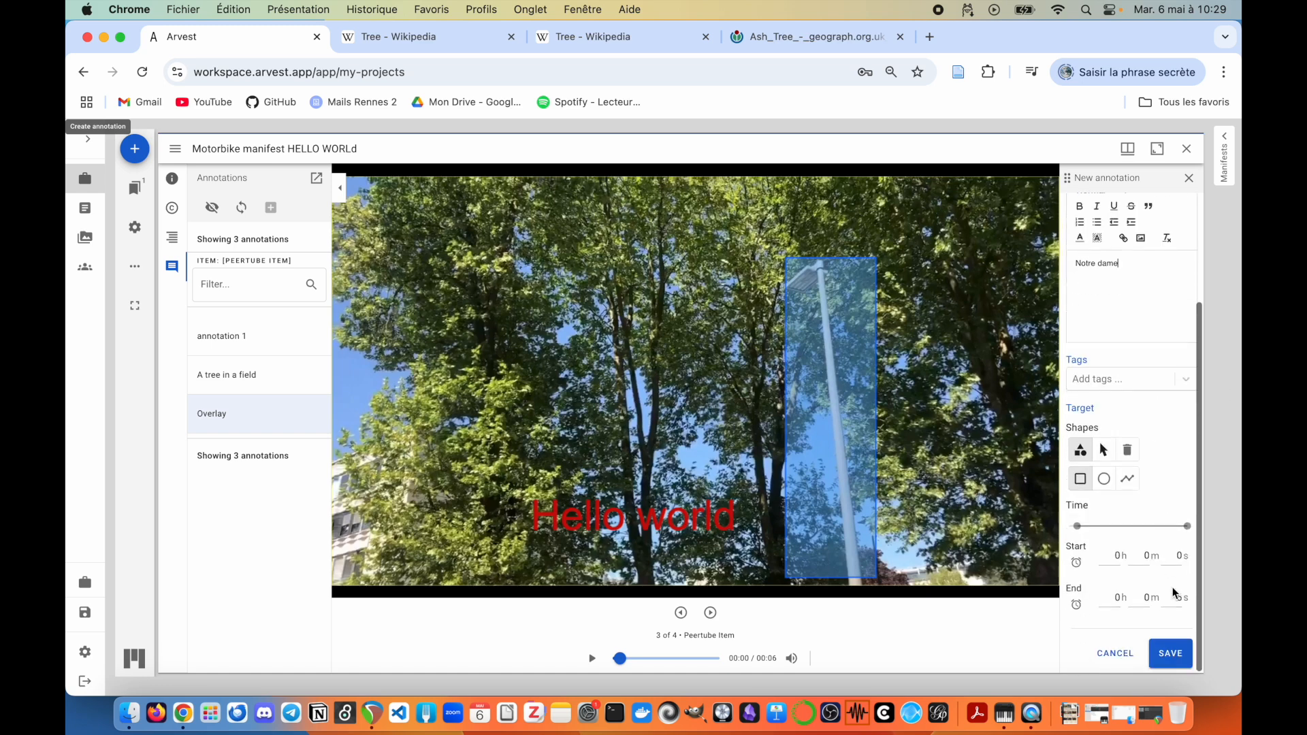
left_click(1170, 652)
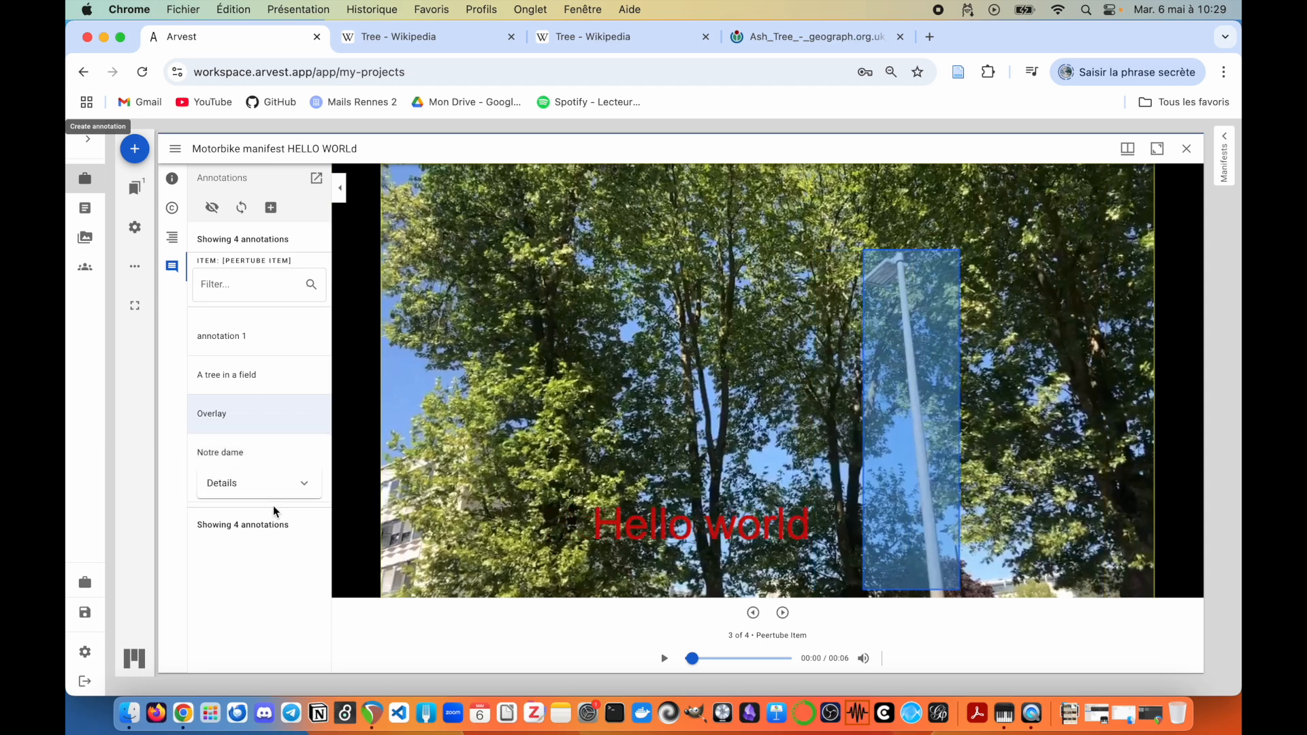
Step: Open the linked Notre Dame manifest from the "Notre dame" annotation's details and inspect the cathedral image up close
left_click(296, 486)
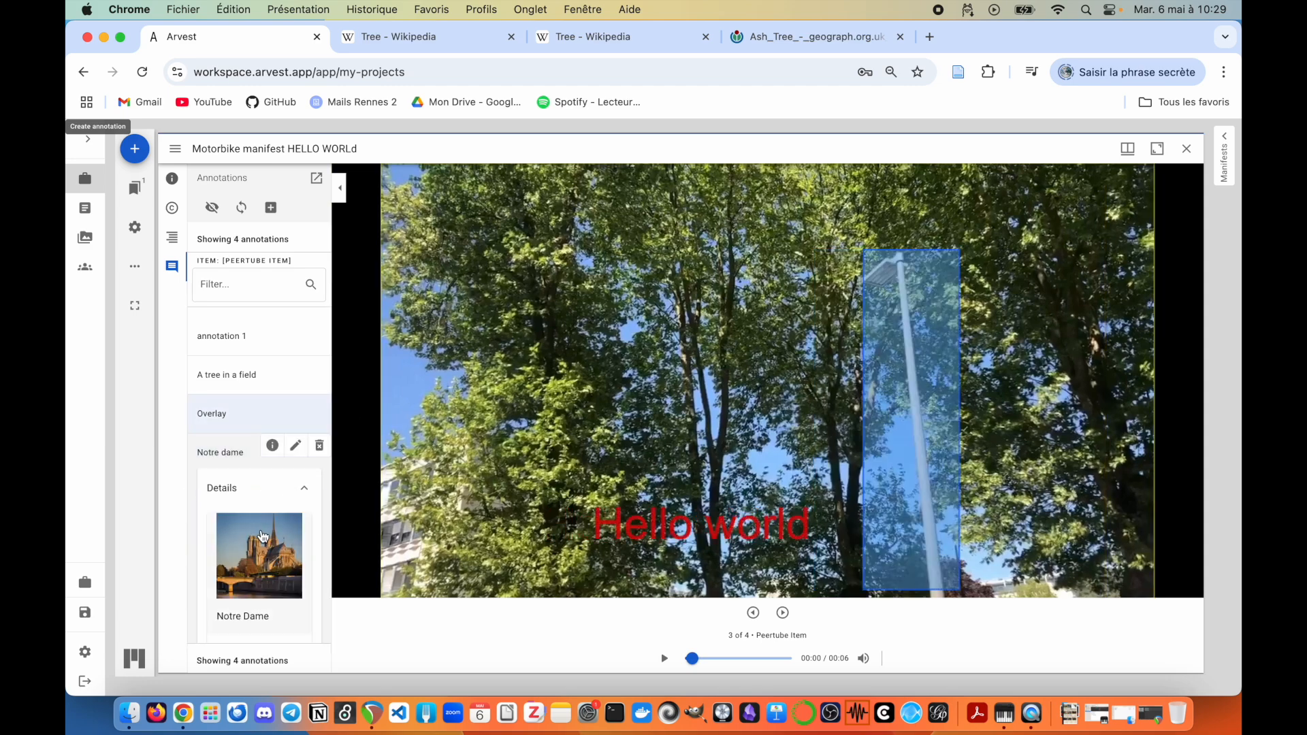
scroll(259, 531, "down", 2)
left_click(231, 606)
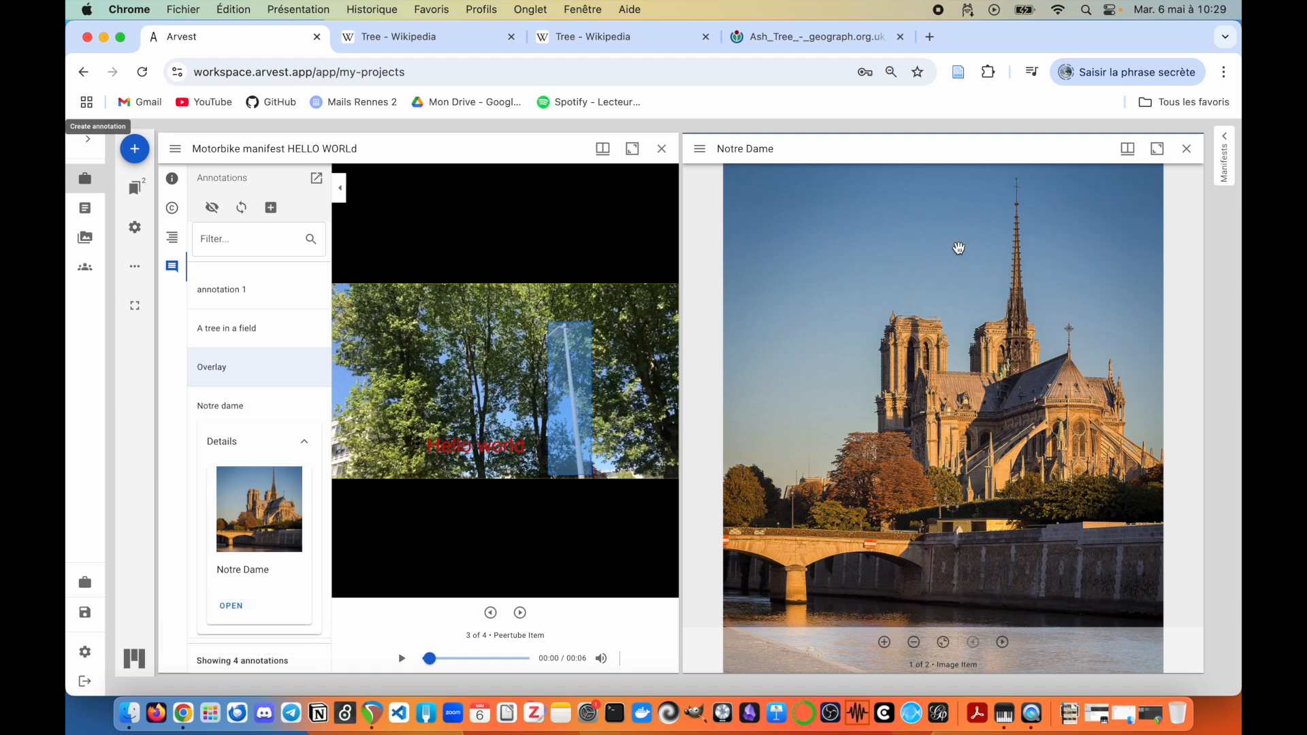
scroll(967, 337, "up", 4)
left_click_drag(967, 337, 912, 339)
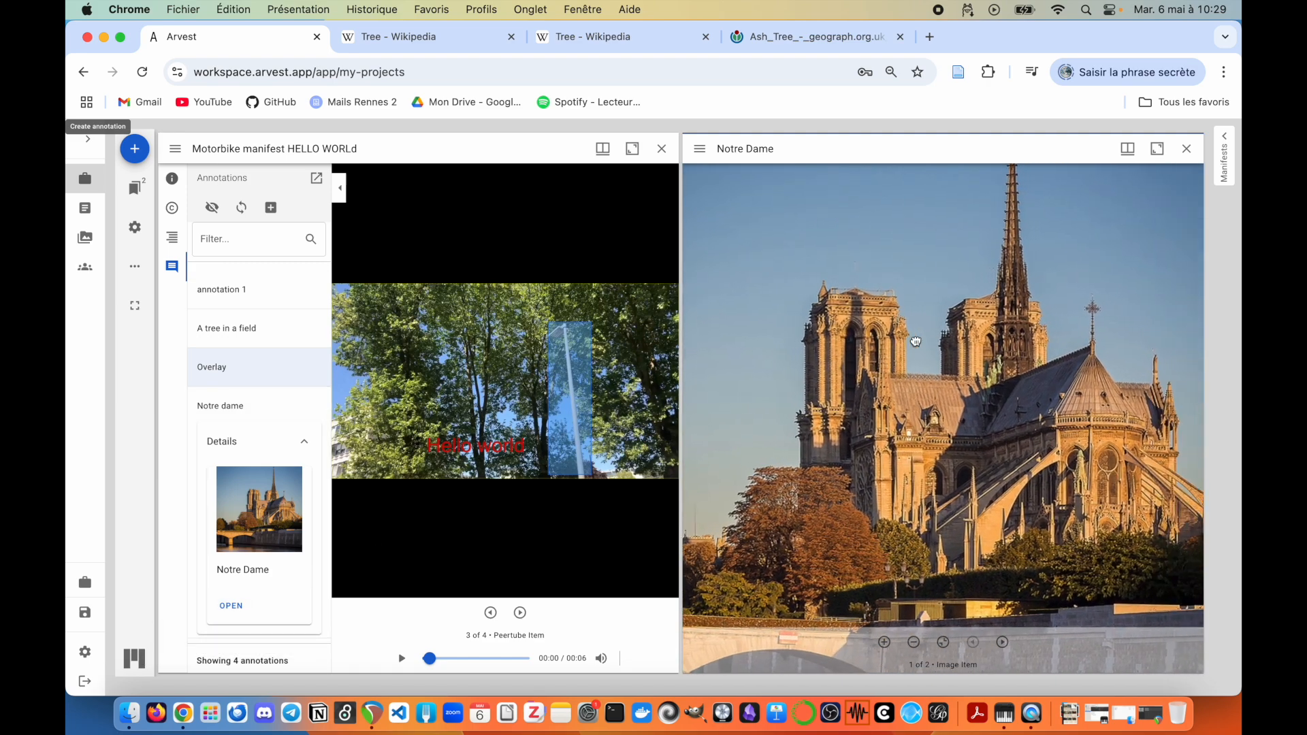
left_click_drag(915, 328, 876, 332)
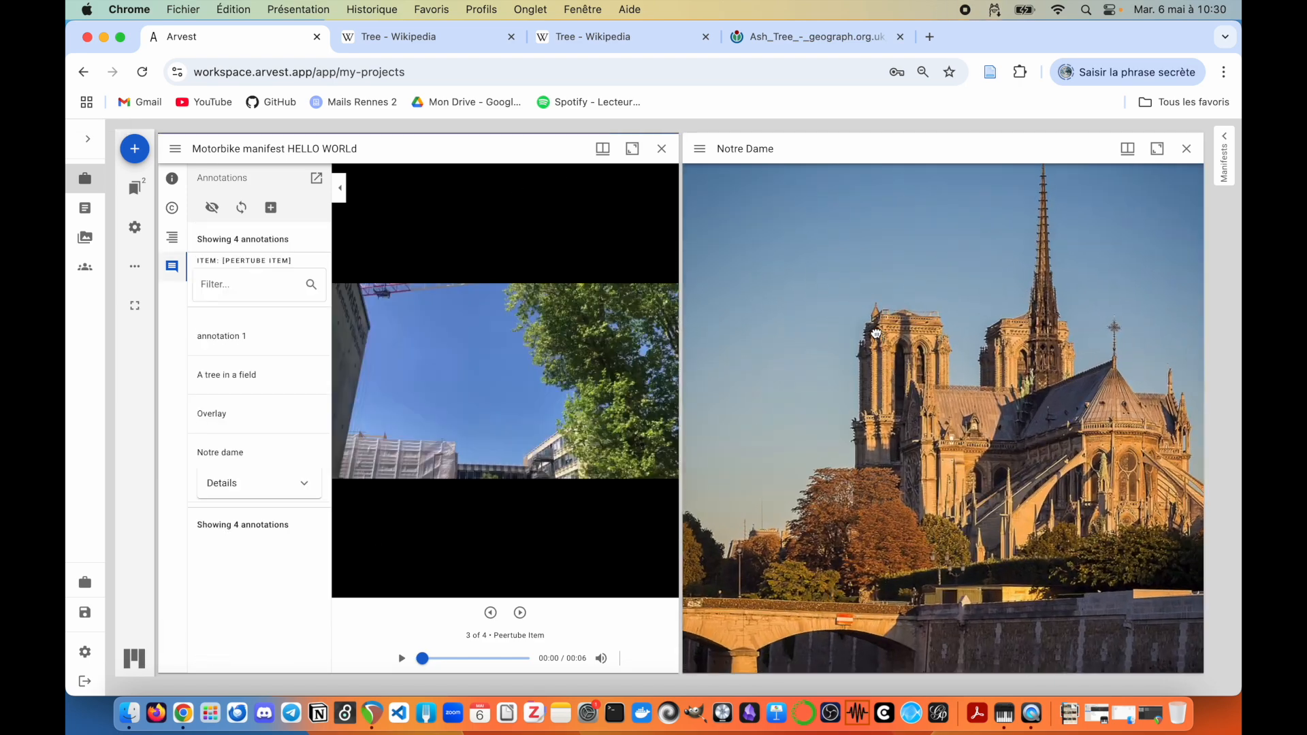
scroll(876, 333, "up", 1)
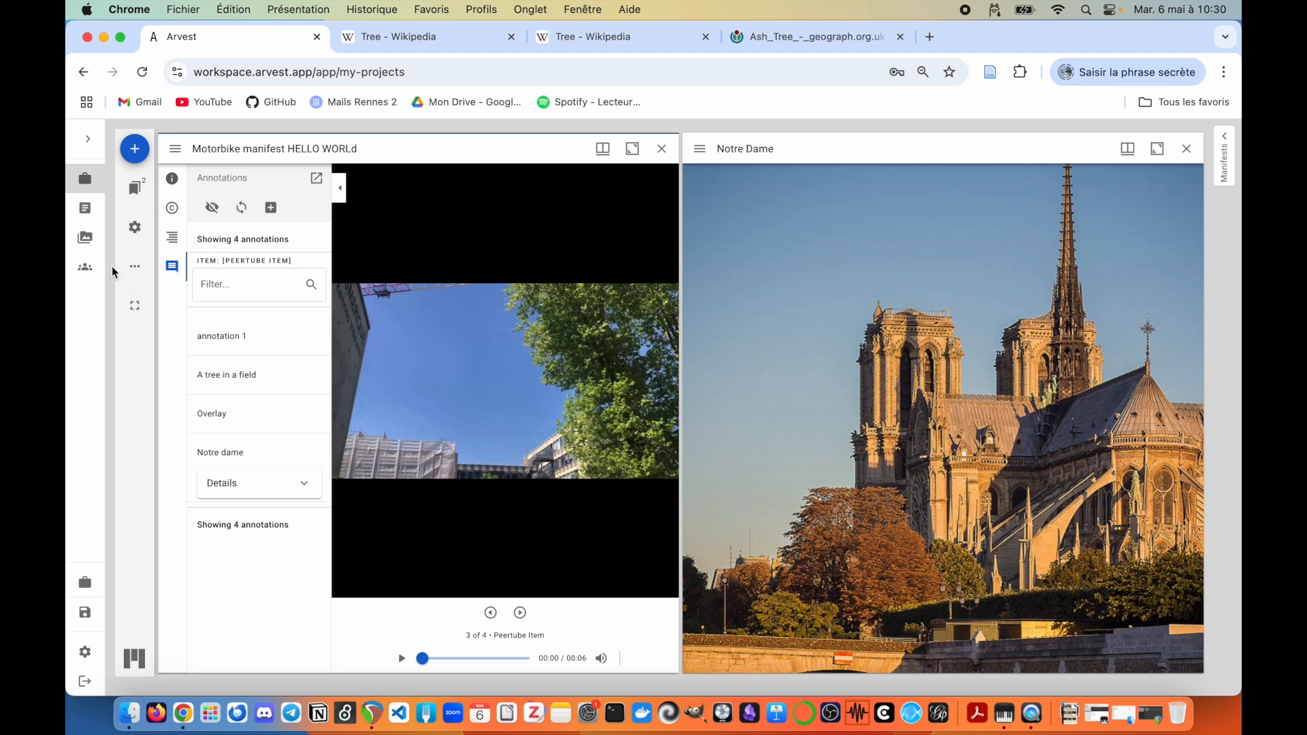
Step: Expand the workspace navigation, cancel the system software update prompt, and save the Example project
left_click(88, 143)
left_click(134, 612)
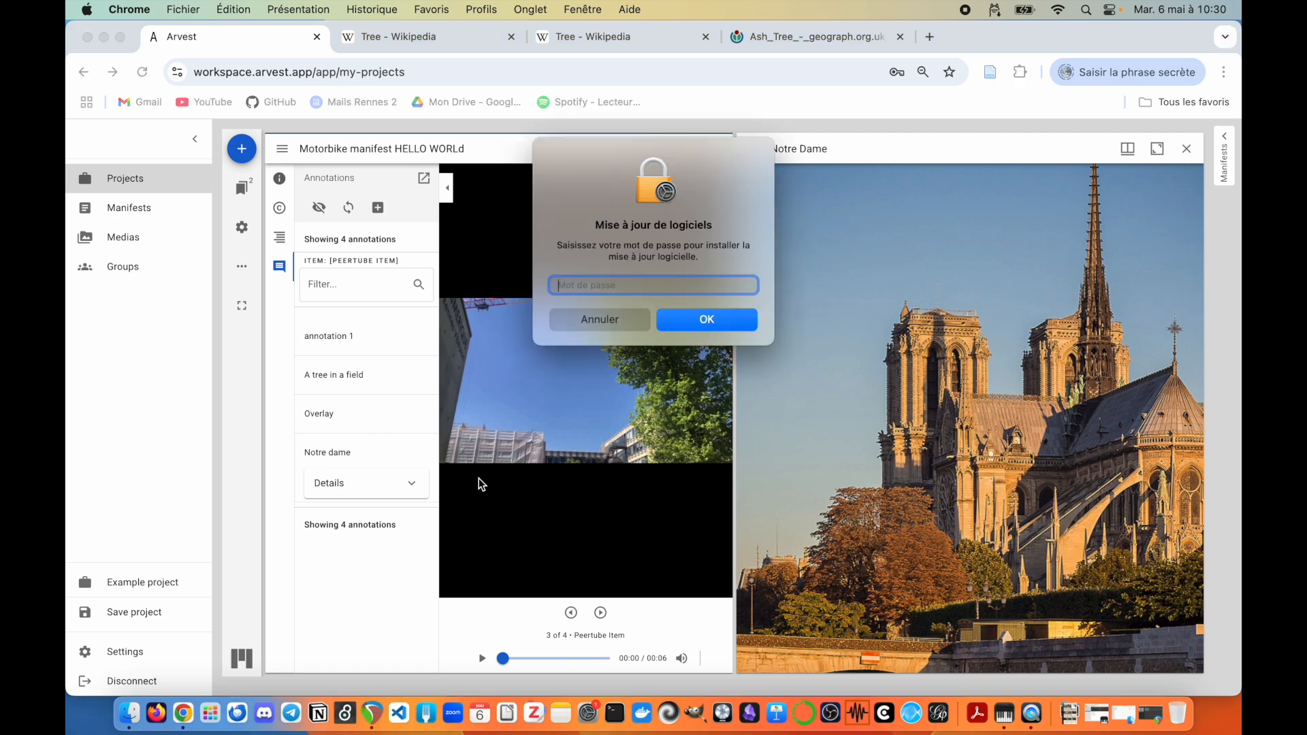
left_click(599, 324)
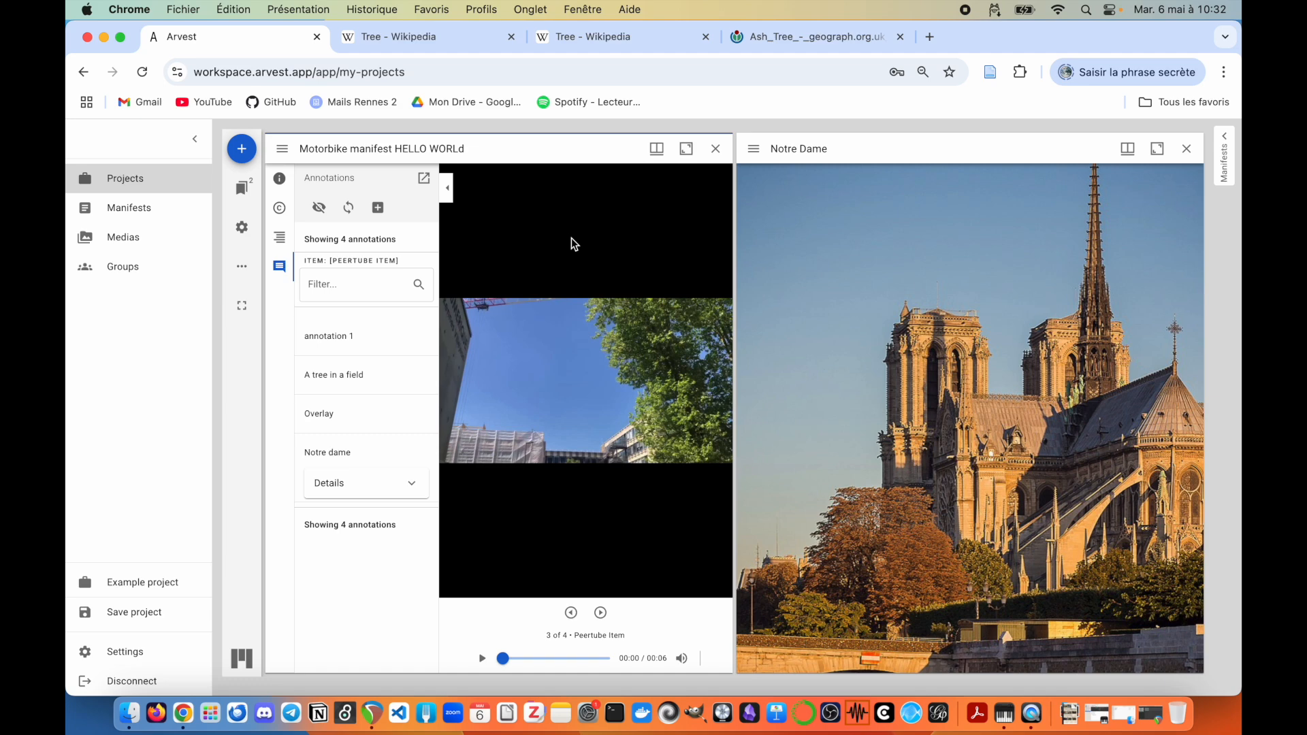
key("super+s")
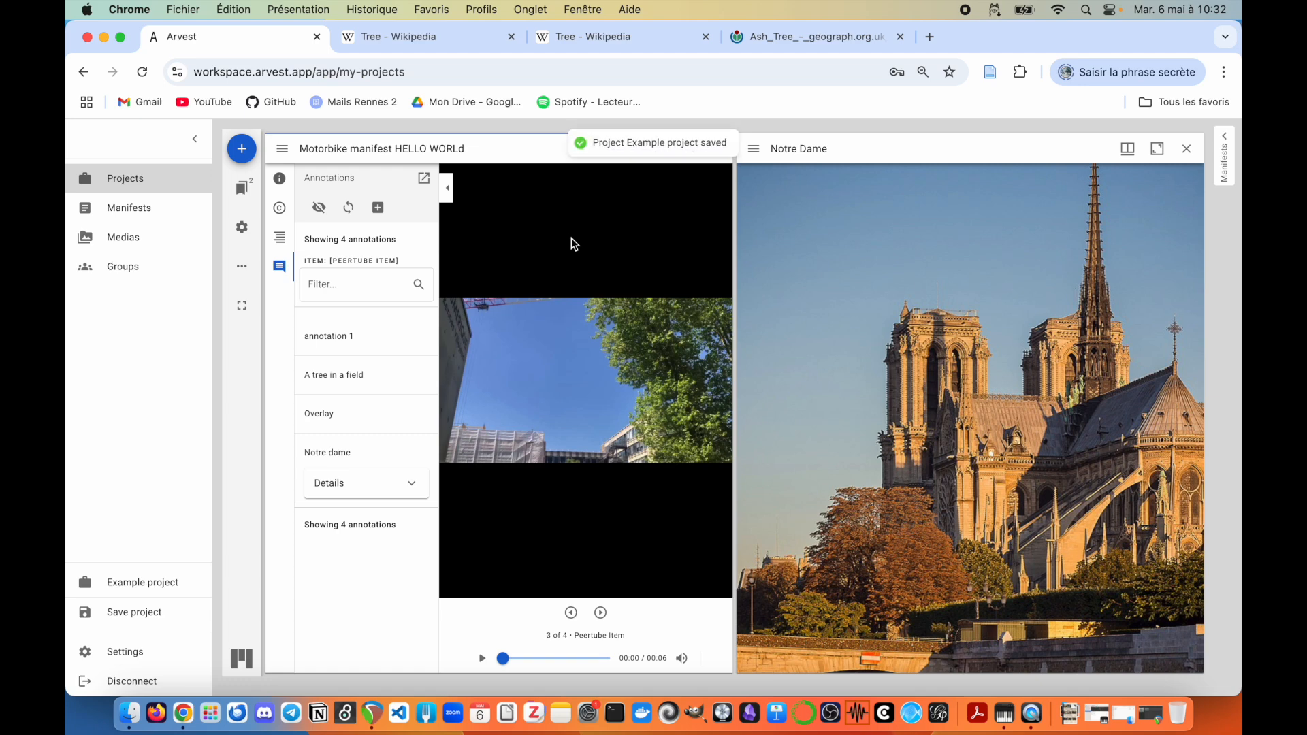